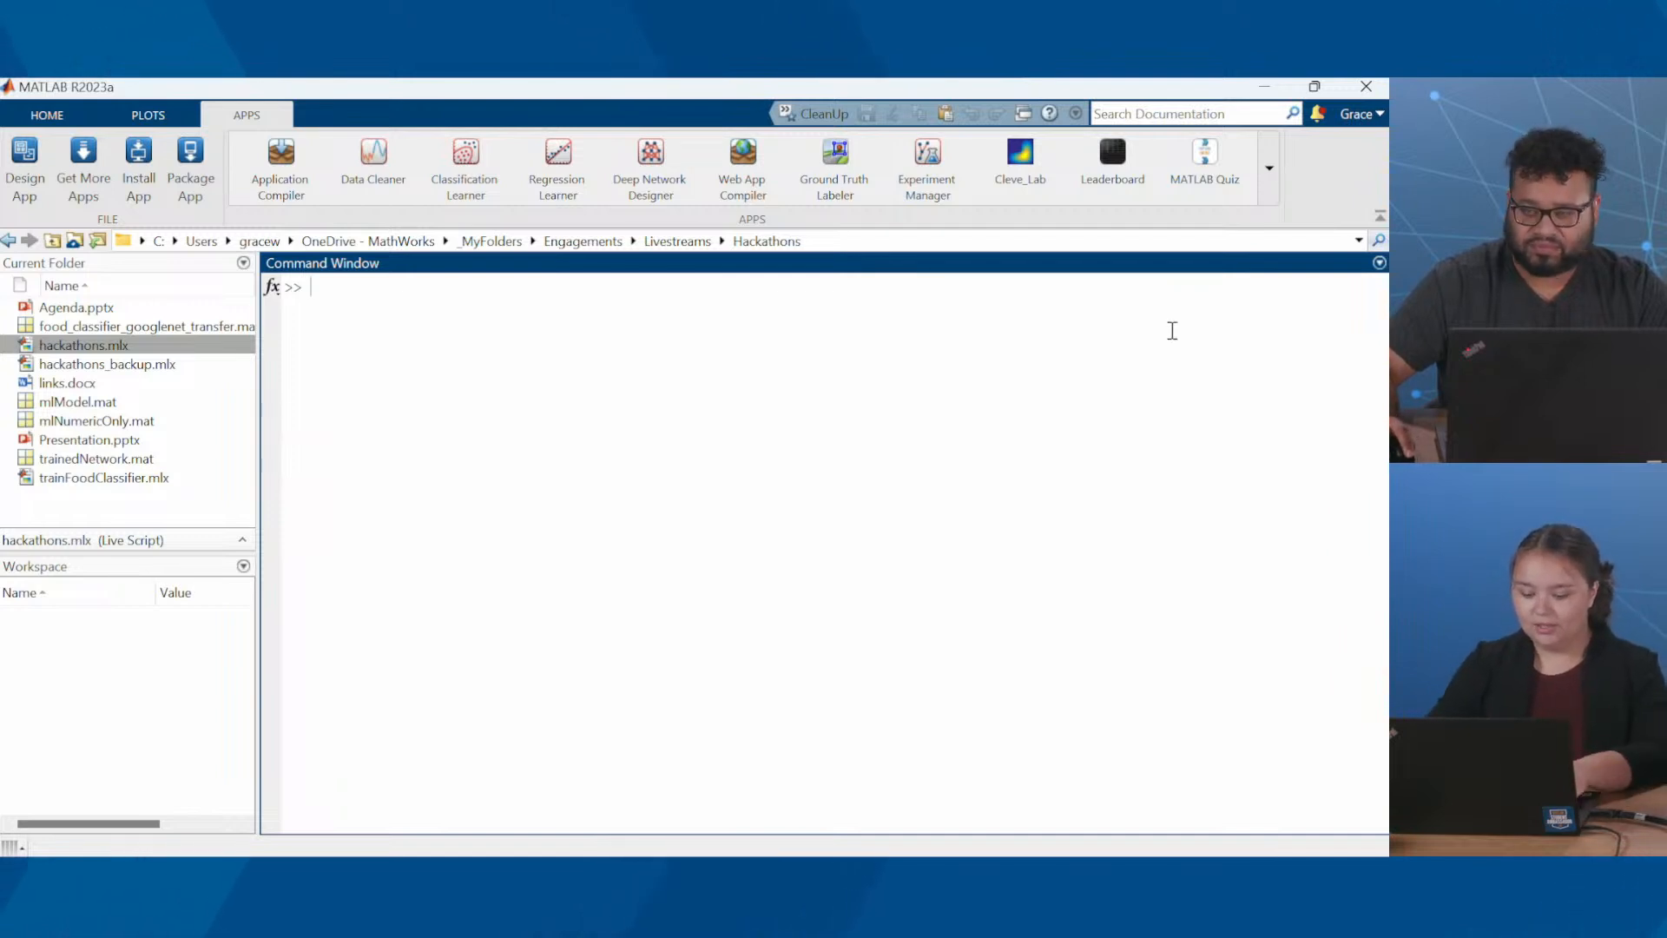
# Run disp('hello world') in the Command Window
pyautogui.write("disp('hello")
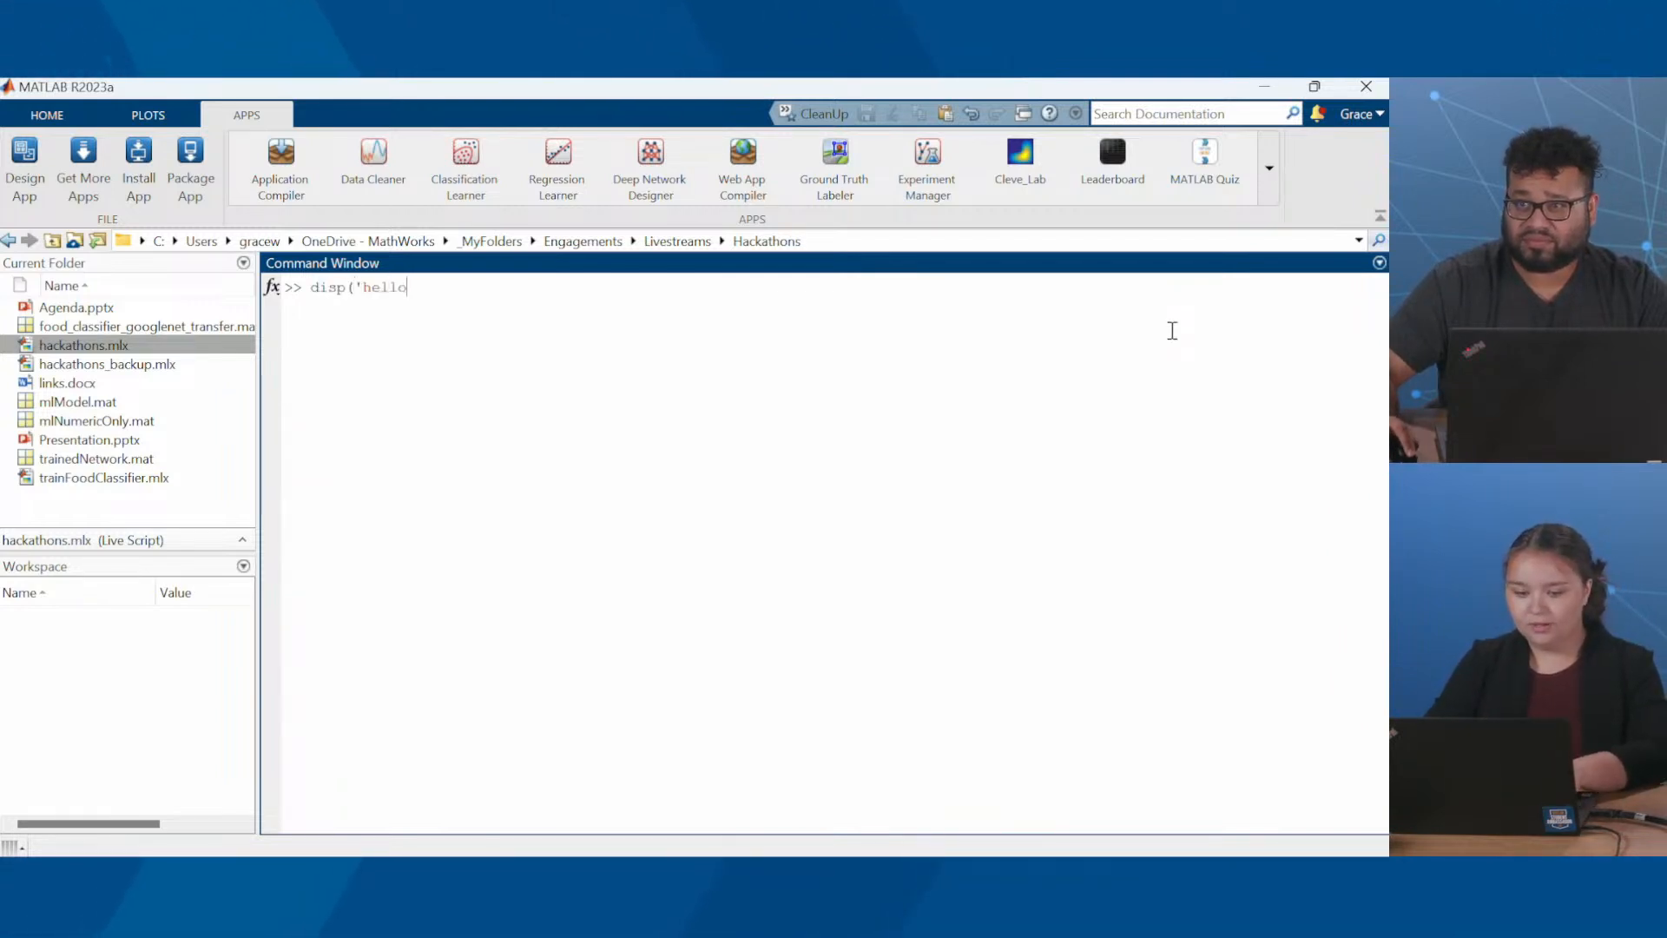
pyautogui.write(" world'")
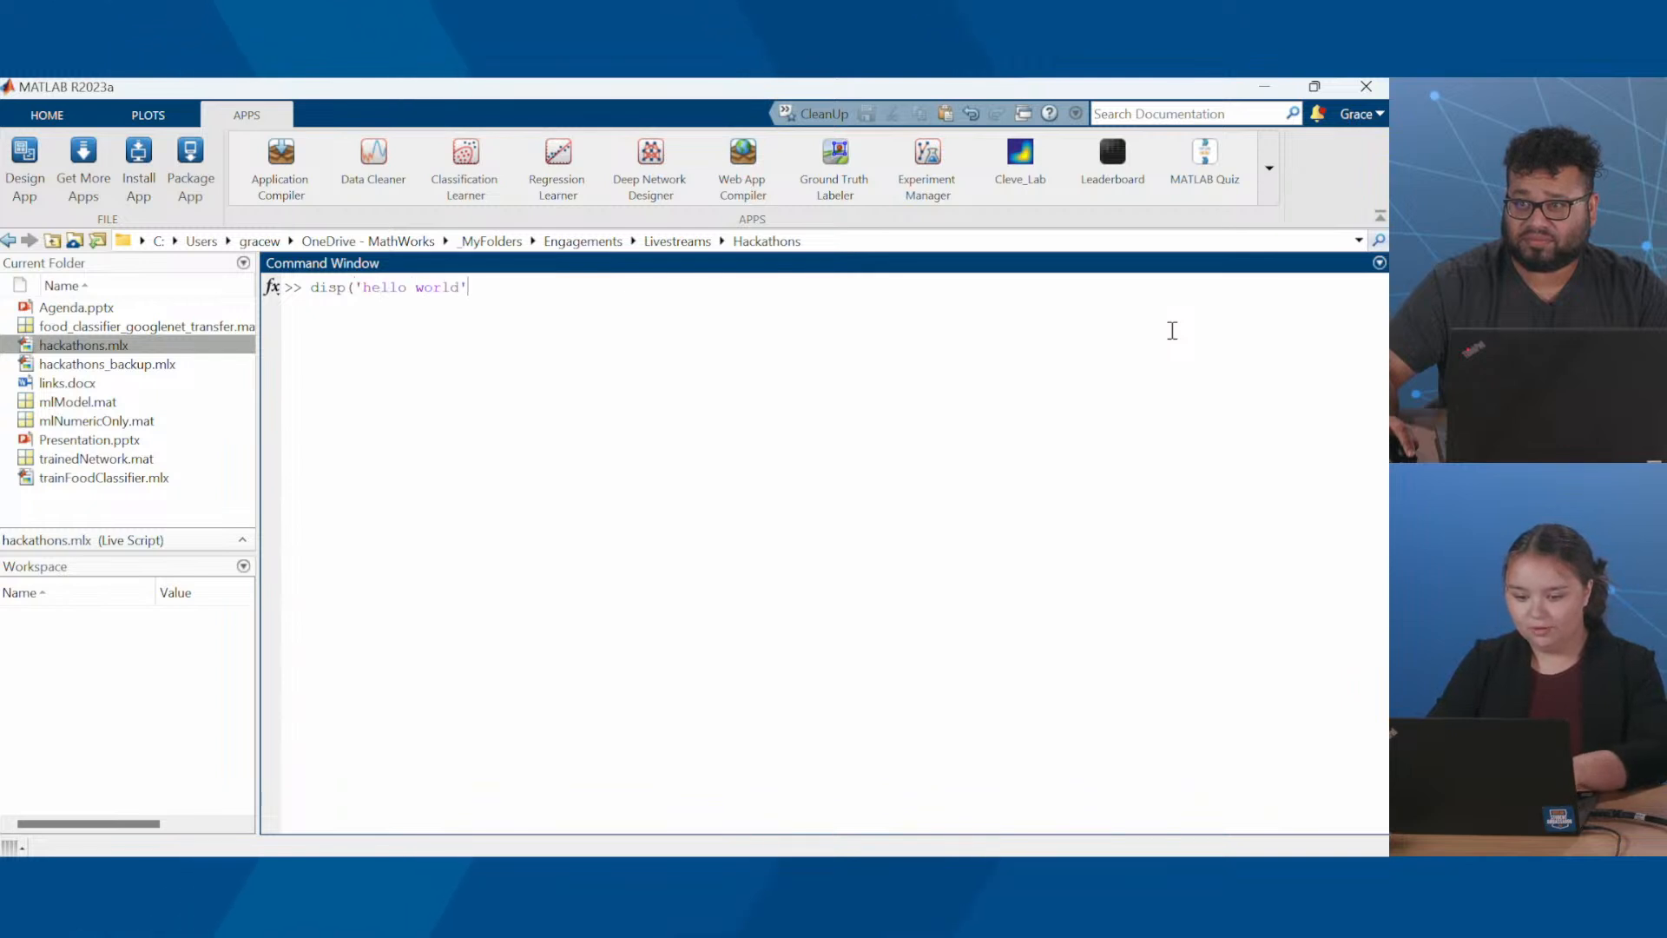
pyautogui.write(')')
pyautogui.press('Return')
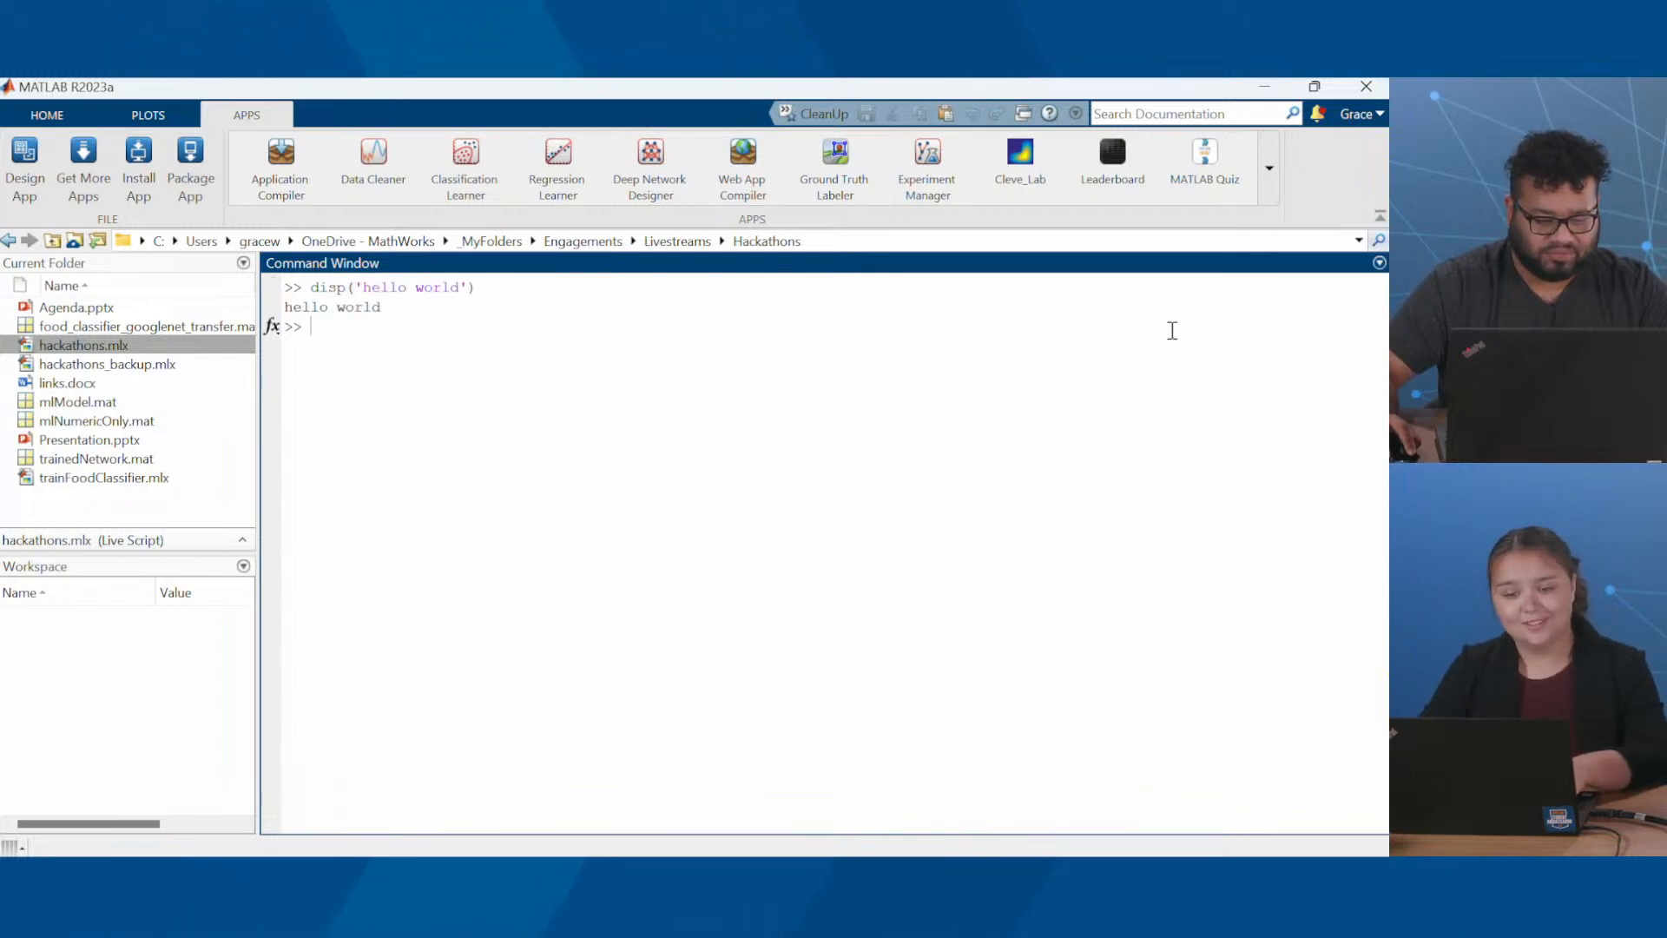
pyautogui.click(65, 573)
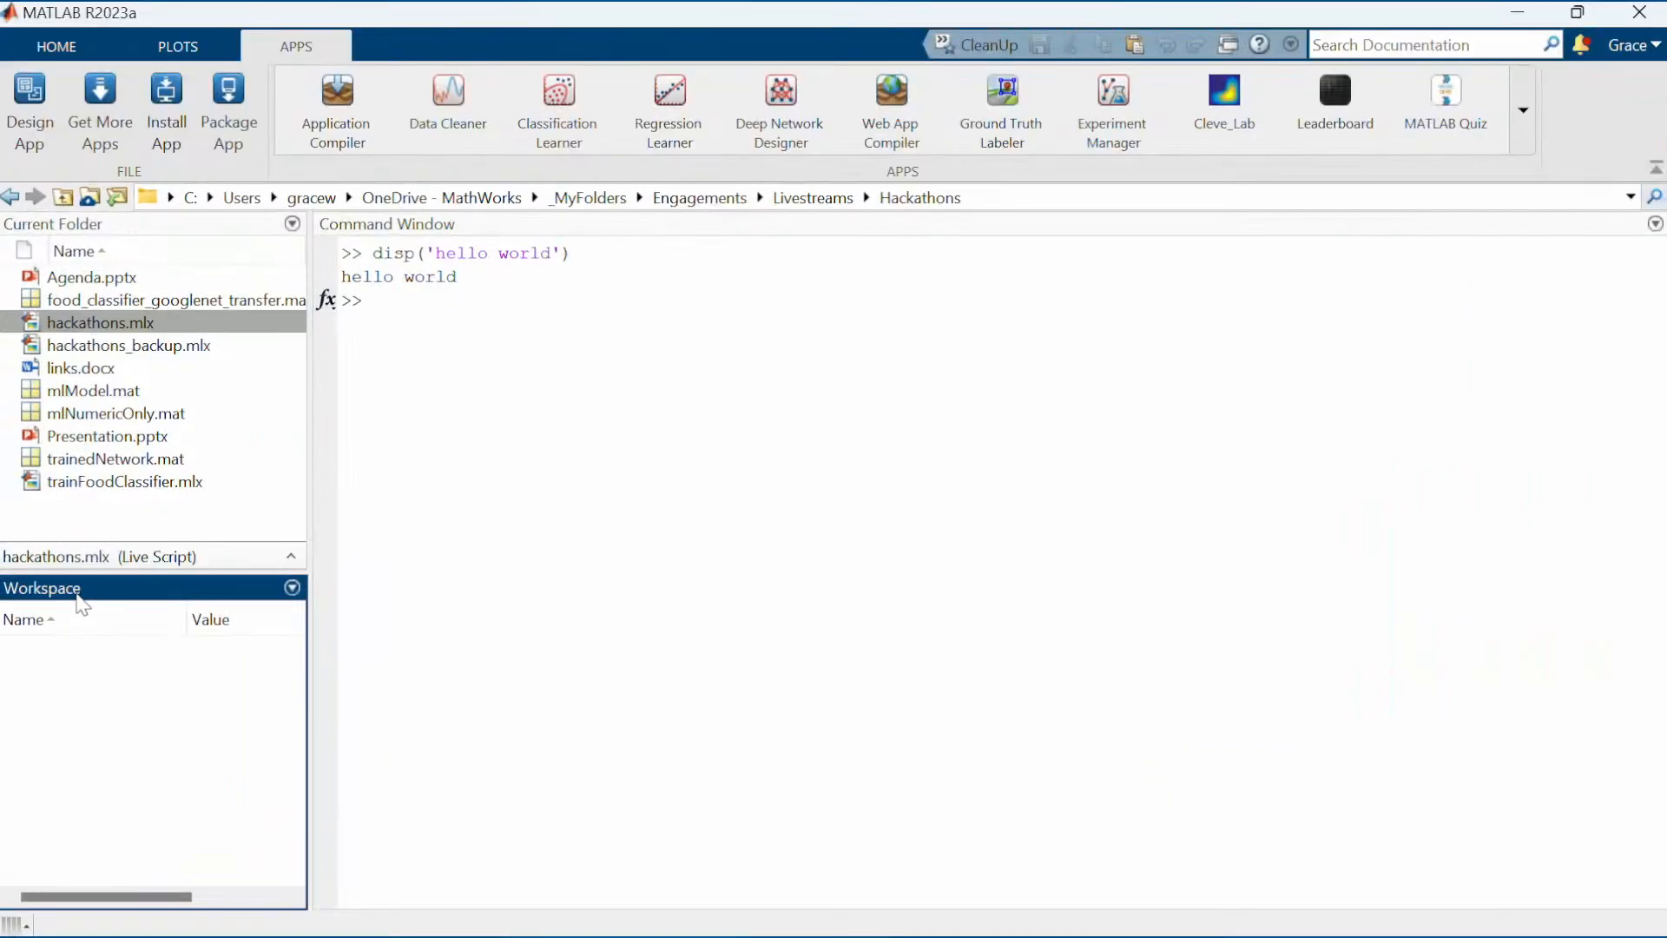
pyautogui.click(114, 226)
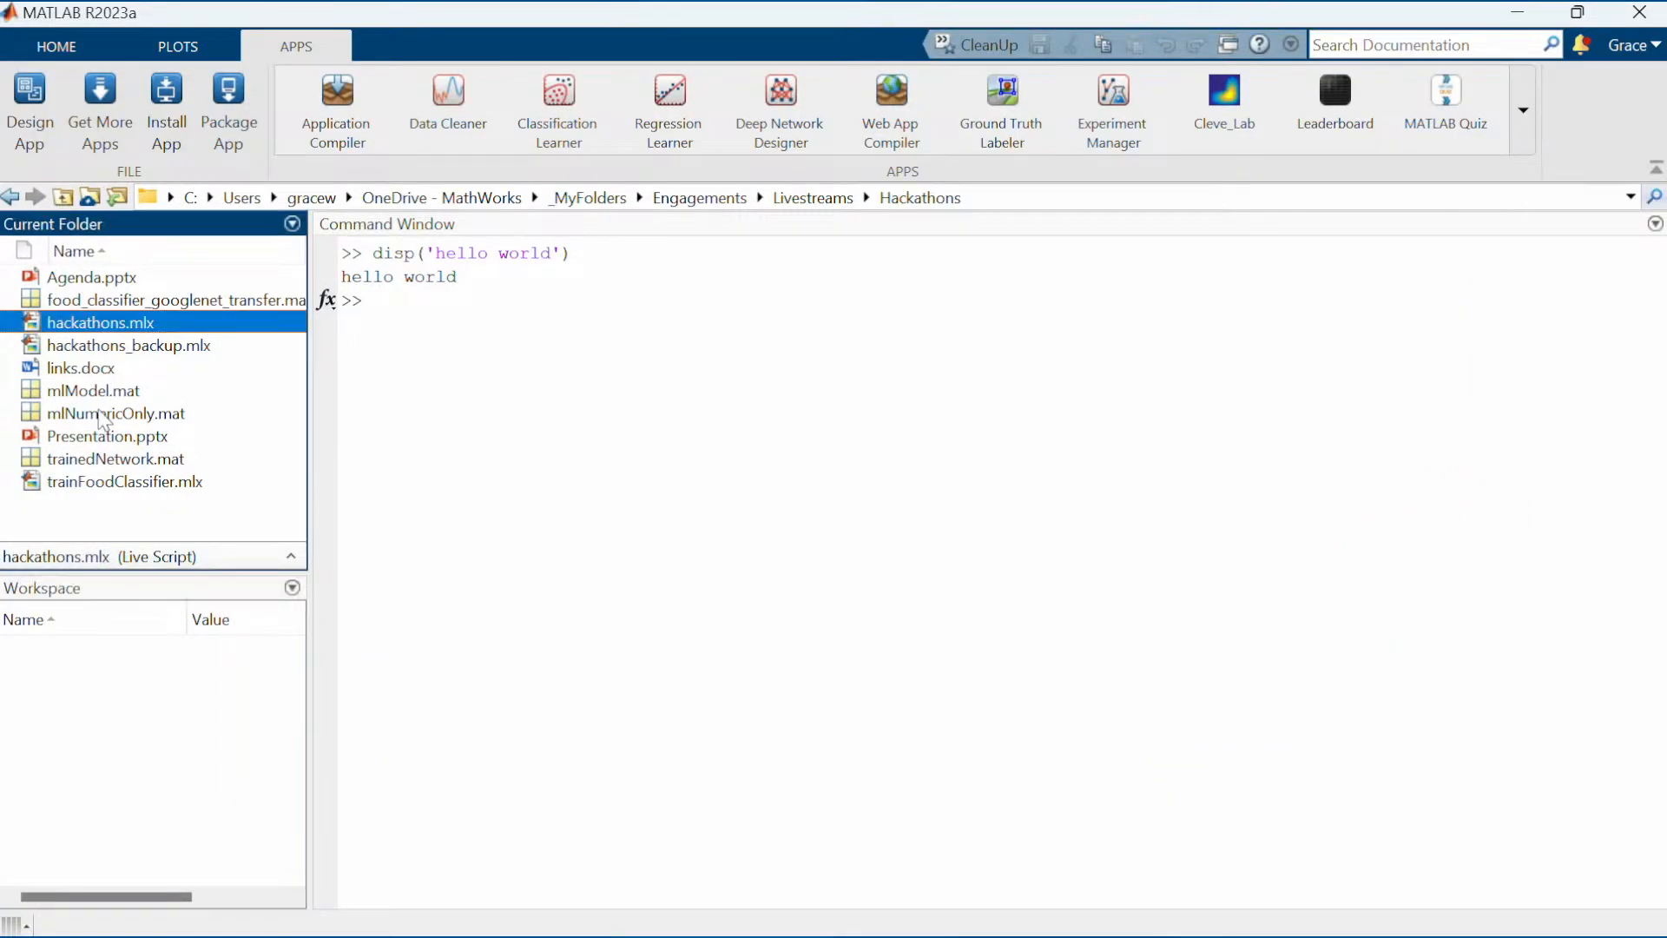
pyautogui.click(77, 46)
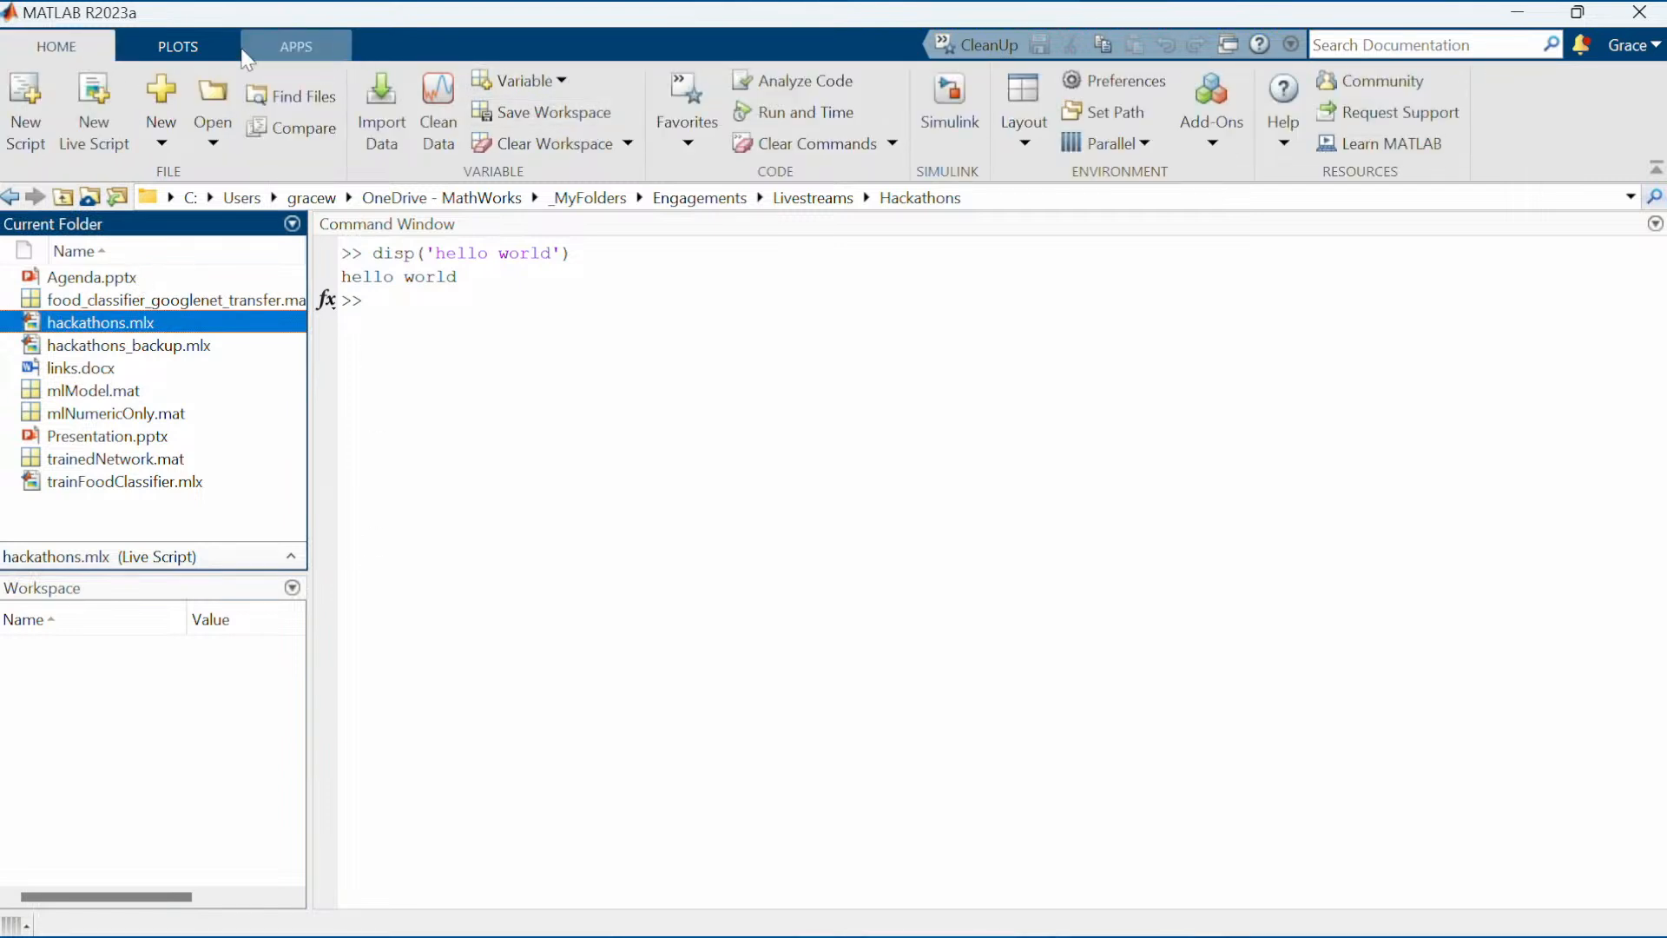
pyautogui.click(216, 44)
pyautogui.click(289, 43)
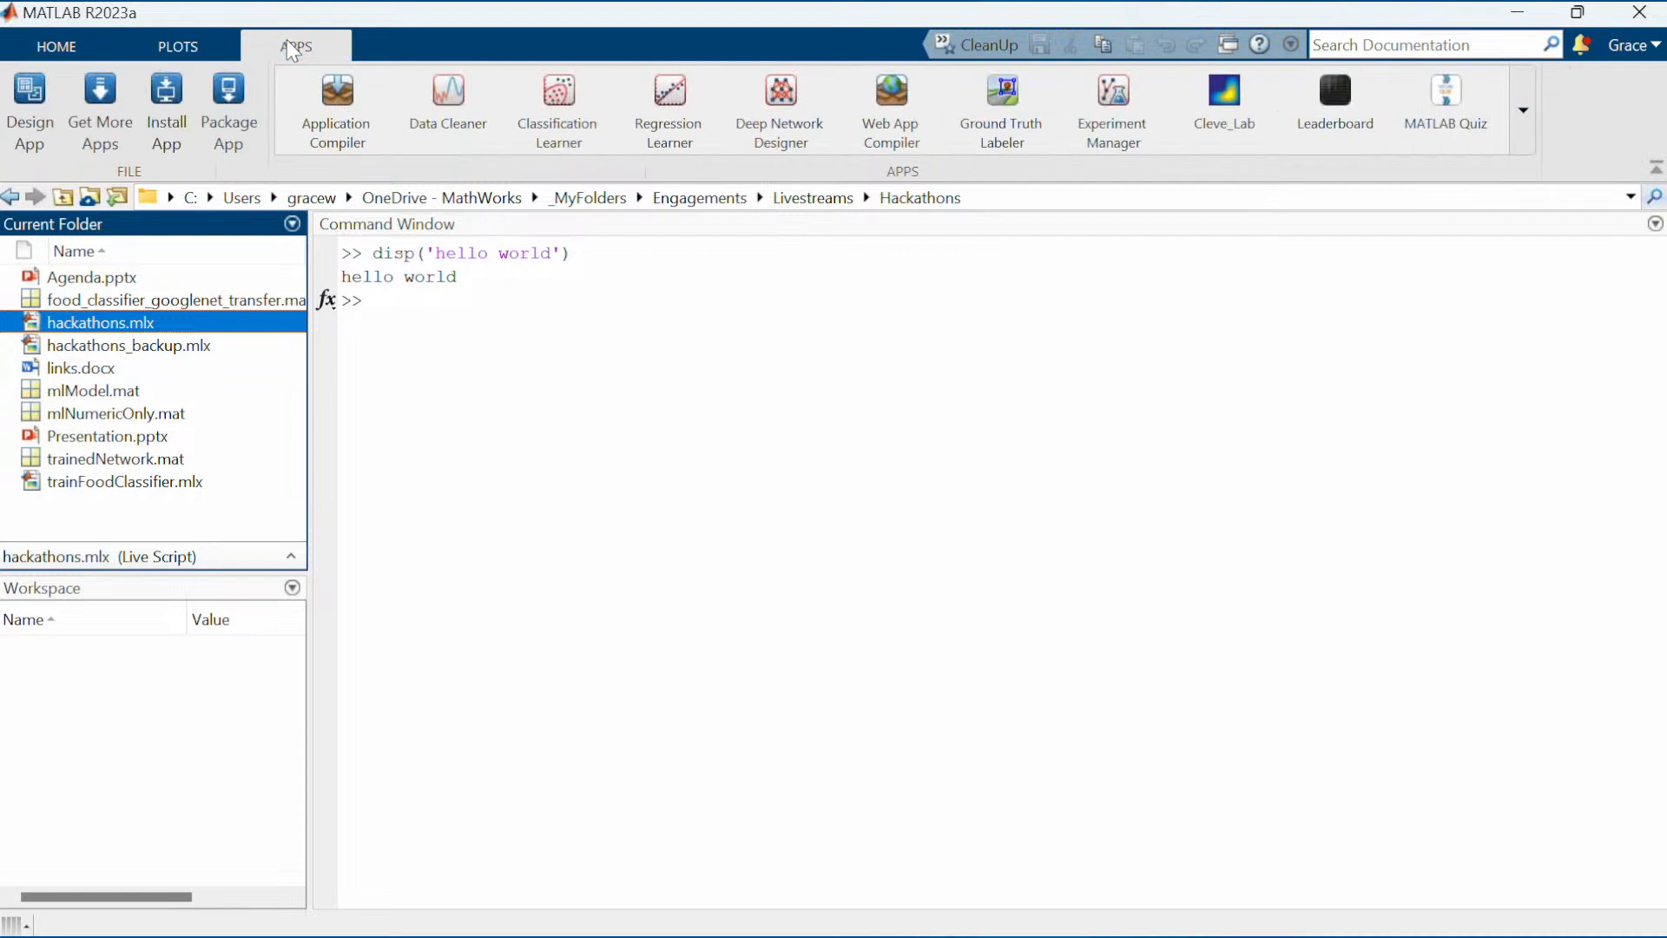
pyautogui.click(89, 38)
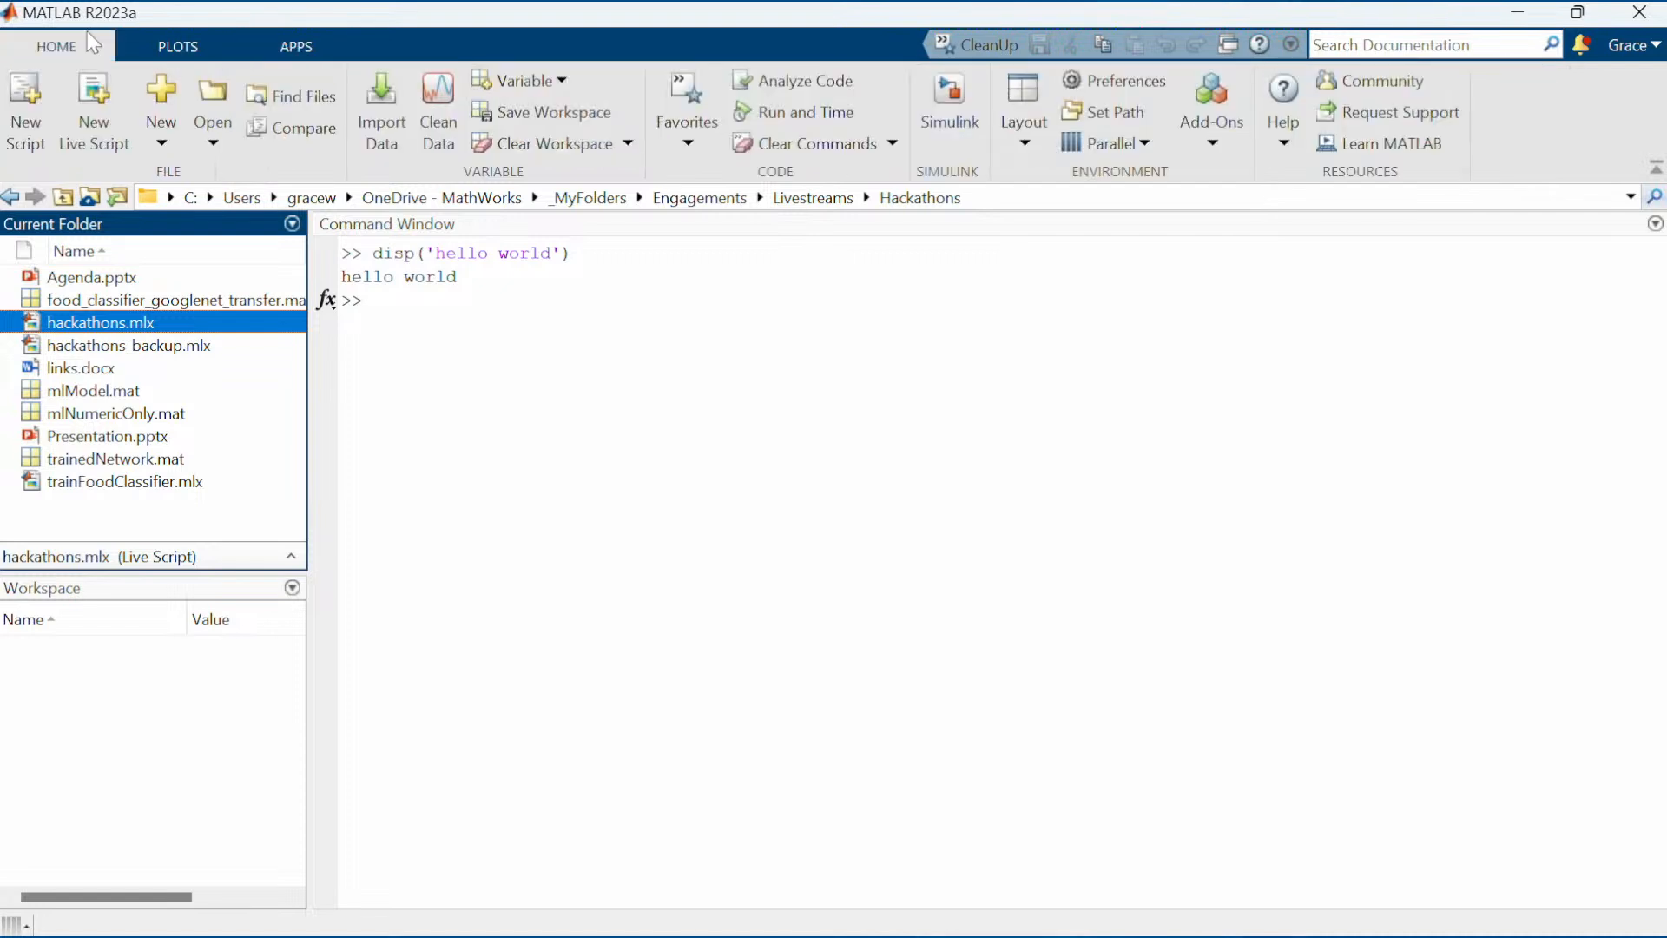
# Clear the Command Window with the clc command
pyautogui.click(473, 309)
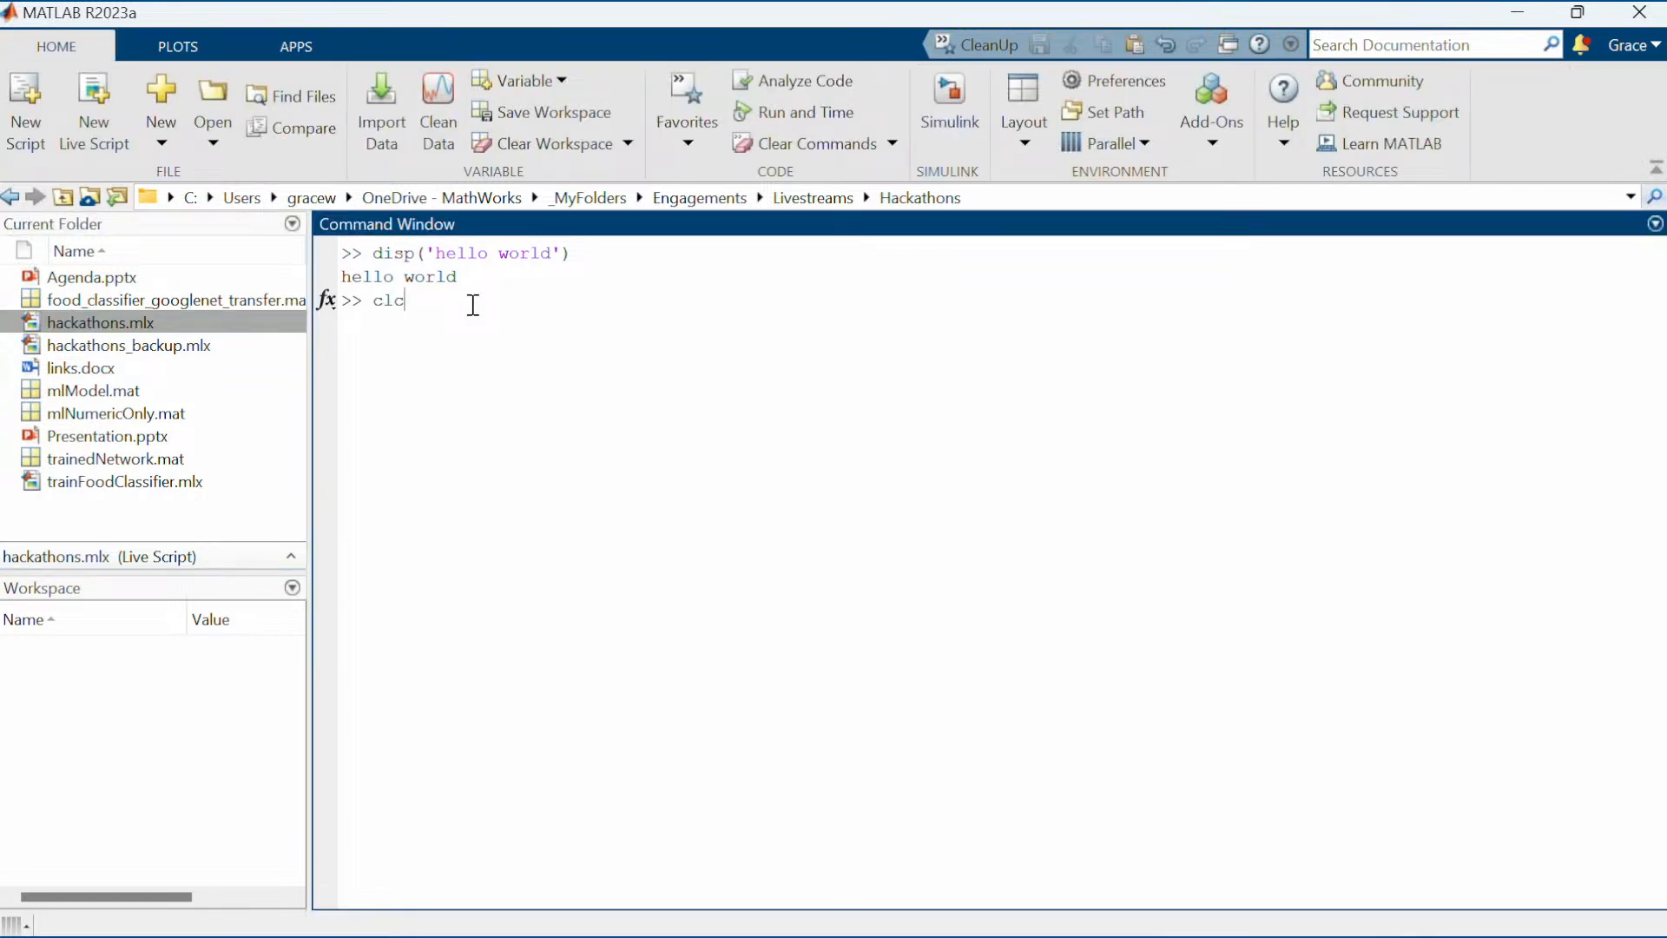
pyautogui.press('Return')
# Open the hackathons.mlx live script and run its first Machine Learning section, which loads carbig and builds the allData table
pyautogui.doubleClick(181, 324)
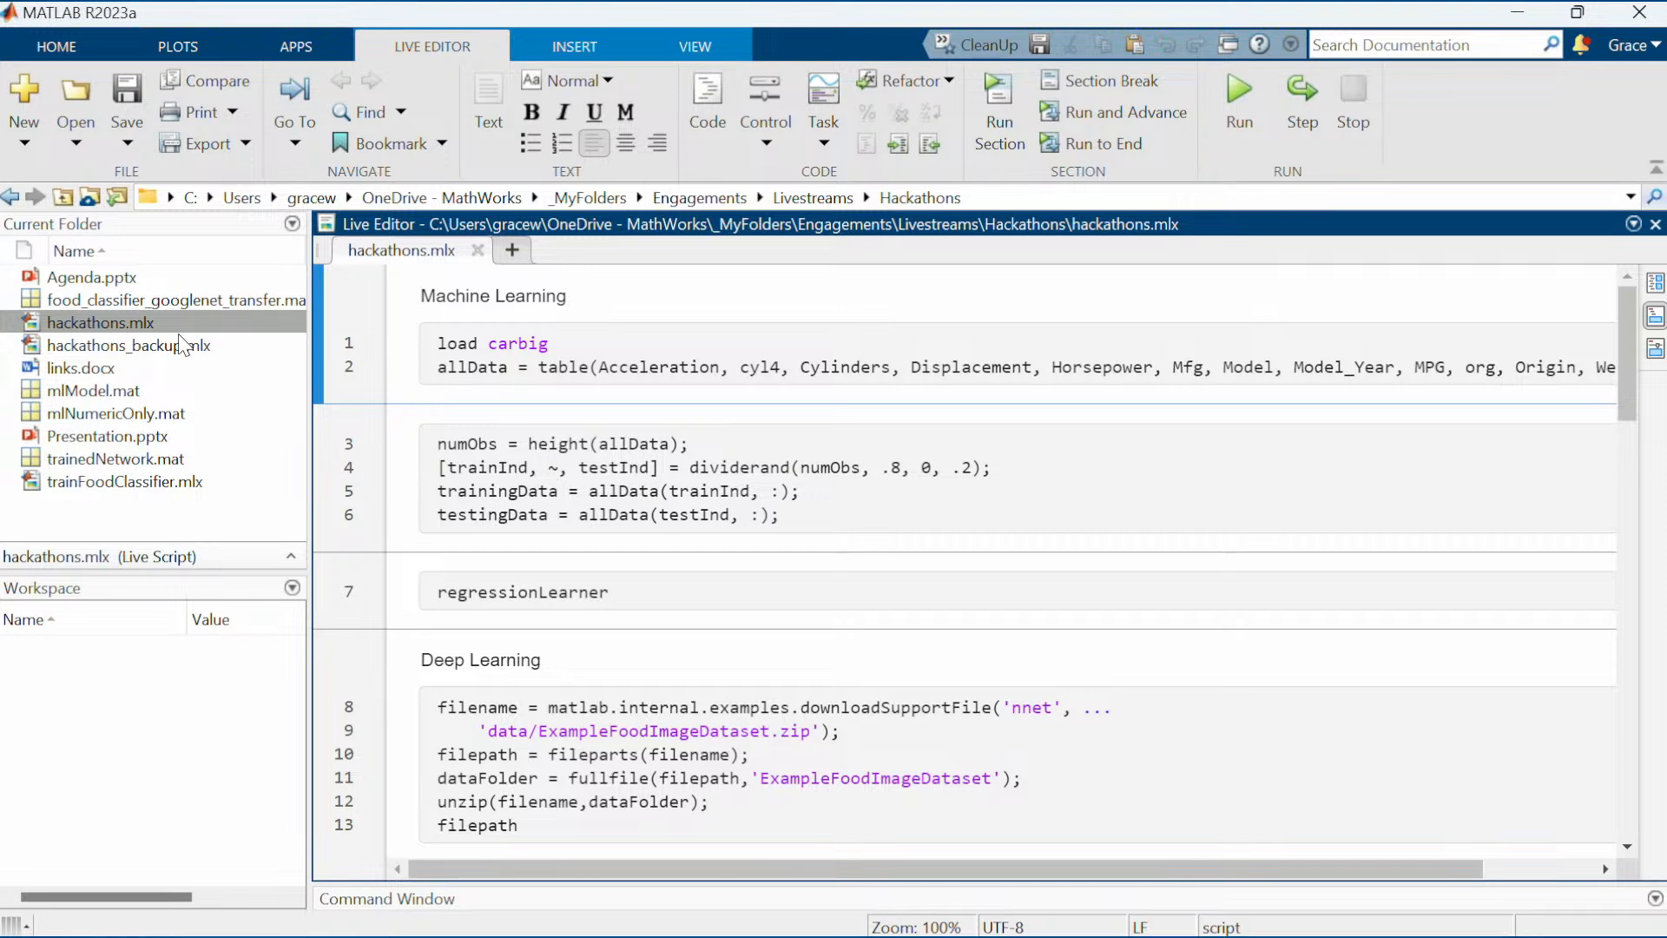
pyautogui.click(565, 332)
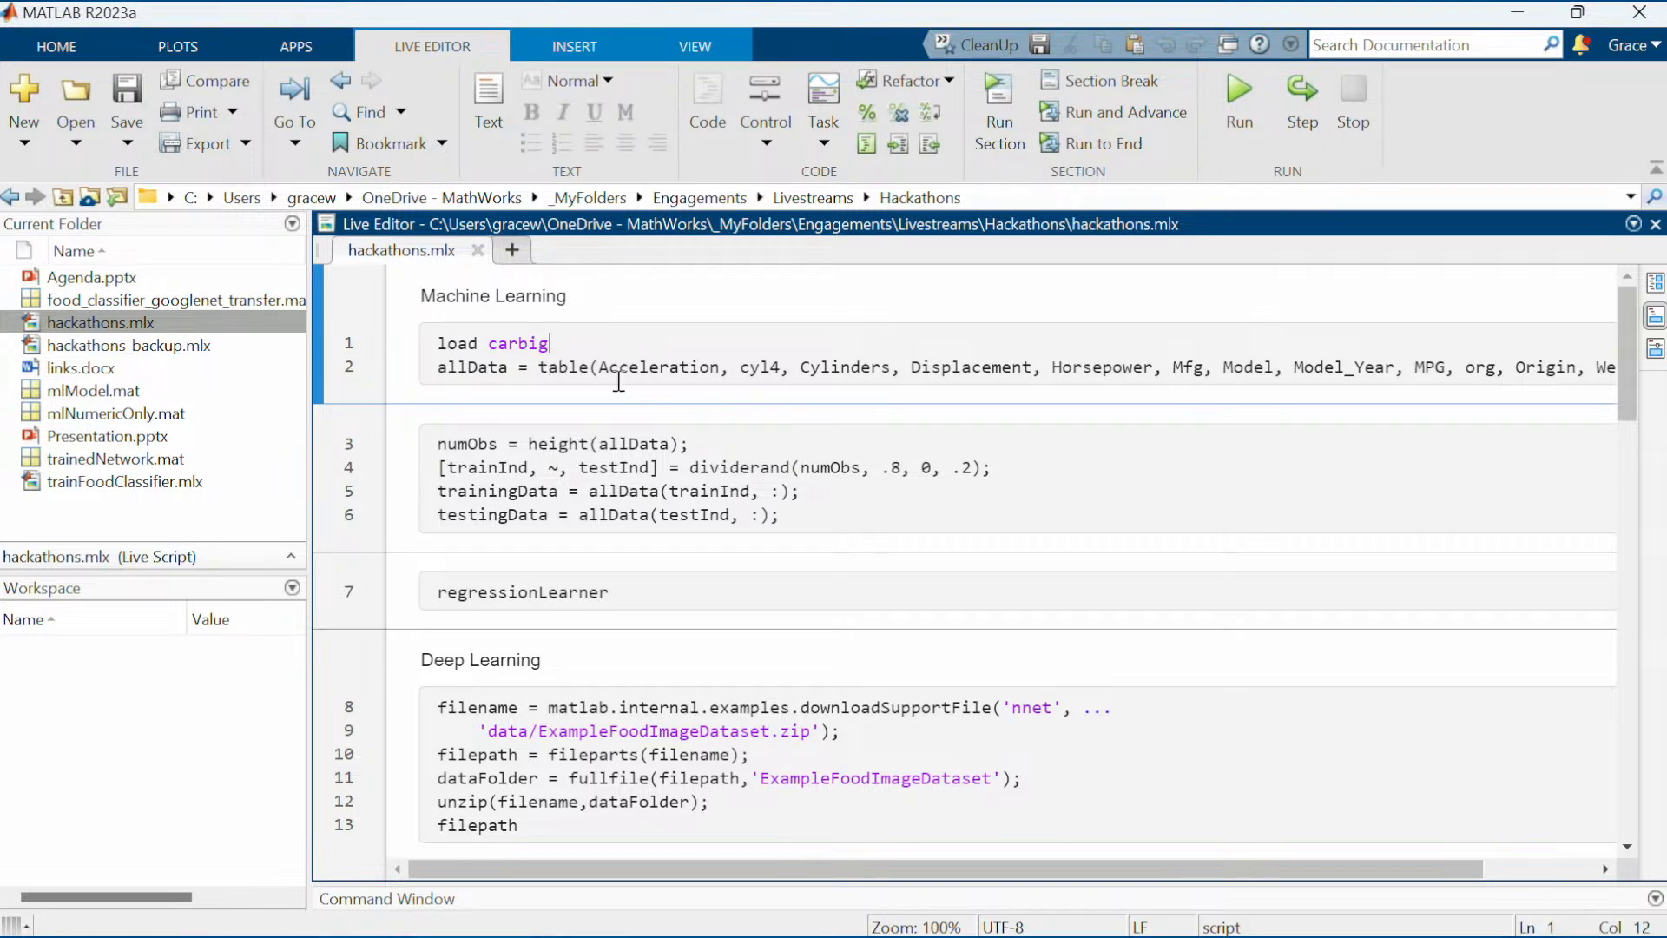
pyautogui.click(986, 132)
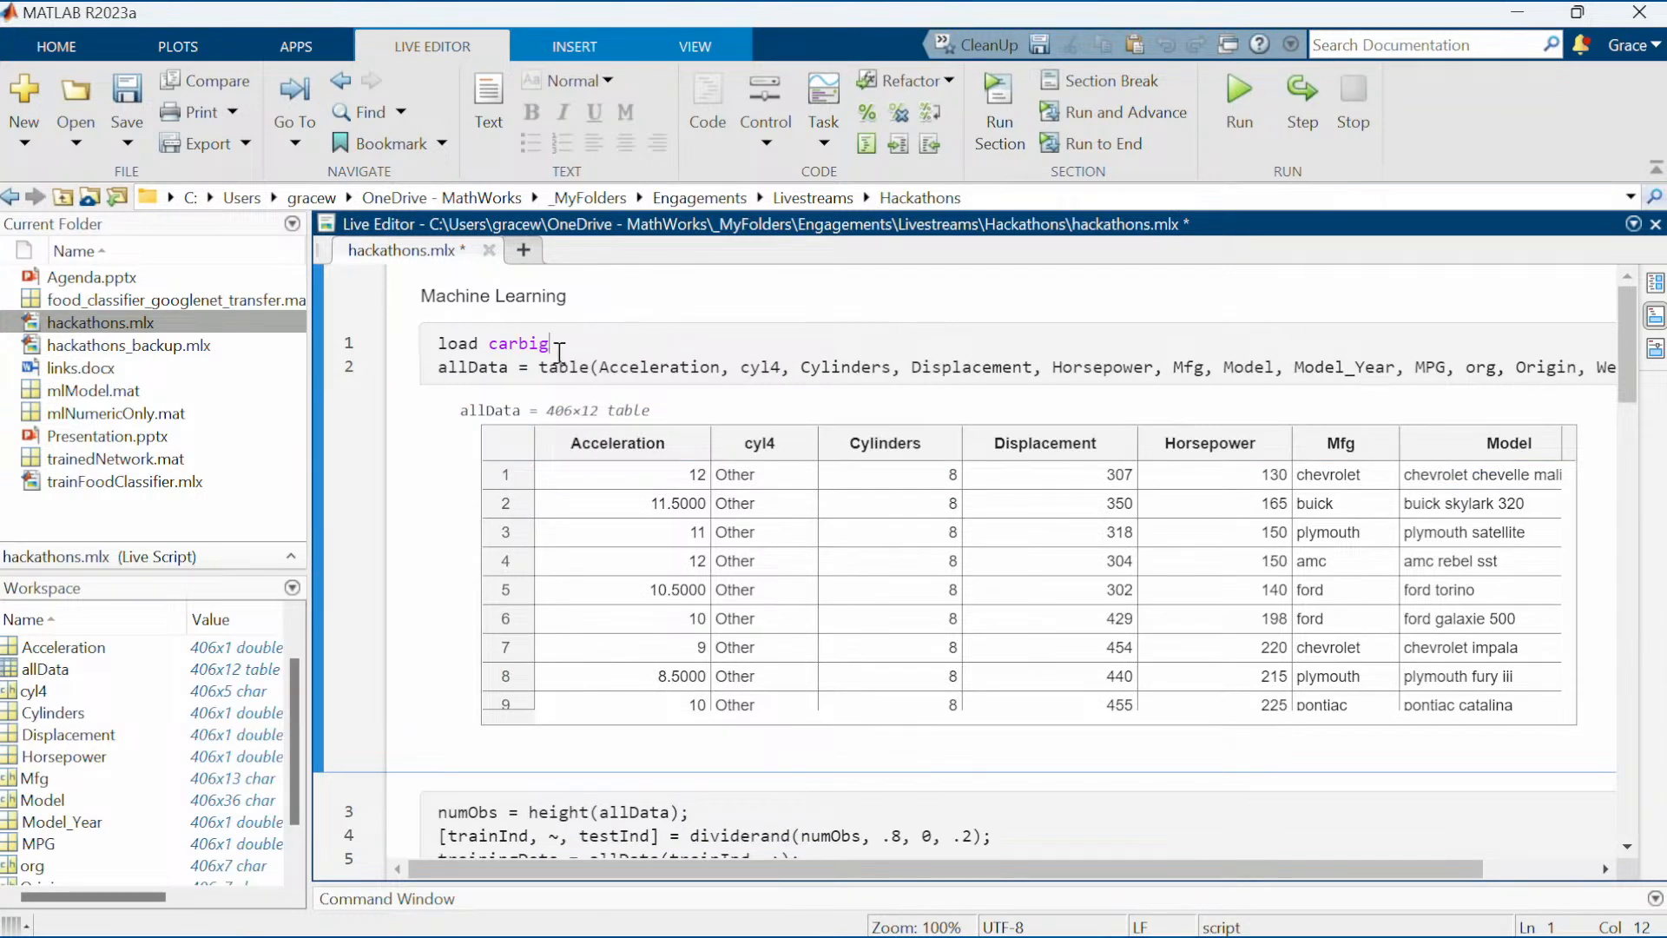
# Examine the workspace variables and the rows and columns of the allData output table, including the MPG column
pyautogui.click(225, 647)
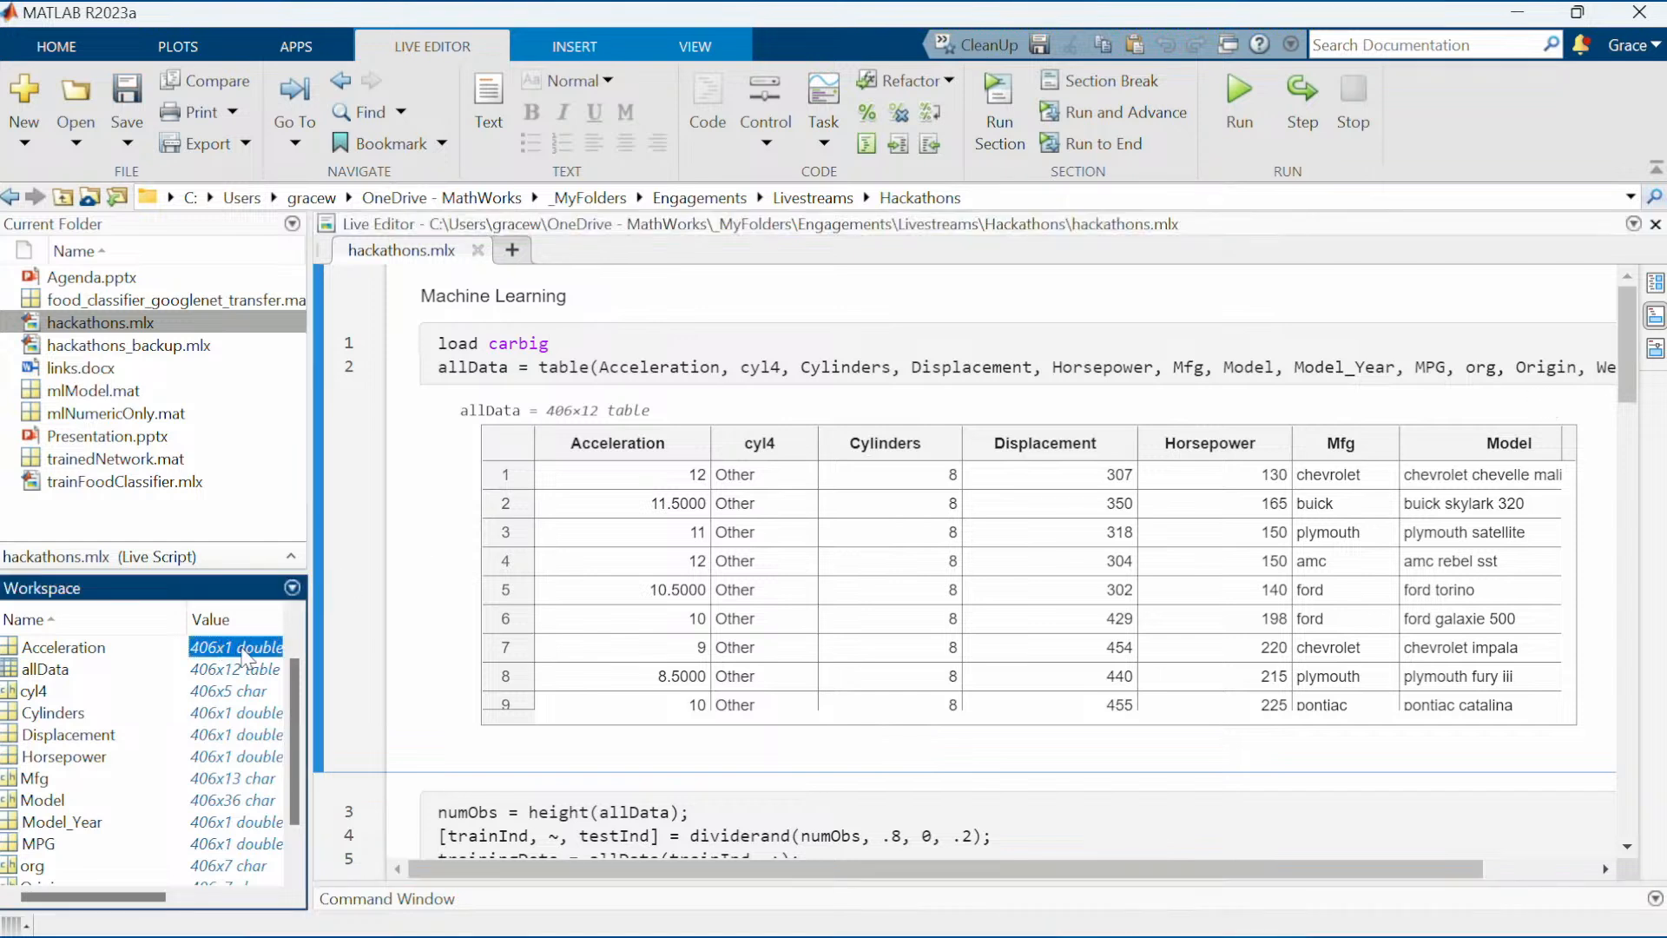
pyautogui.click(542, 373)
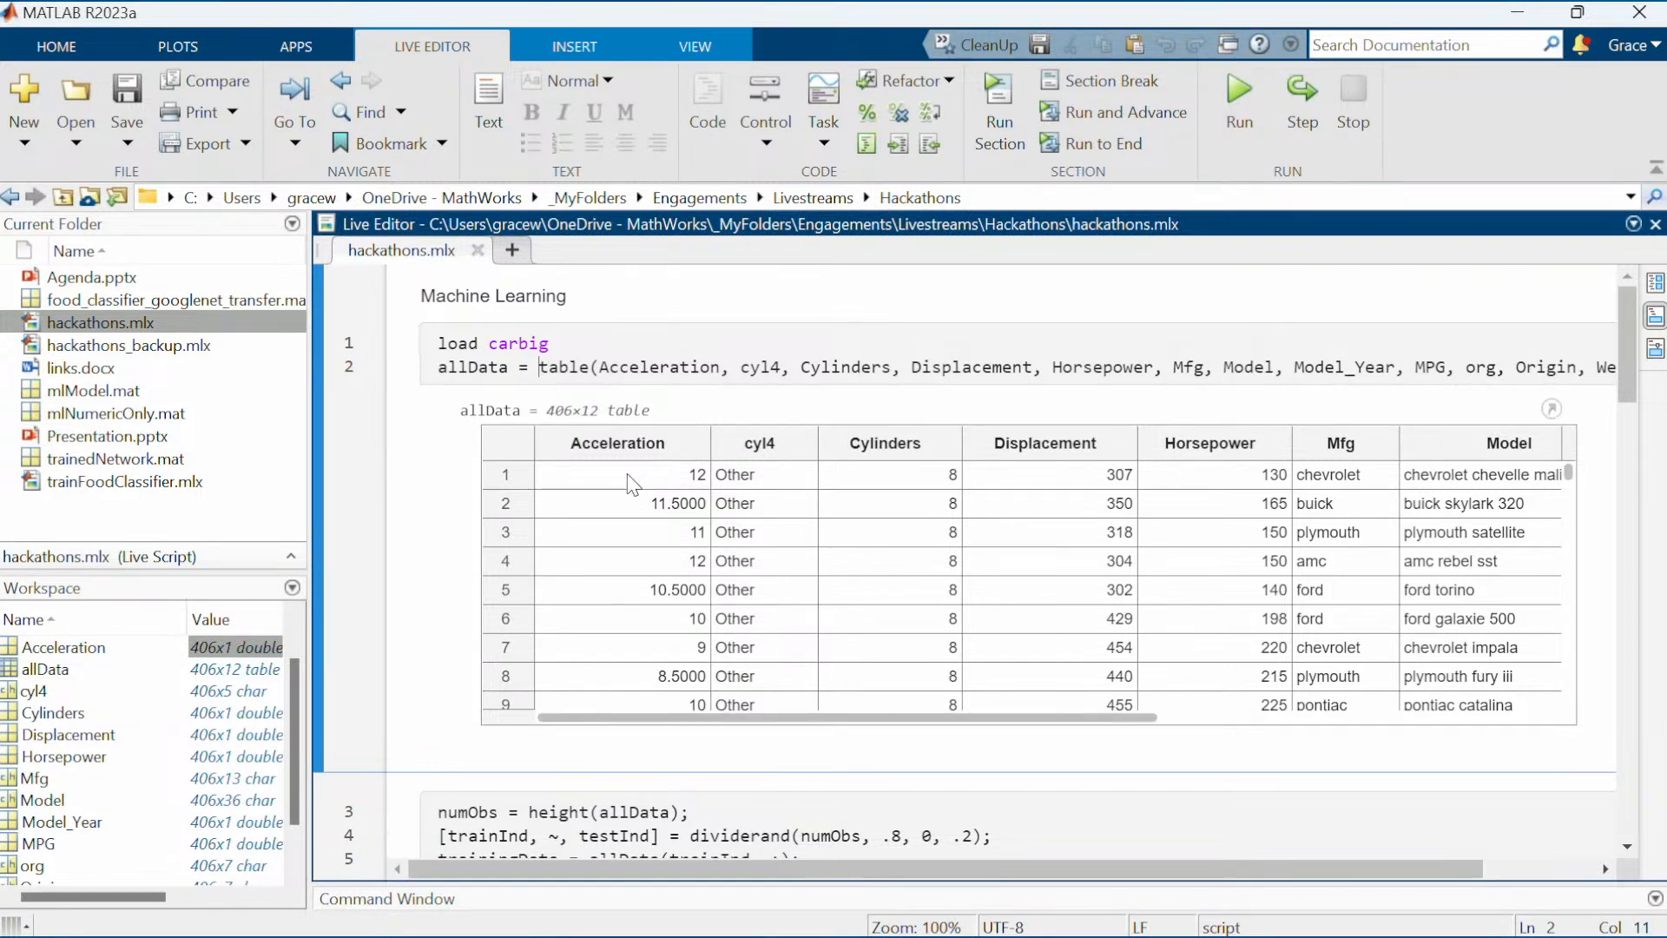
pyautogui.hscroll(5, 914, 536)
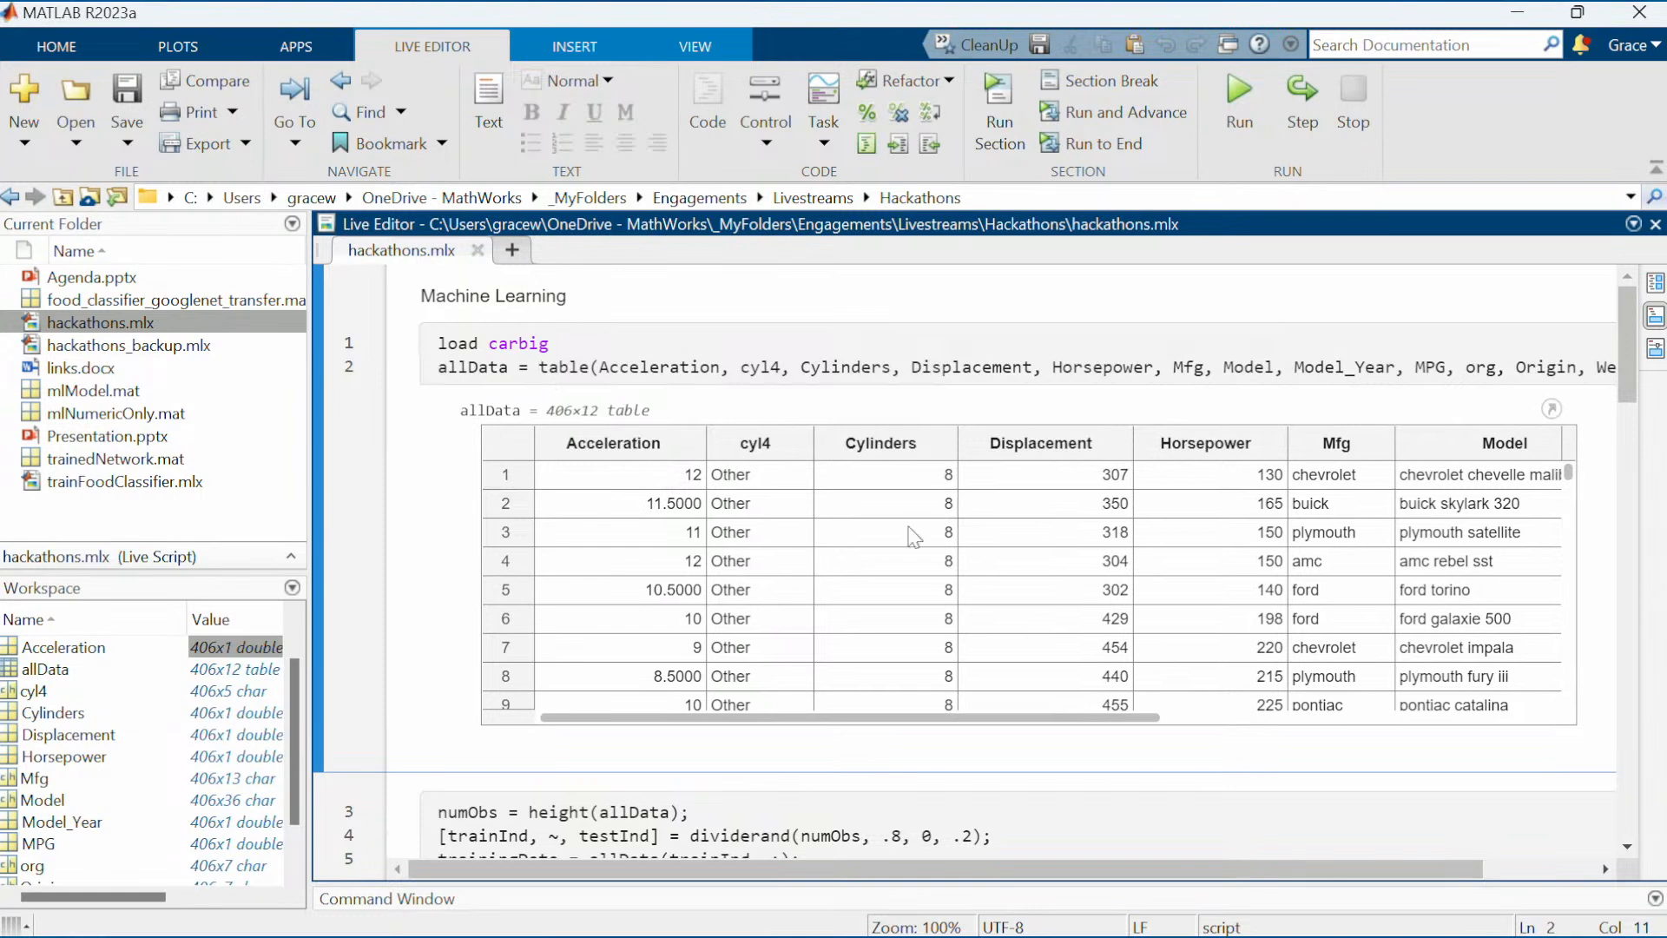
pyautogui.hscroll(5, 914, 535)
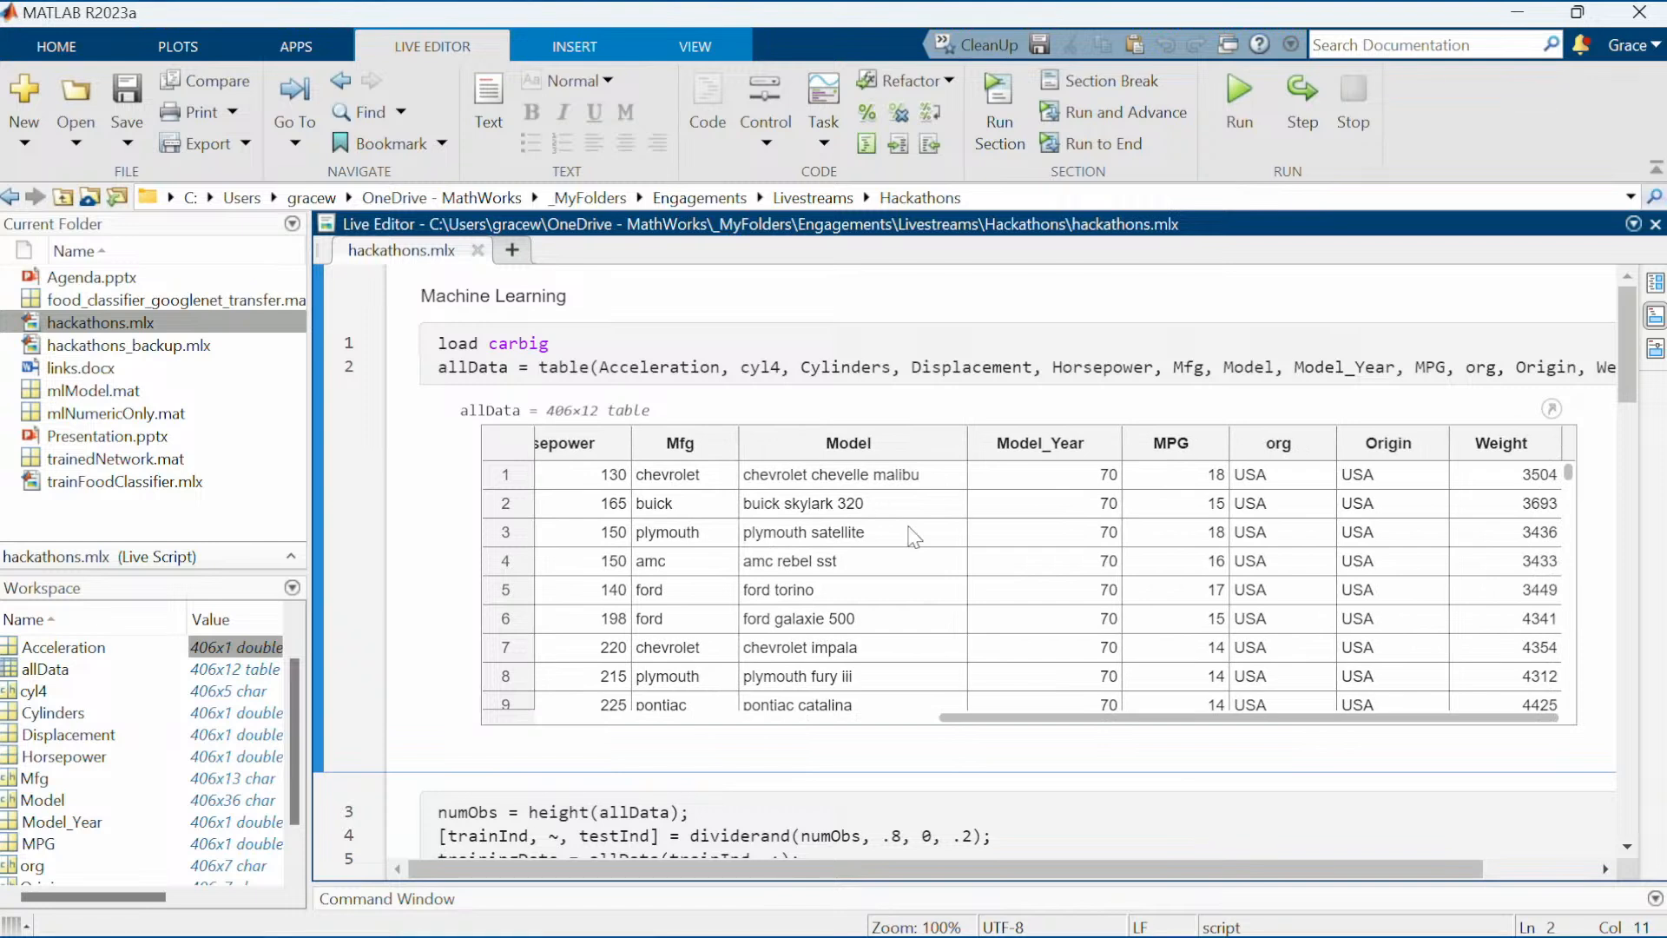
pyautogui.click(1153, 447)
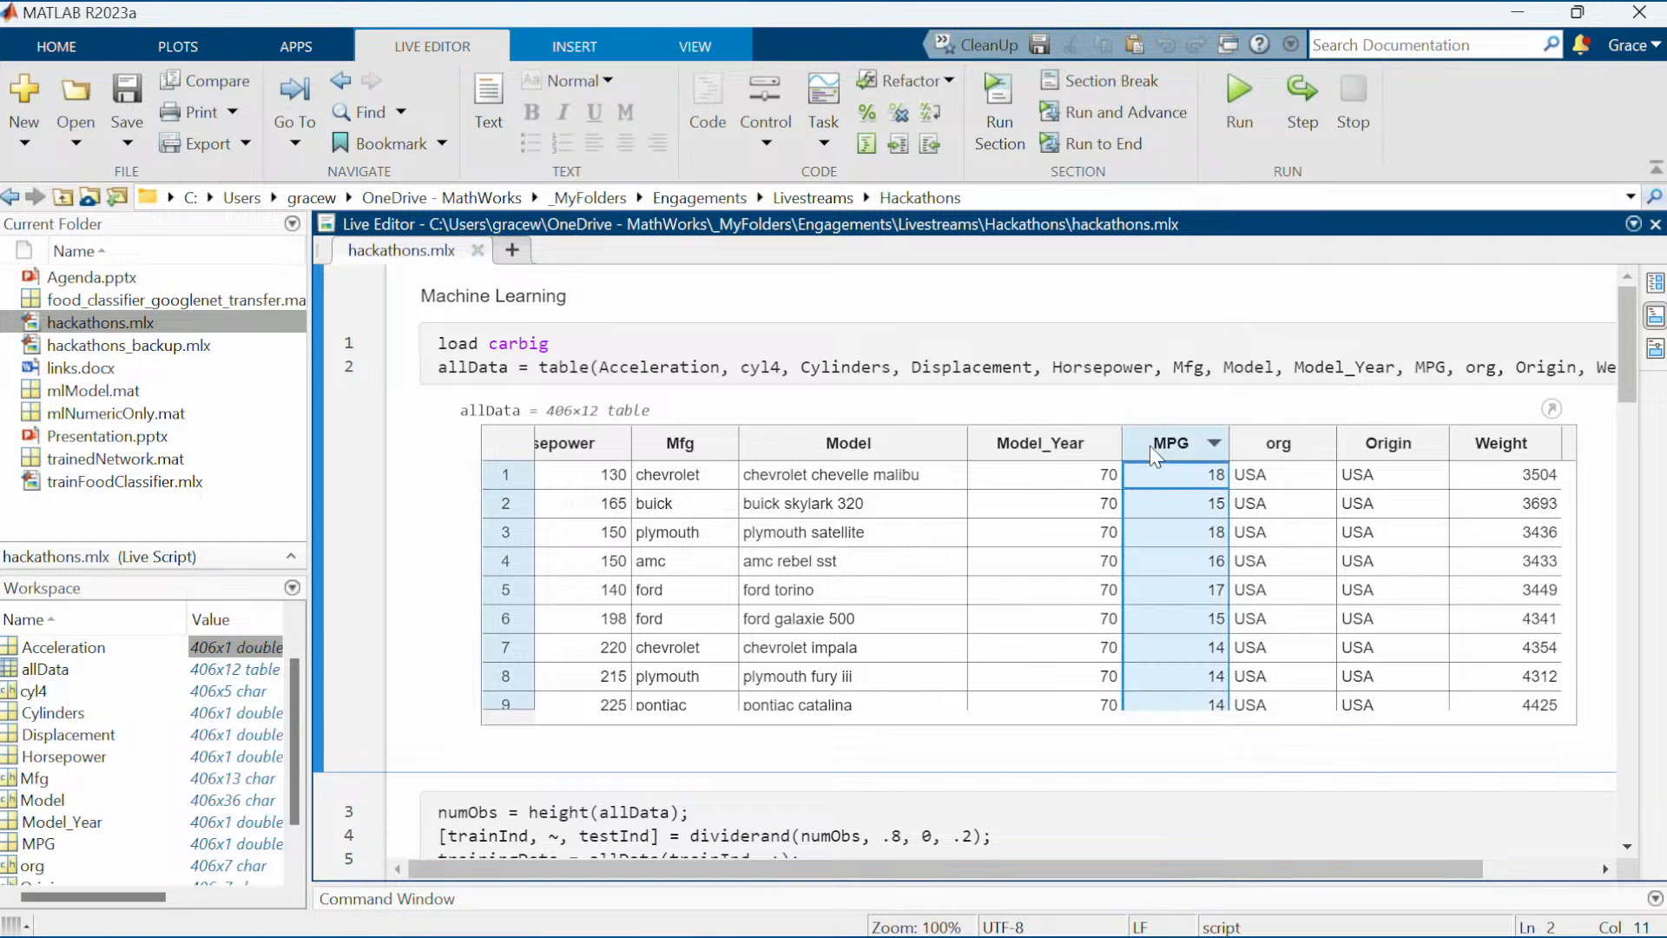
pyautogui.click(1103, 368)
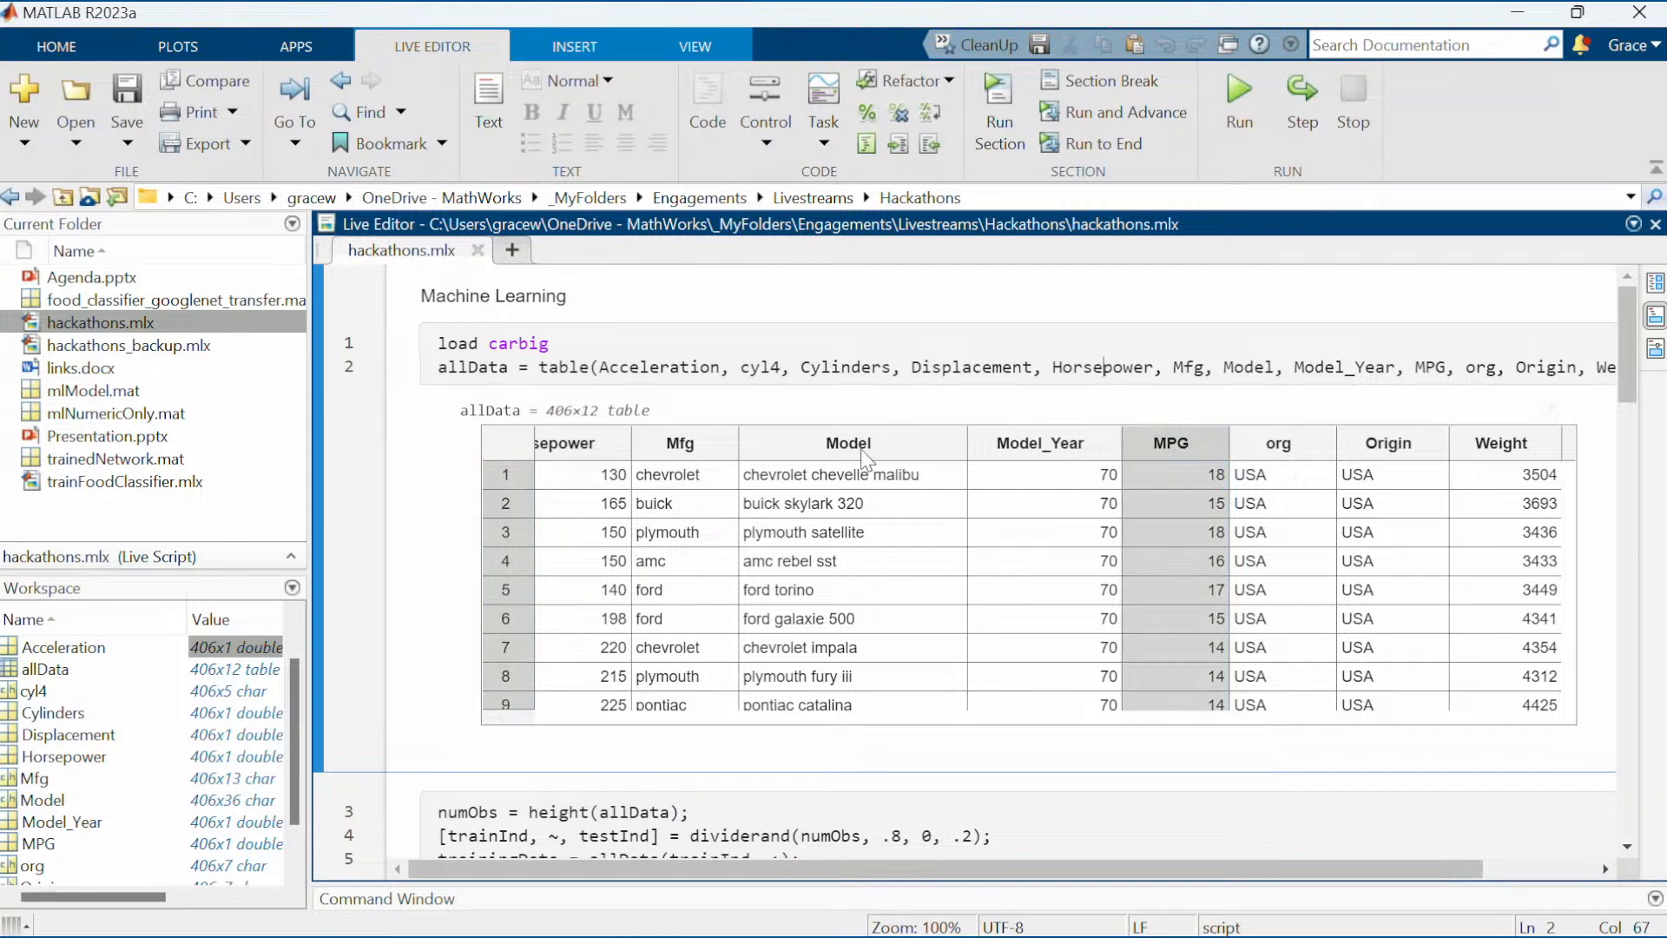
pyautogui.scroll(-3, 864, 461)
pyautogui.scroll(3, 912, 608)
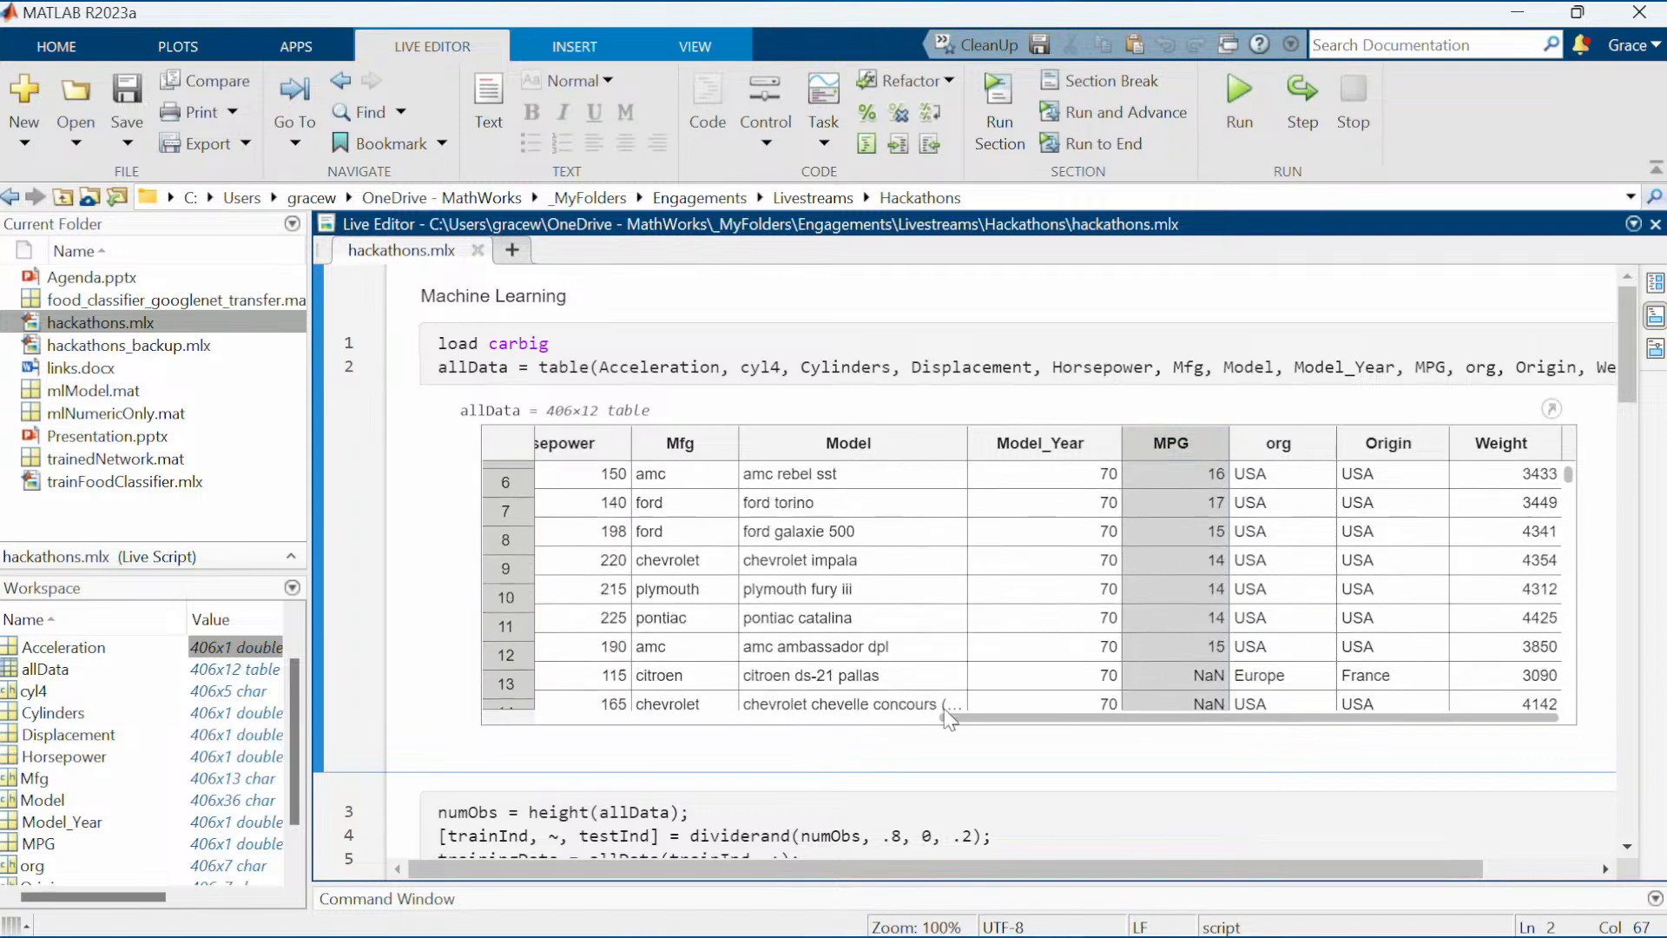
# Run the live script section that splits allData into trainingData and testingData with dividerand
pyautogui.scroll(-3, 1035, 796)
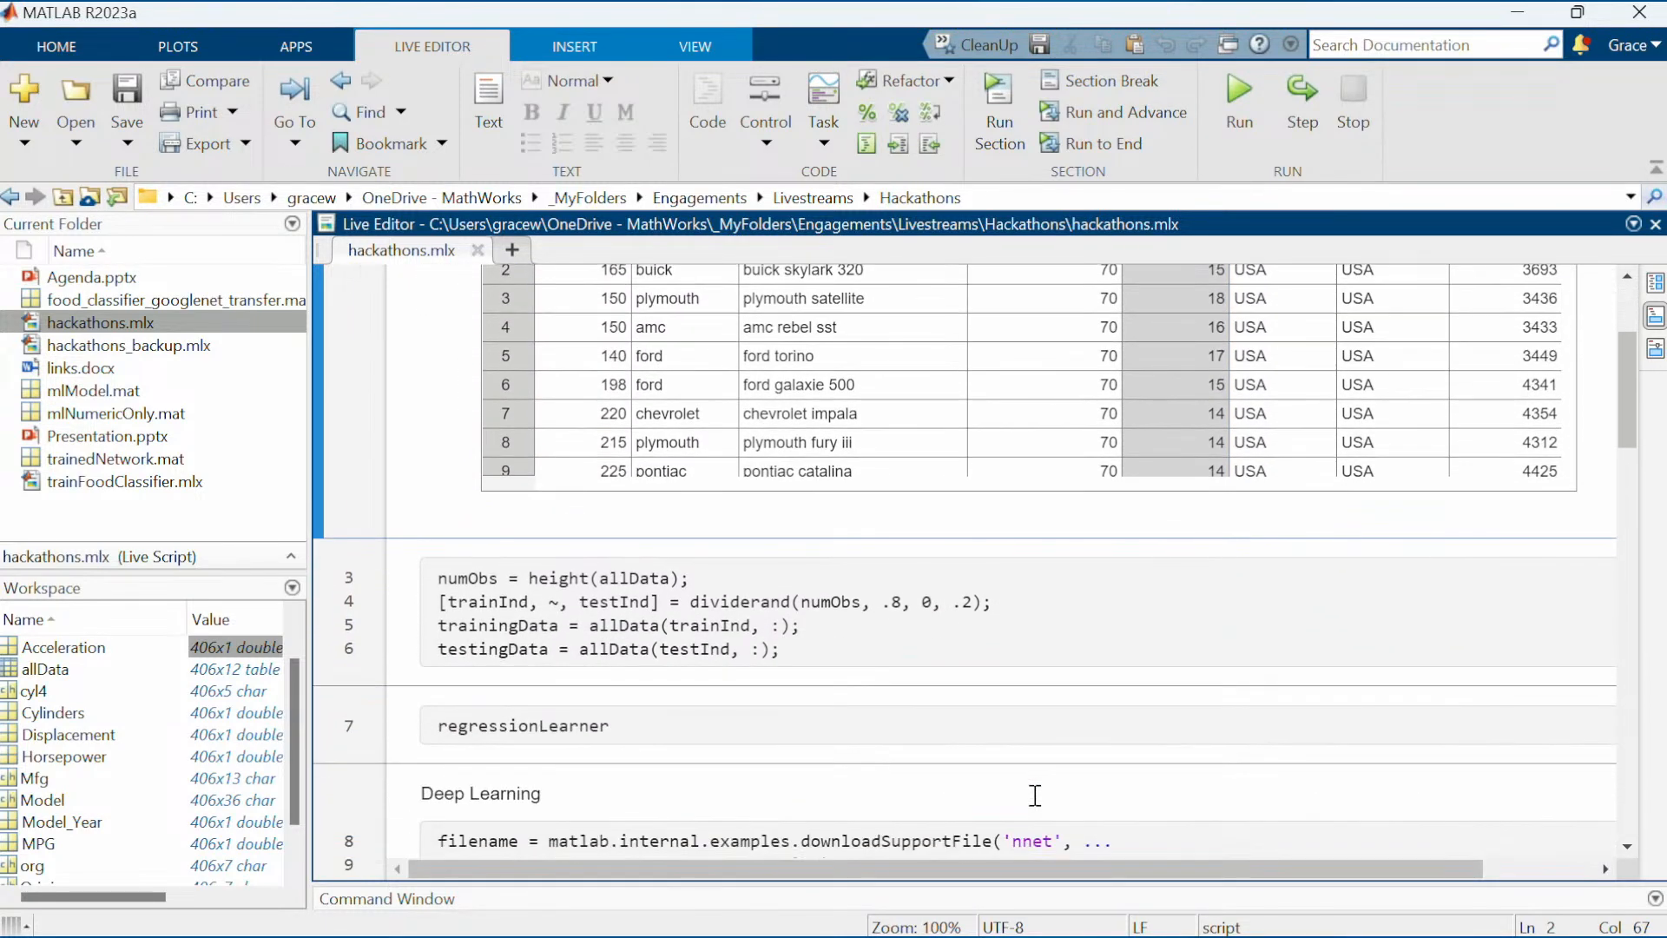
pyautogui.click(1016, 632)
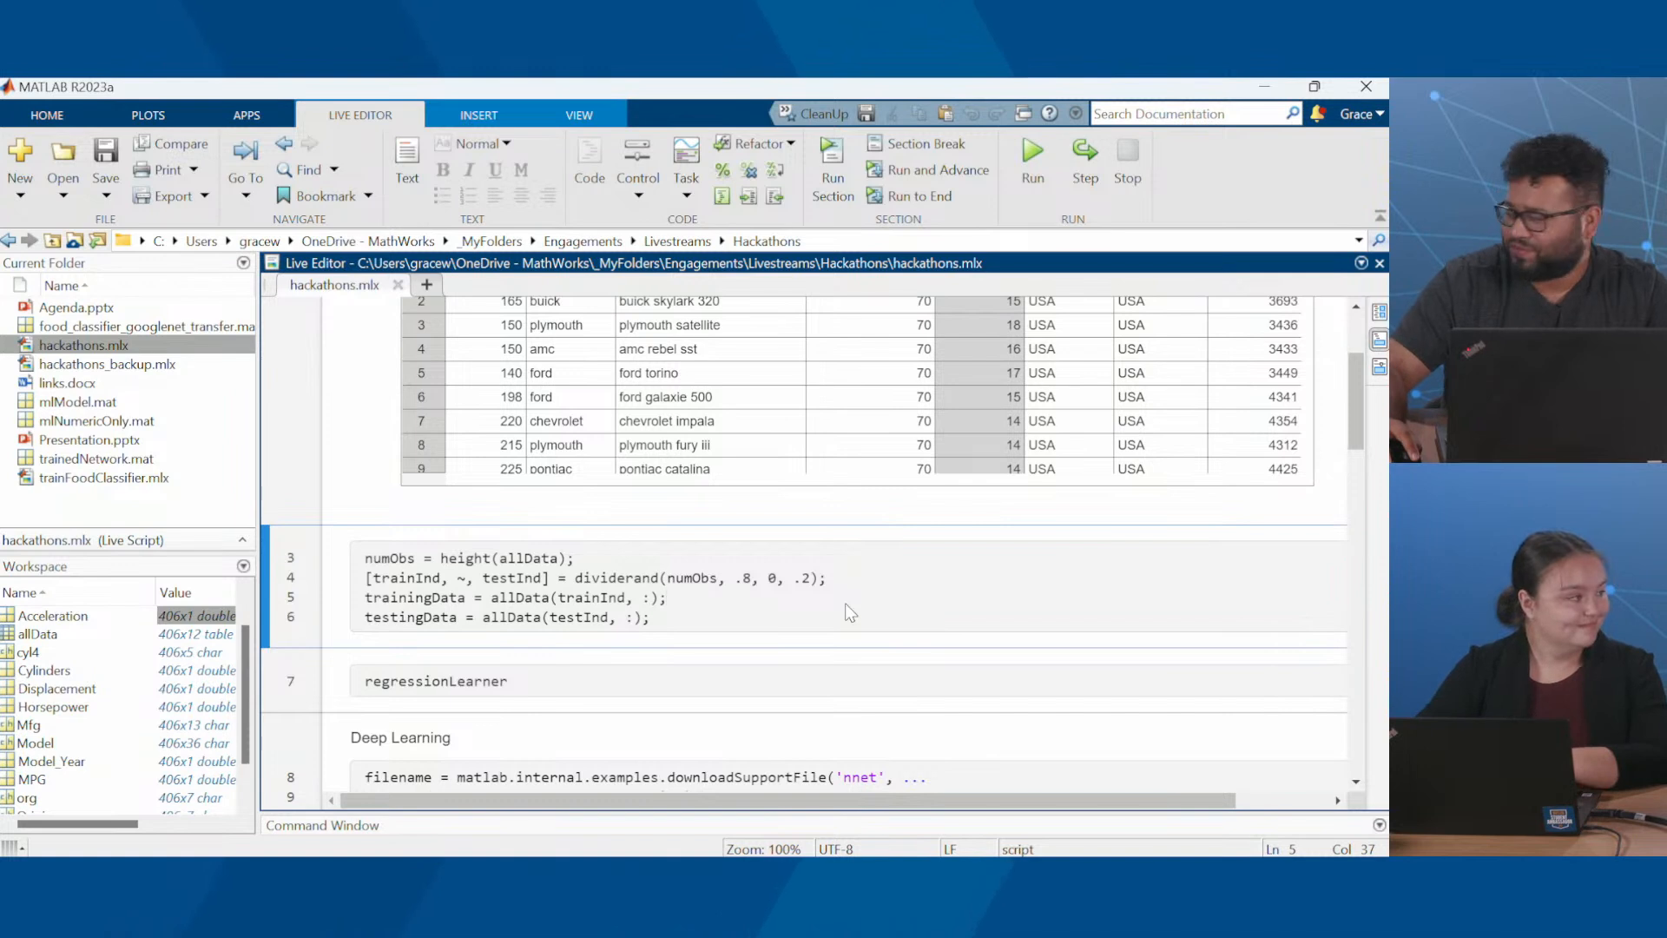
pyautogui.doubleClick(741, 578)
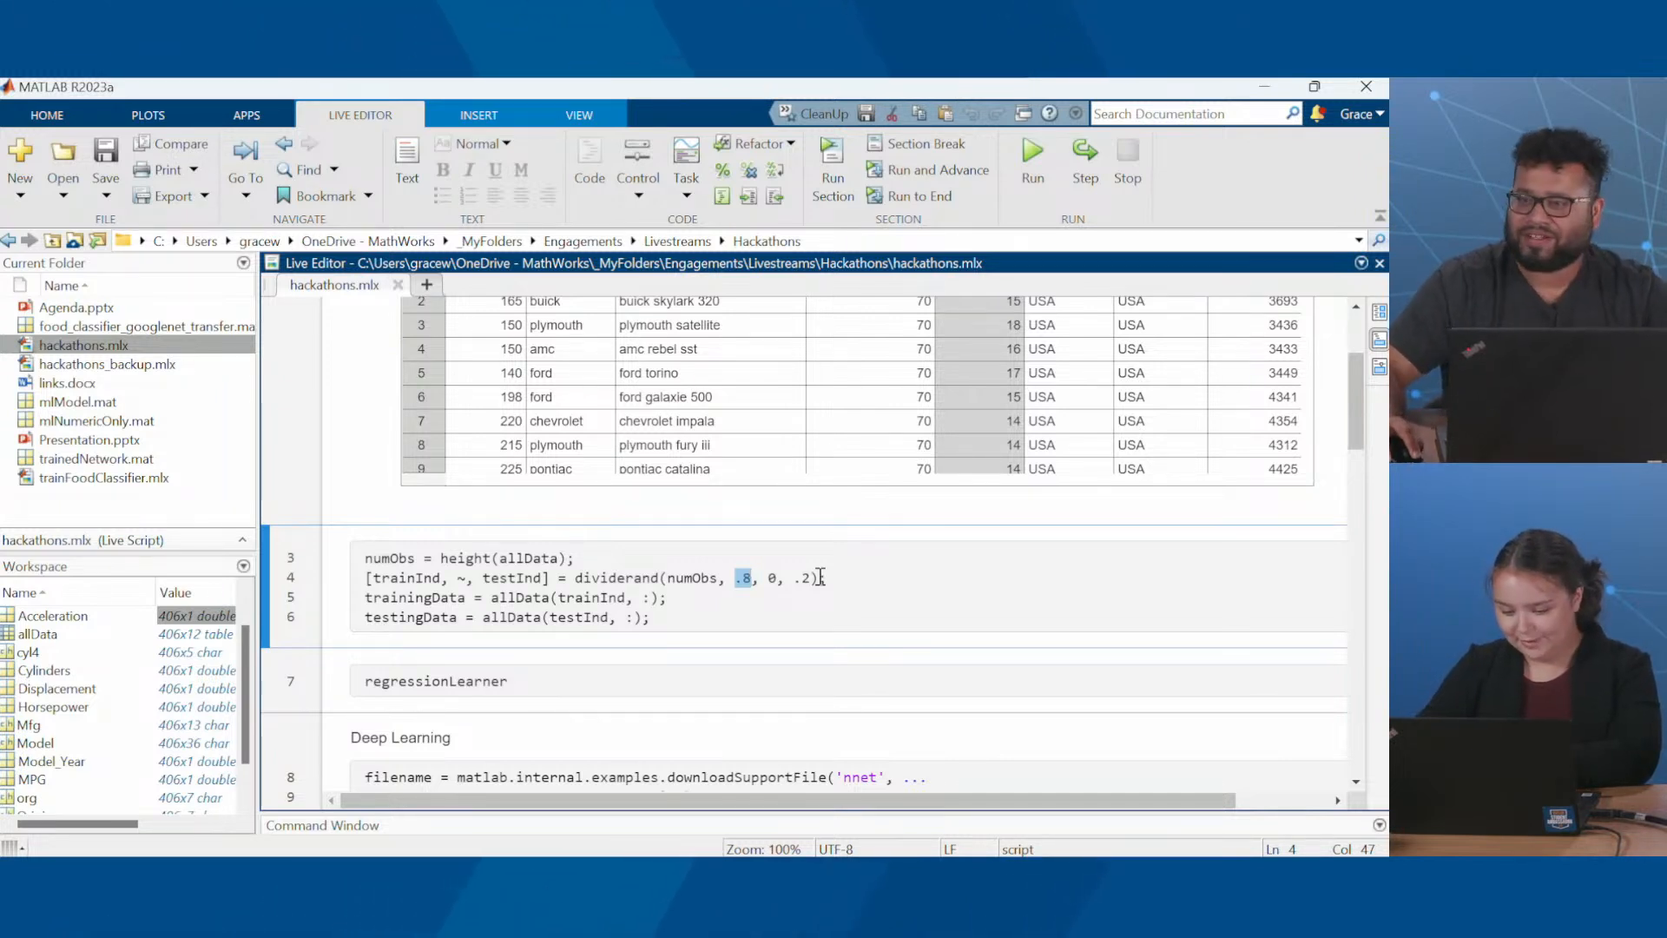
pyautogui.hotkey('ctrl', 'Return')
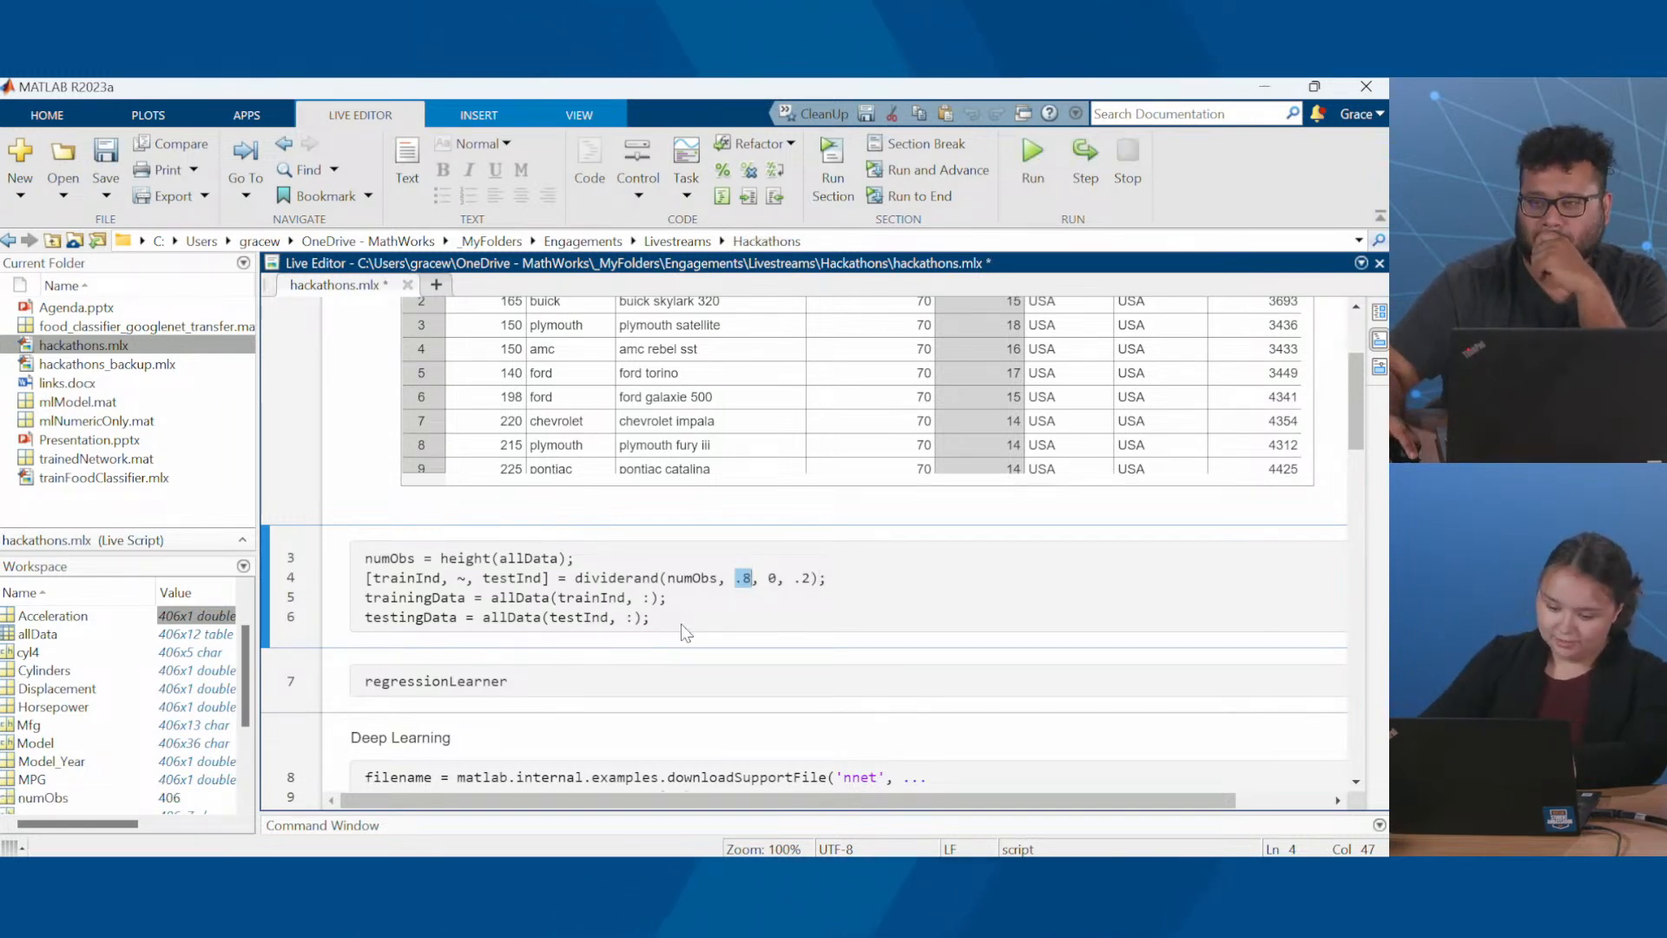
pyautogui.click(513, 675)
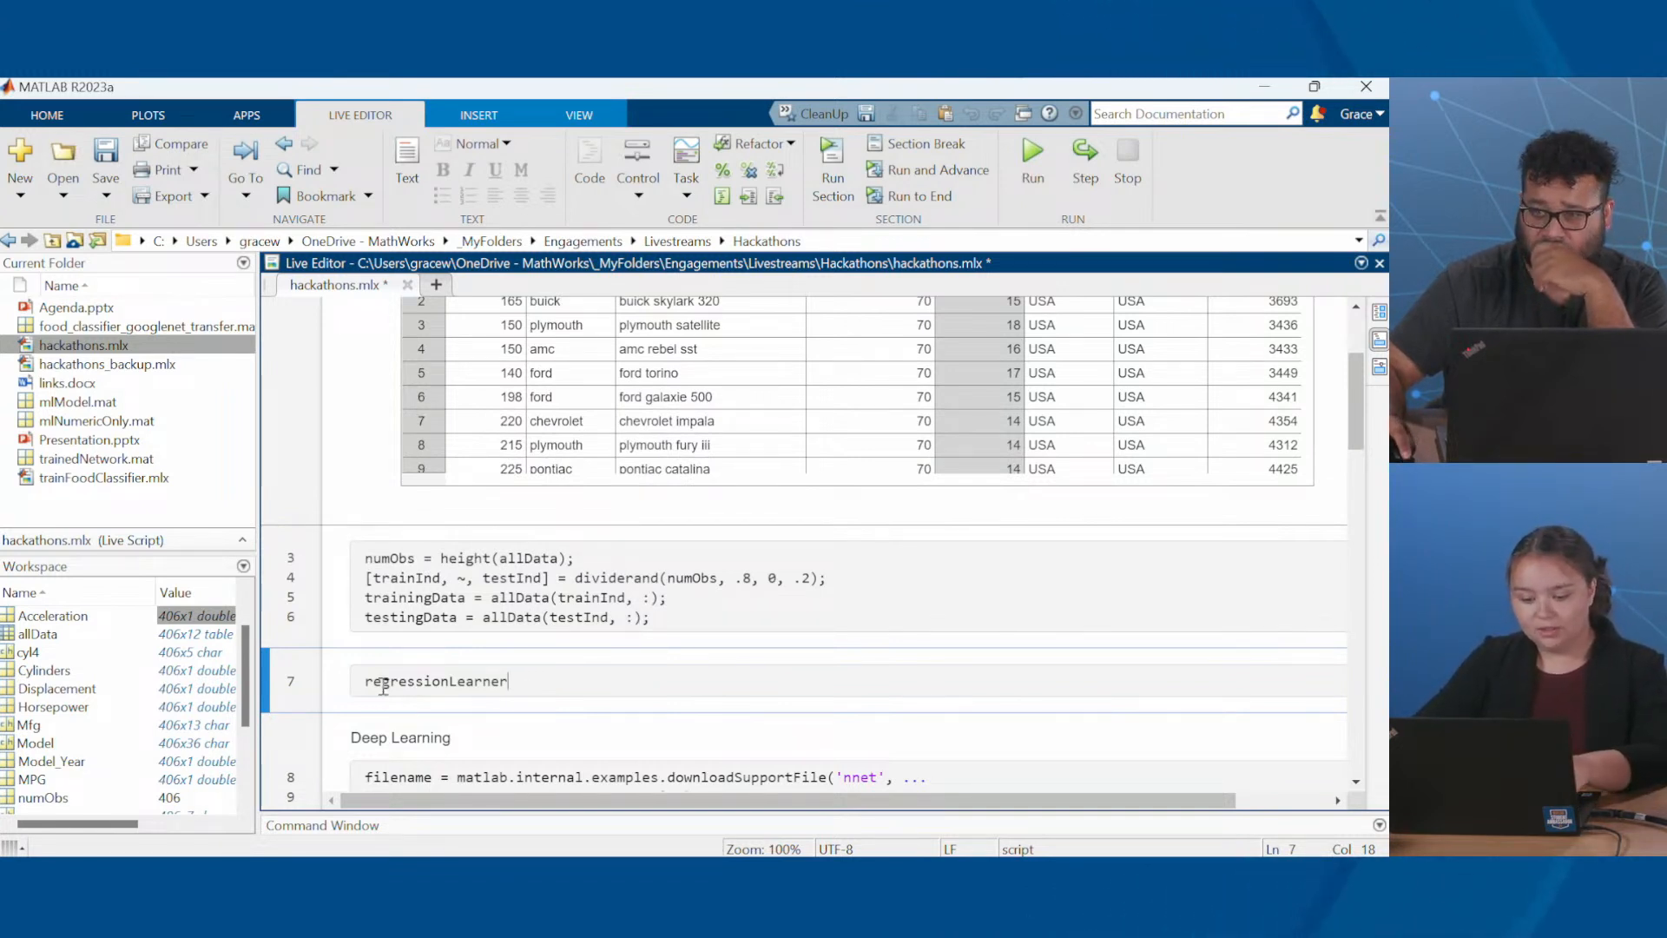
pyautogui.click(278, 117)
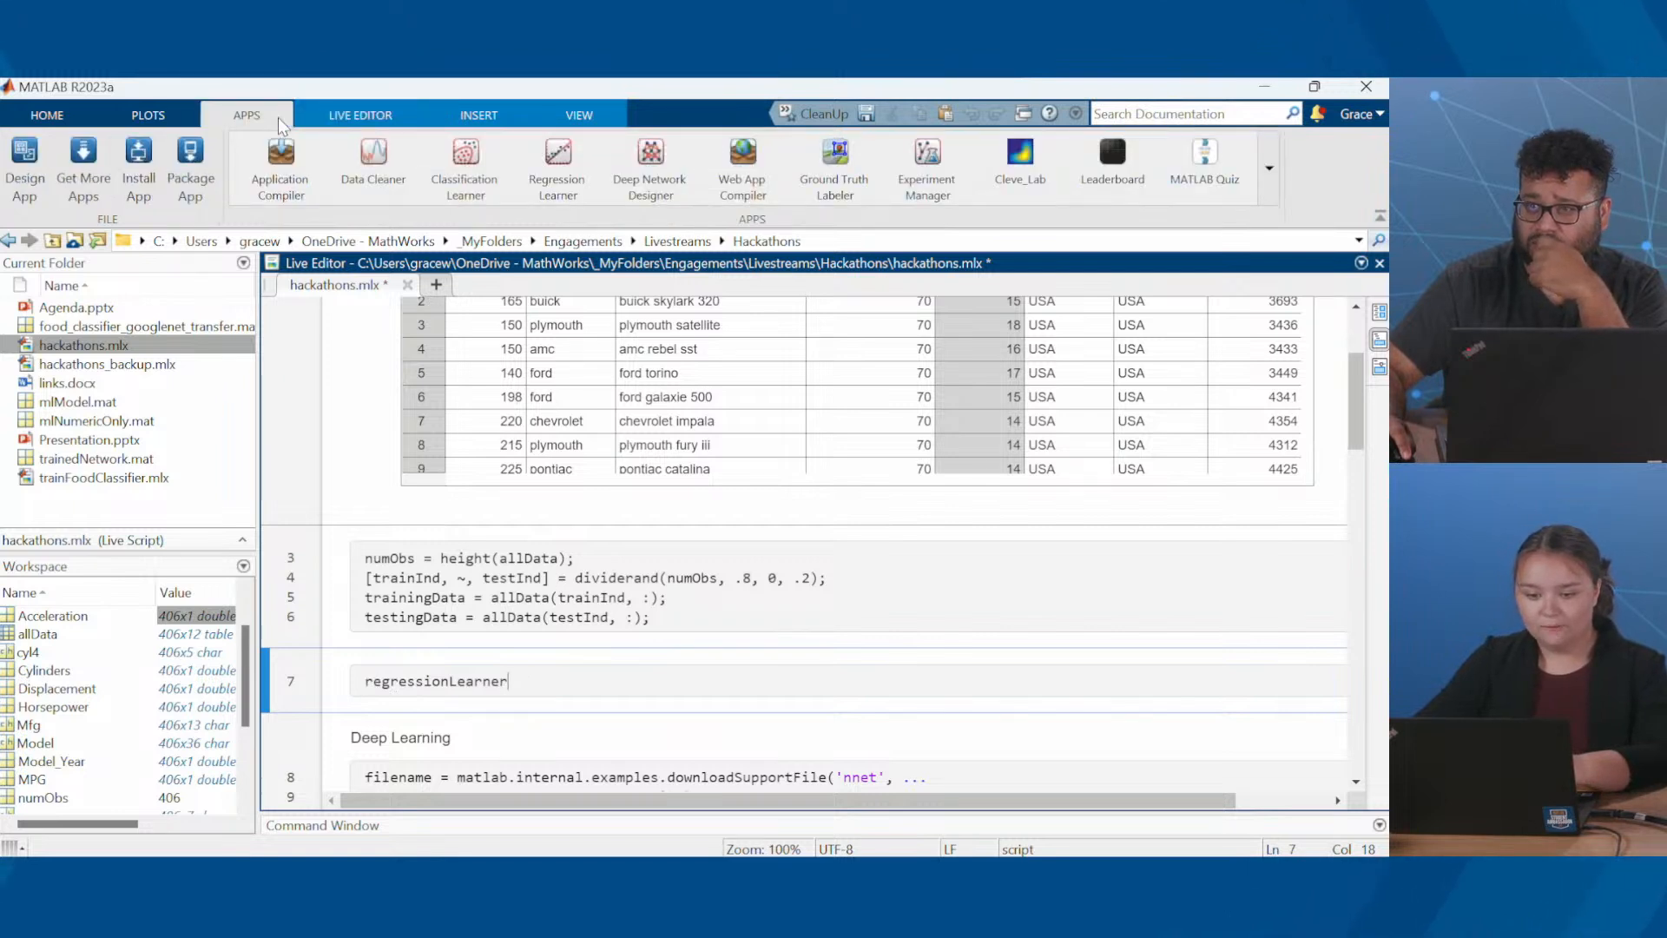
pyautogui.click(564, 179)
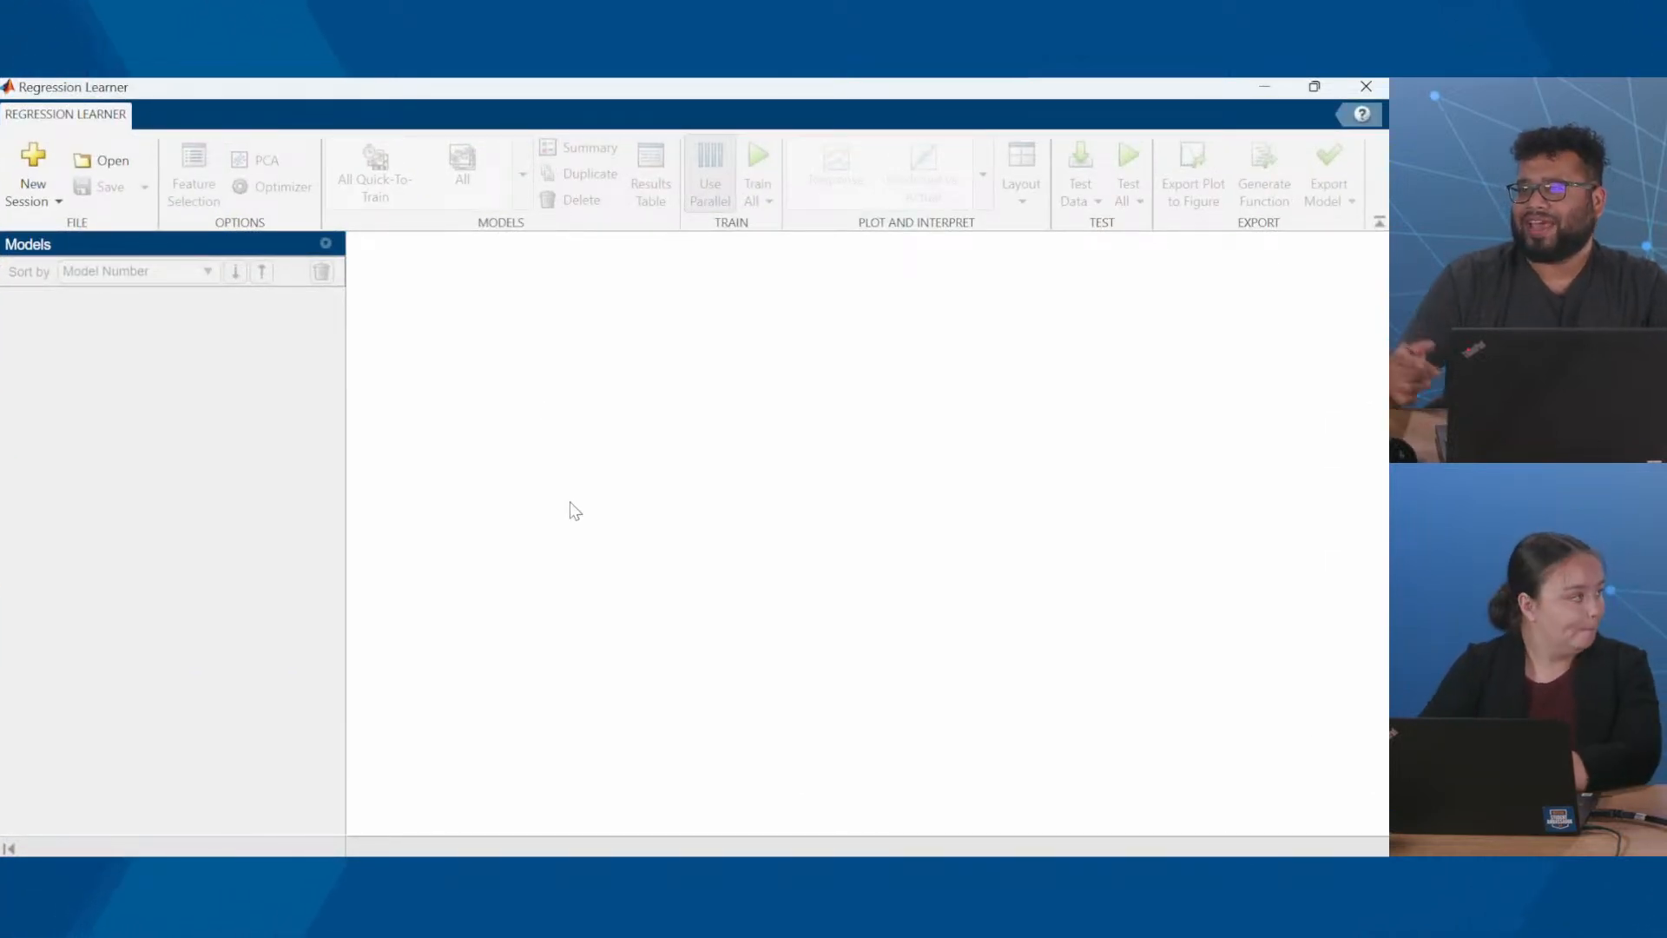
pyautogui.click(1365, 87)
pyautogui.click(1268, 170)
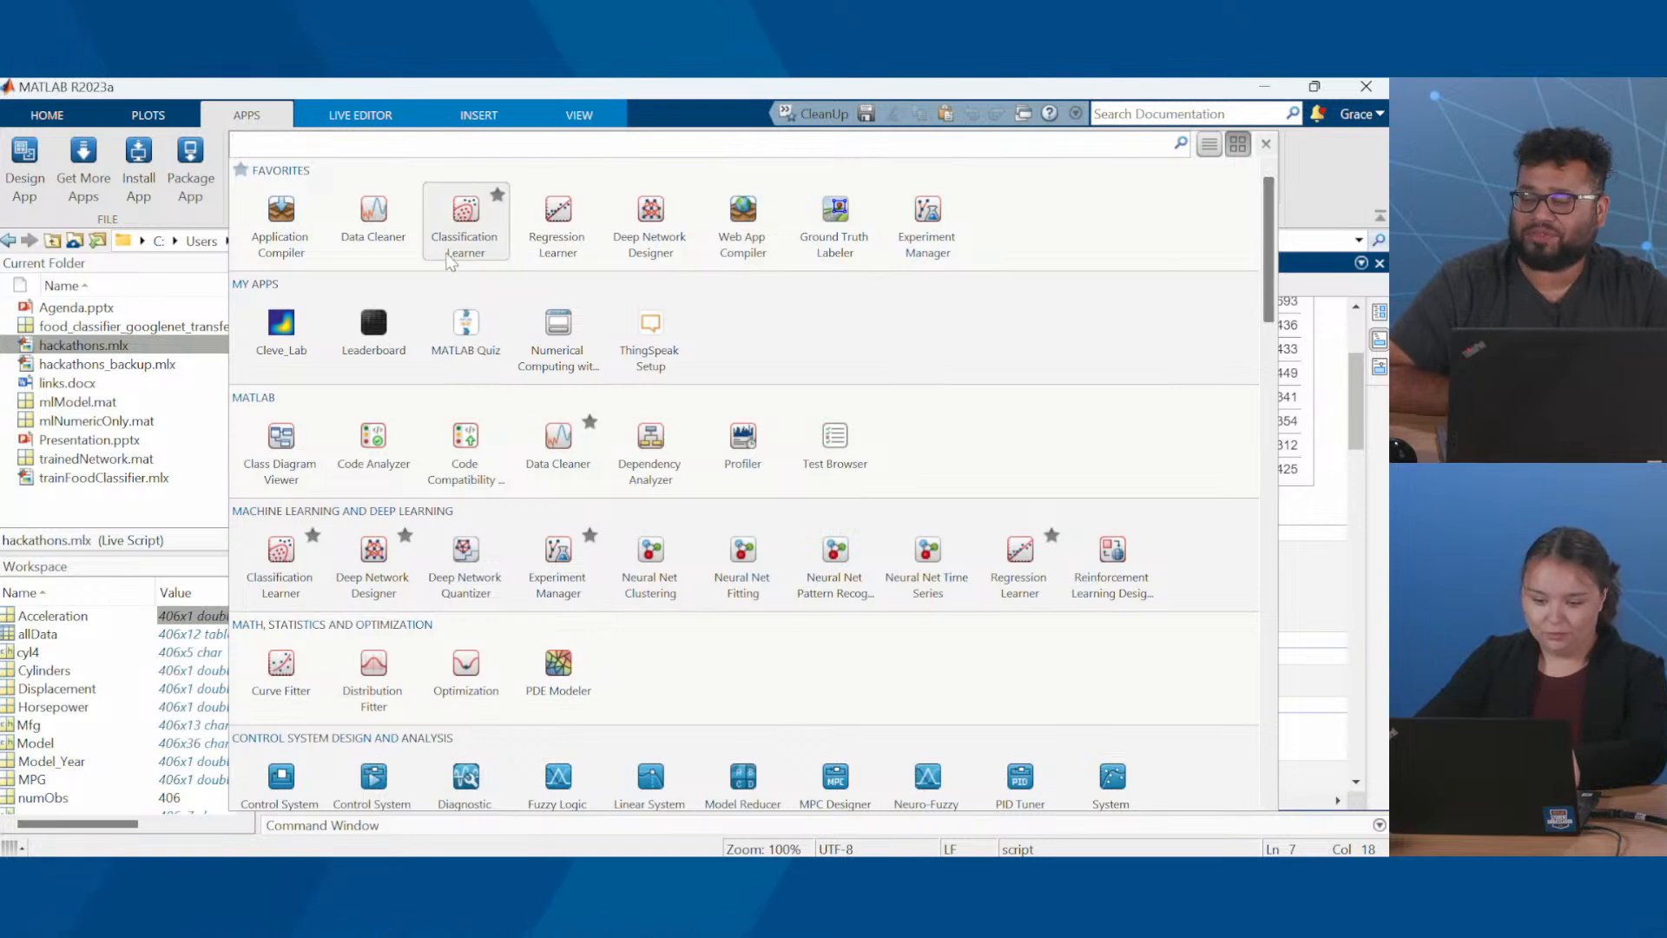
pyautogui.moveTo(1262, 220); pyautogui.dragTo(1247, 703)
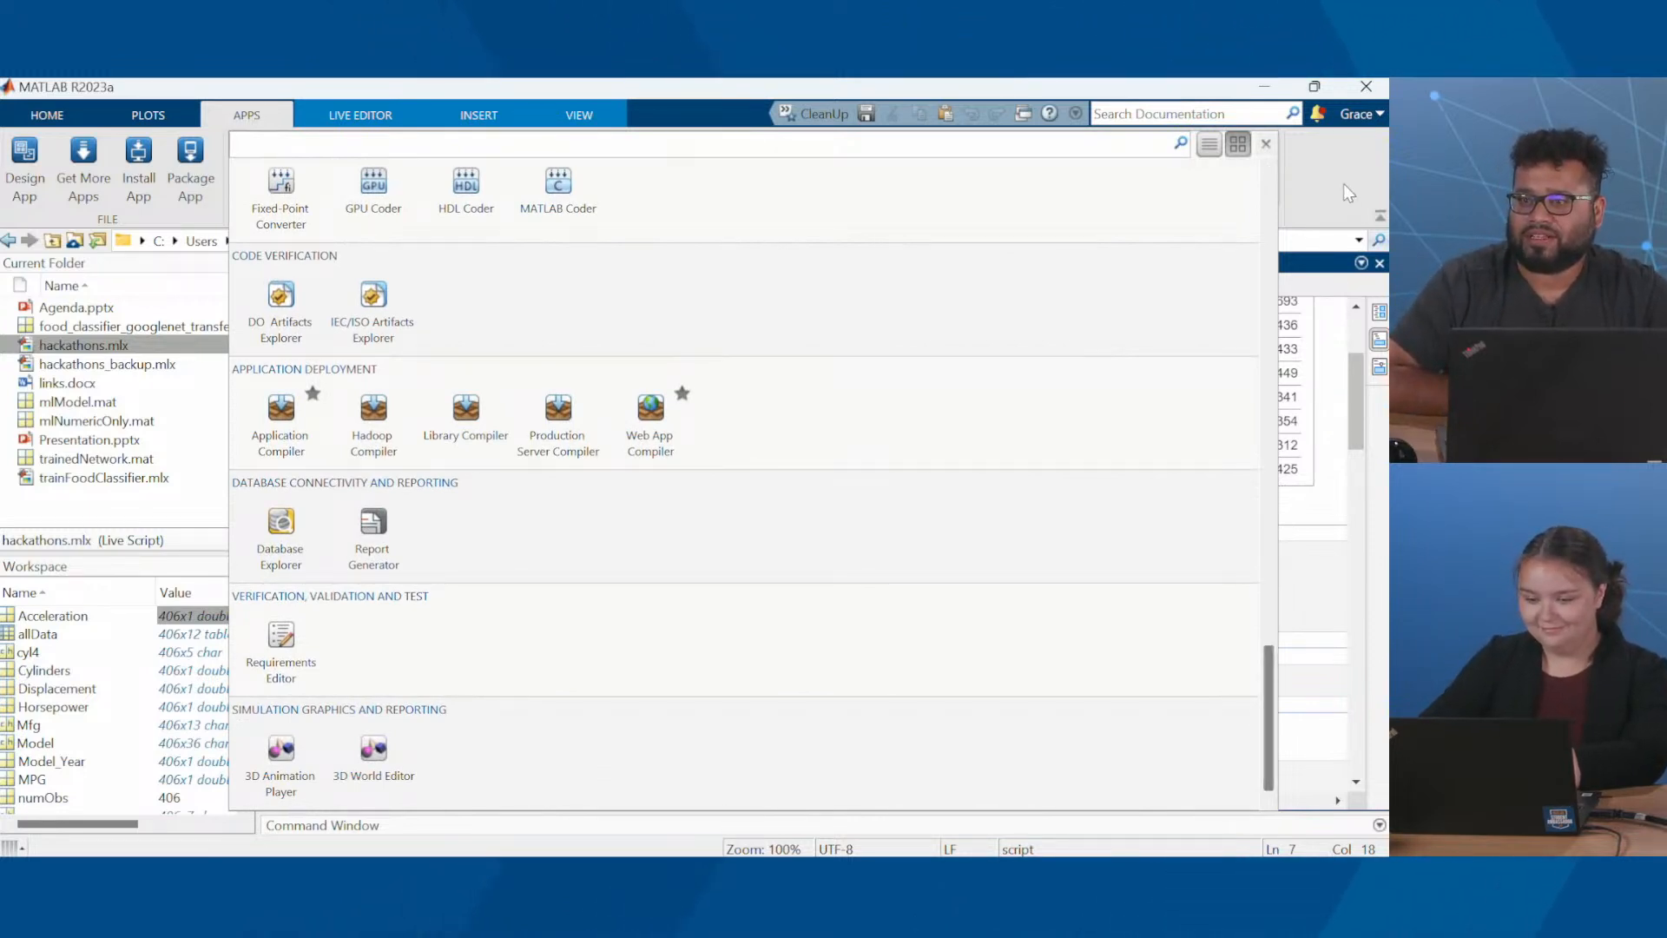
pyautogui.click(1316, 206)
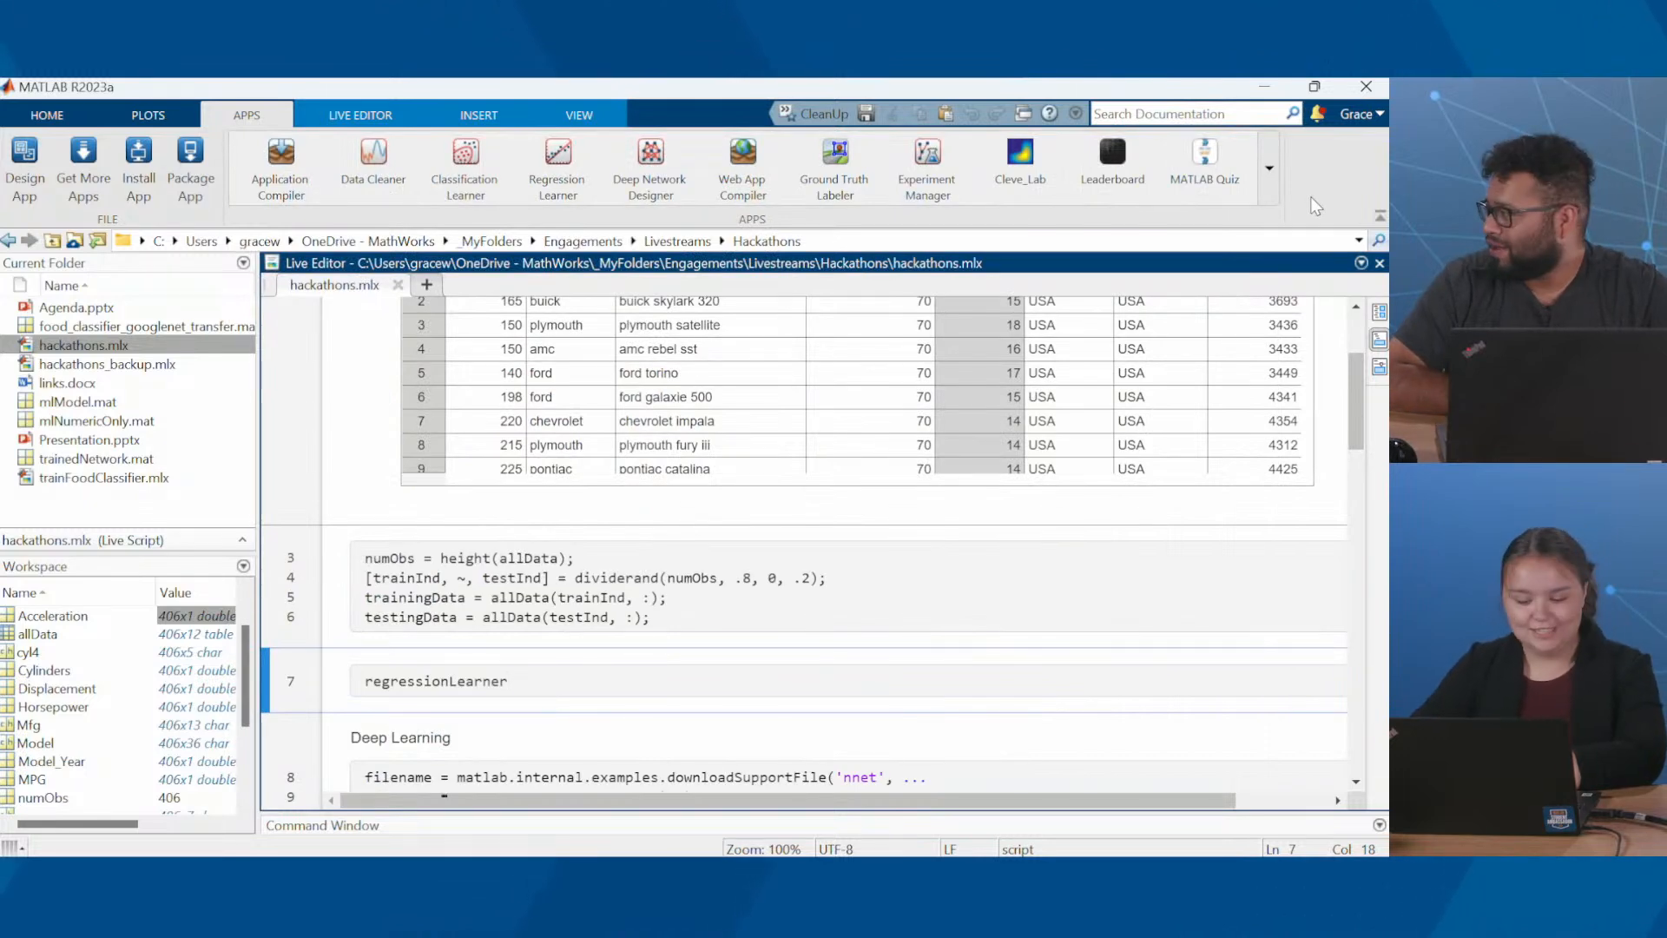
# Run the regressionLearner section to launch Regression Learner, and begin a new session from workspace data
pyautogui.click(330, 113)
pyautogui.click(829, 186)
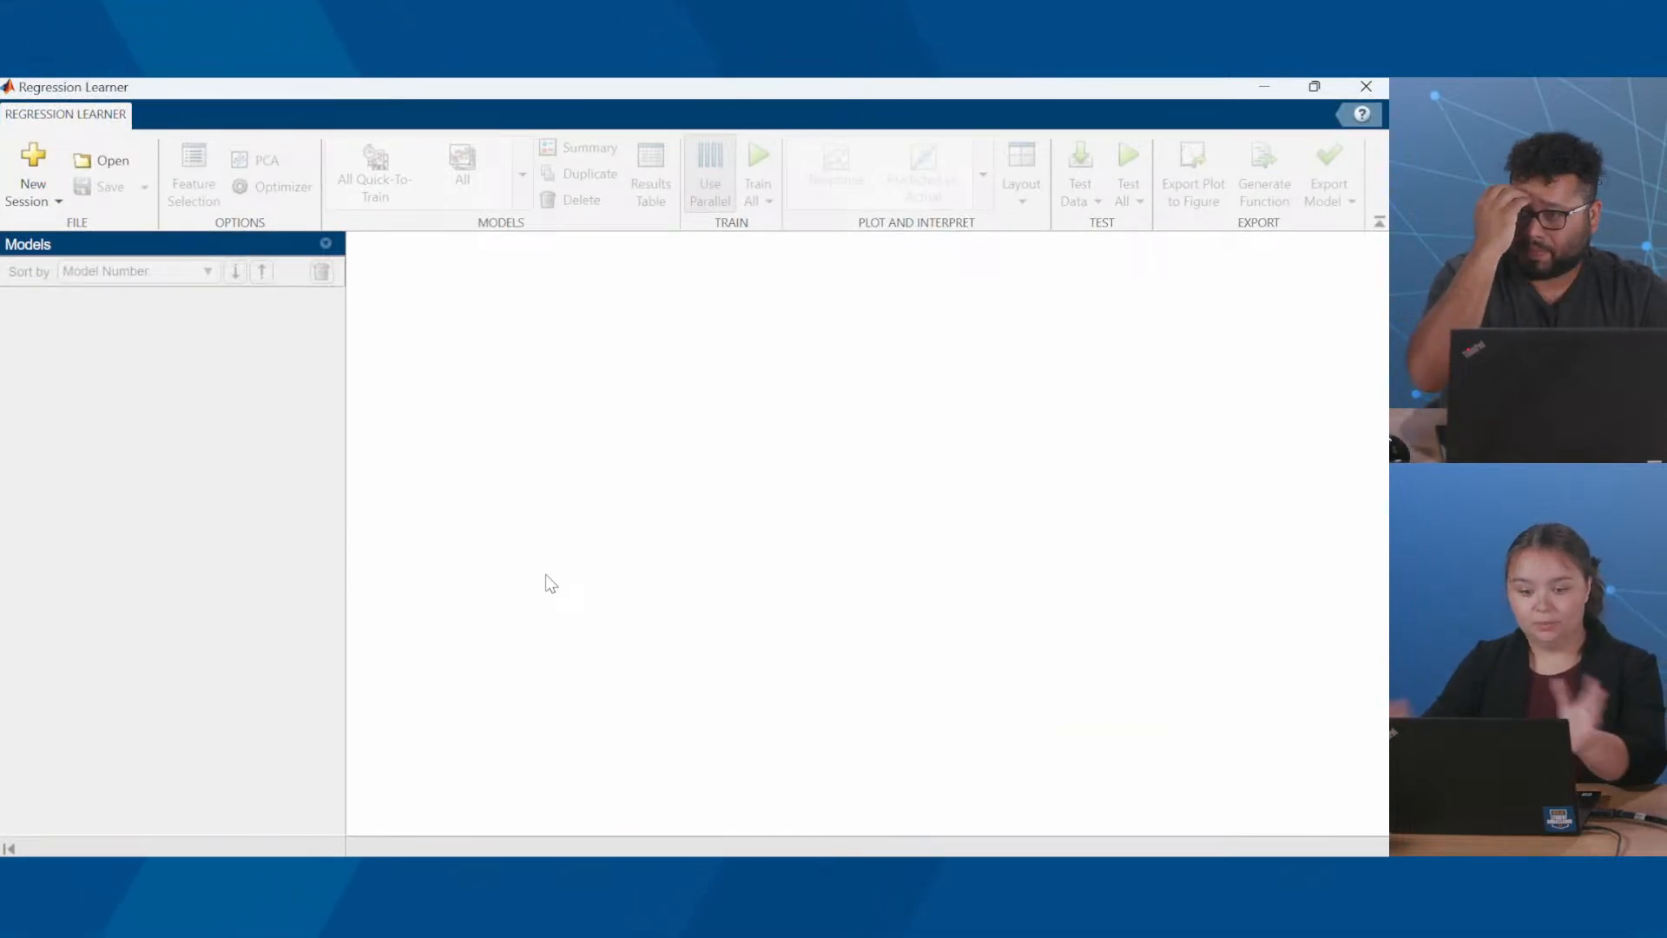
pyautogui.click(37, 169)
pyautogui.click(119, 258)
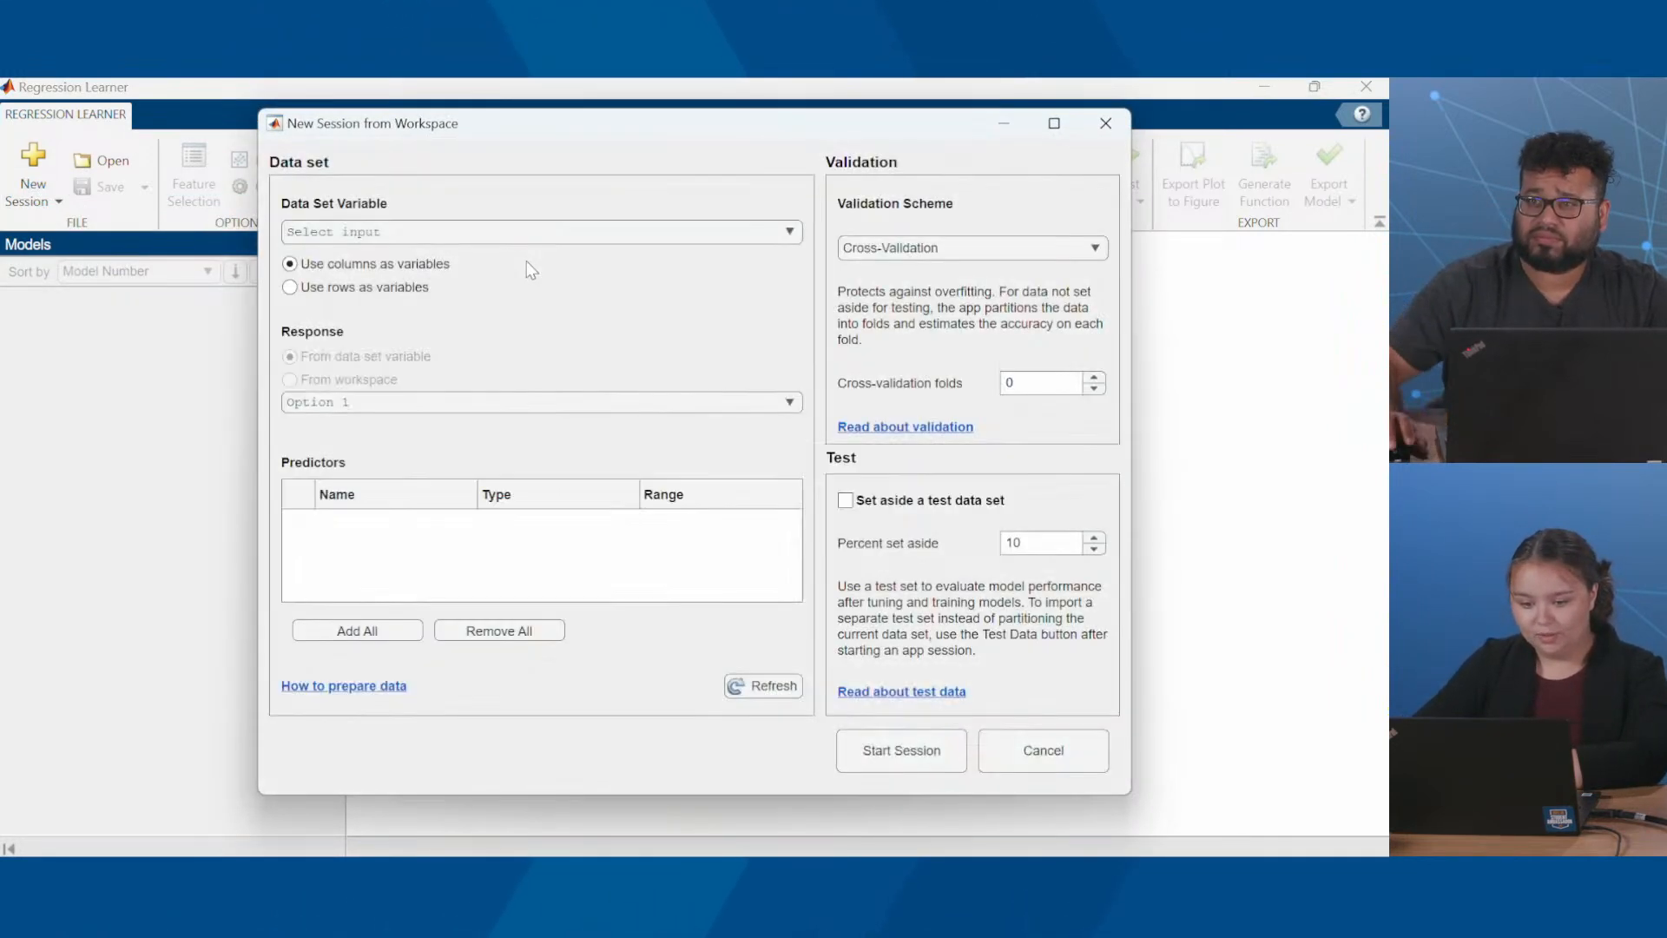
# Use trainingData as the new session's data set variable and MPG as its response
pyautogui.click(512, 232)
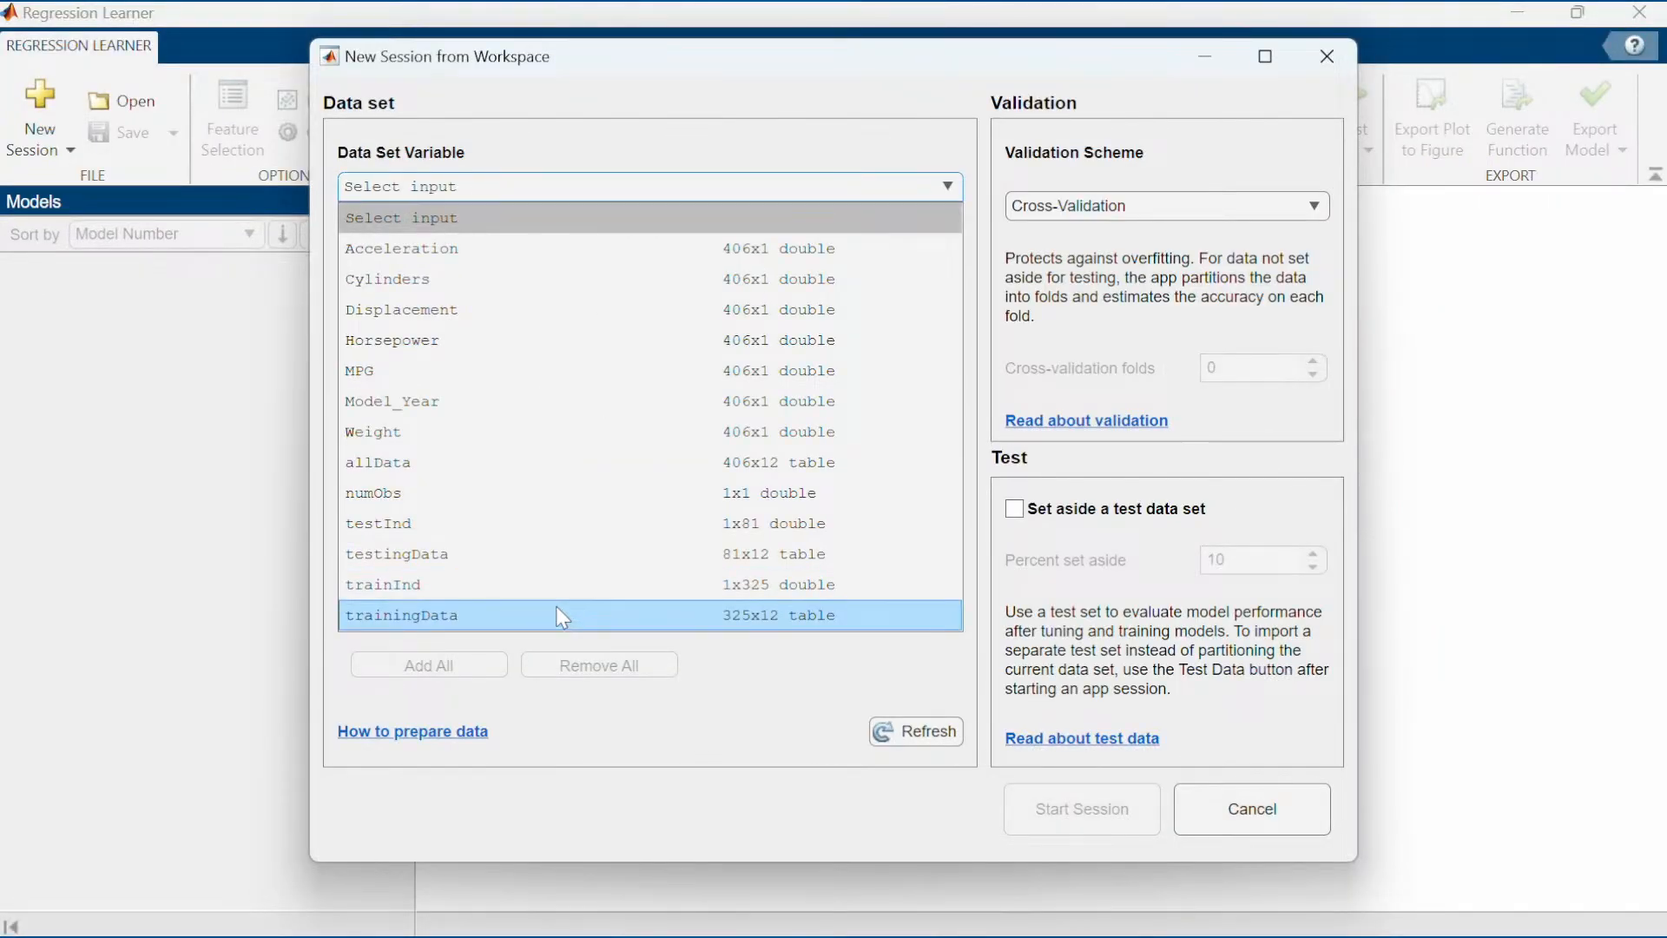
pyautogui.click(556, 607)
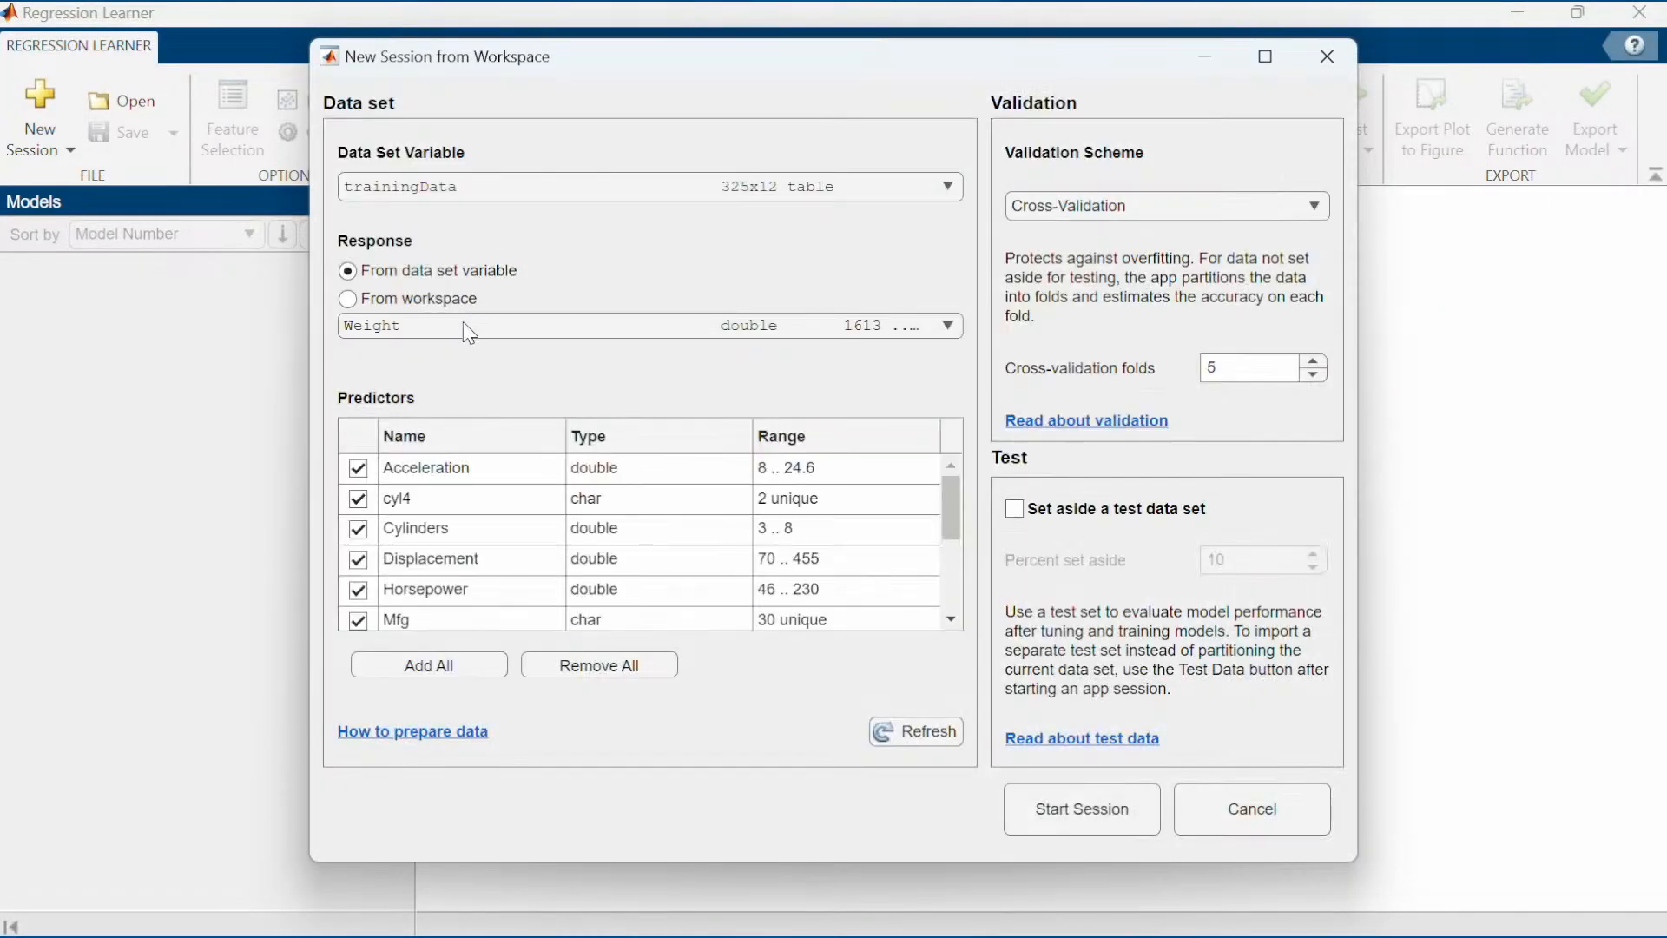
pyautogui.click(455, 338)
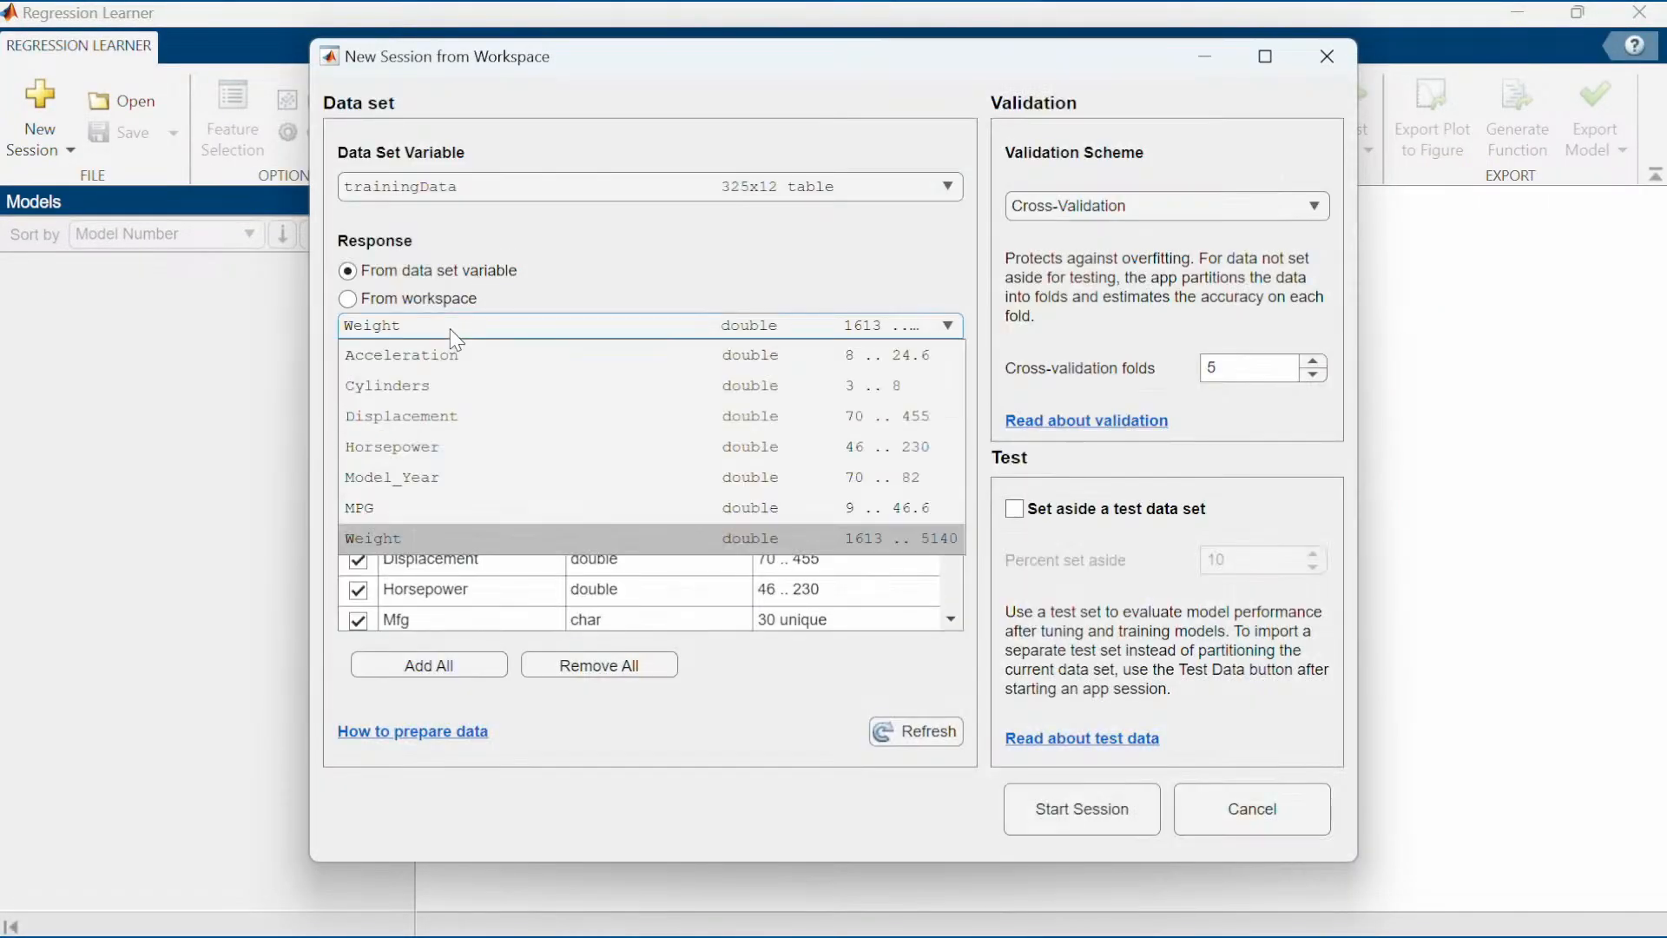
pyautogui.click(494, 505)
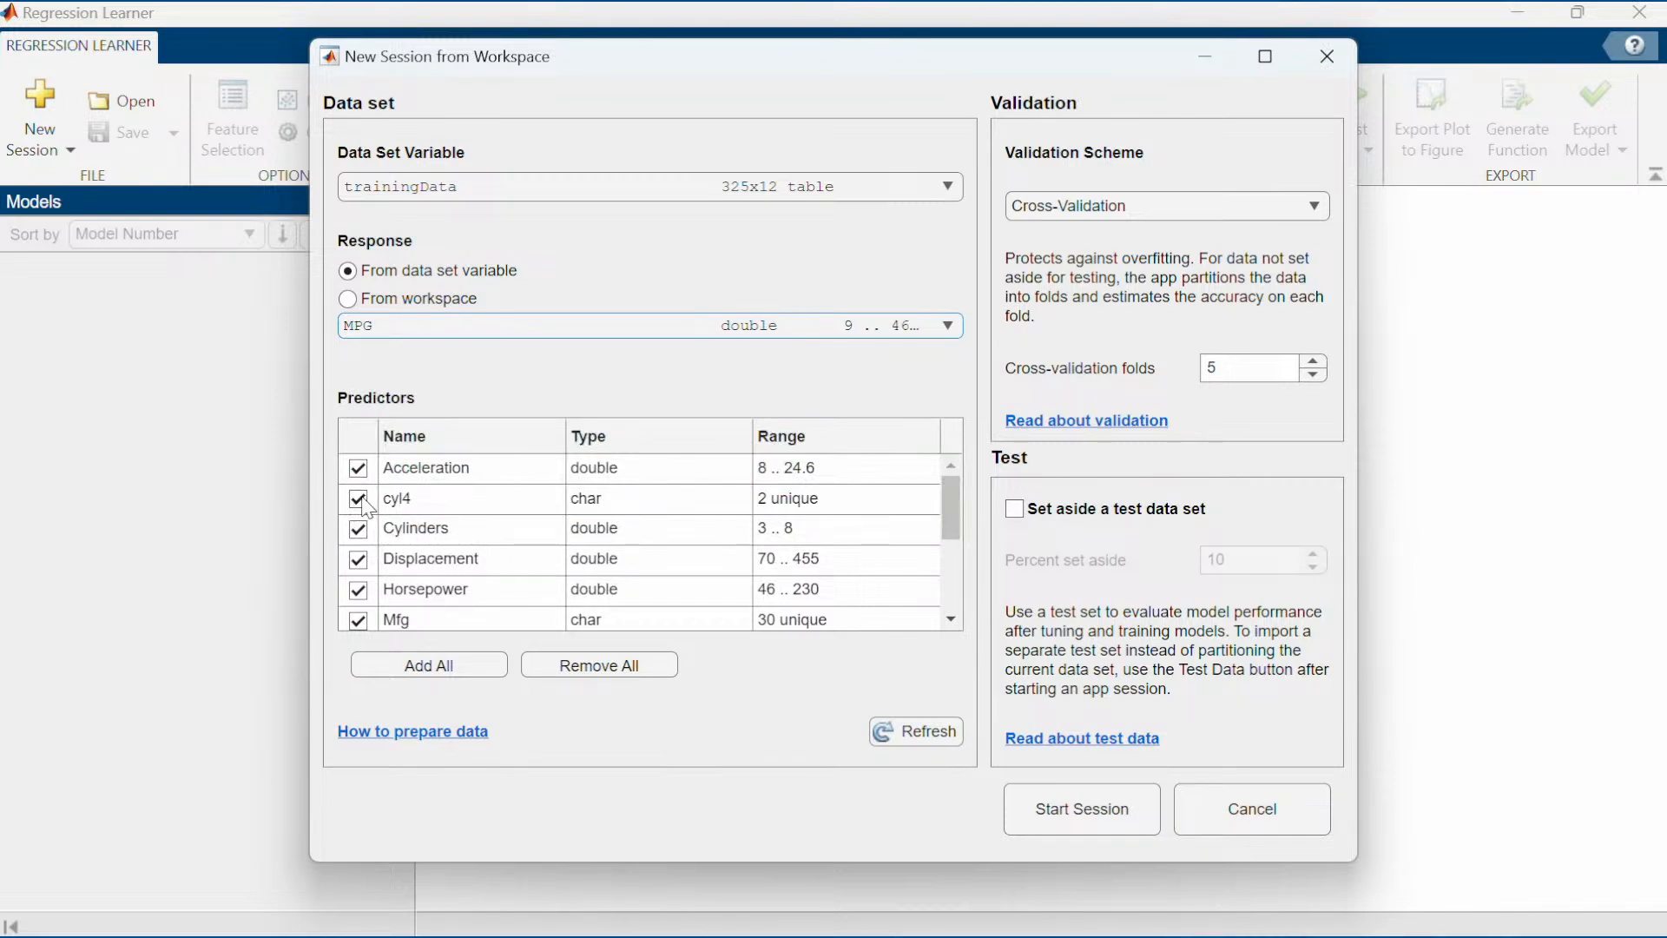
# Exclude cyl4 and org from the predictors and start the session with 5-fold cross-validation
pyautogui.scroll(-3, 382, 538)
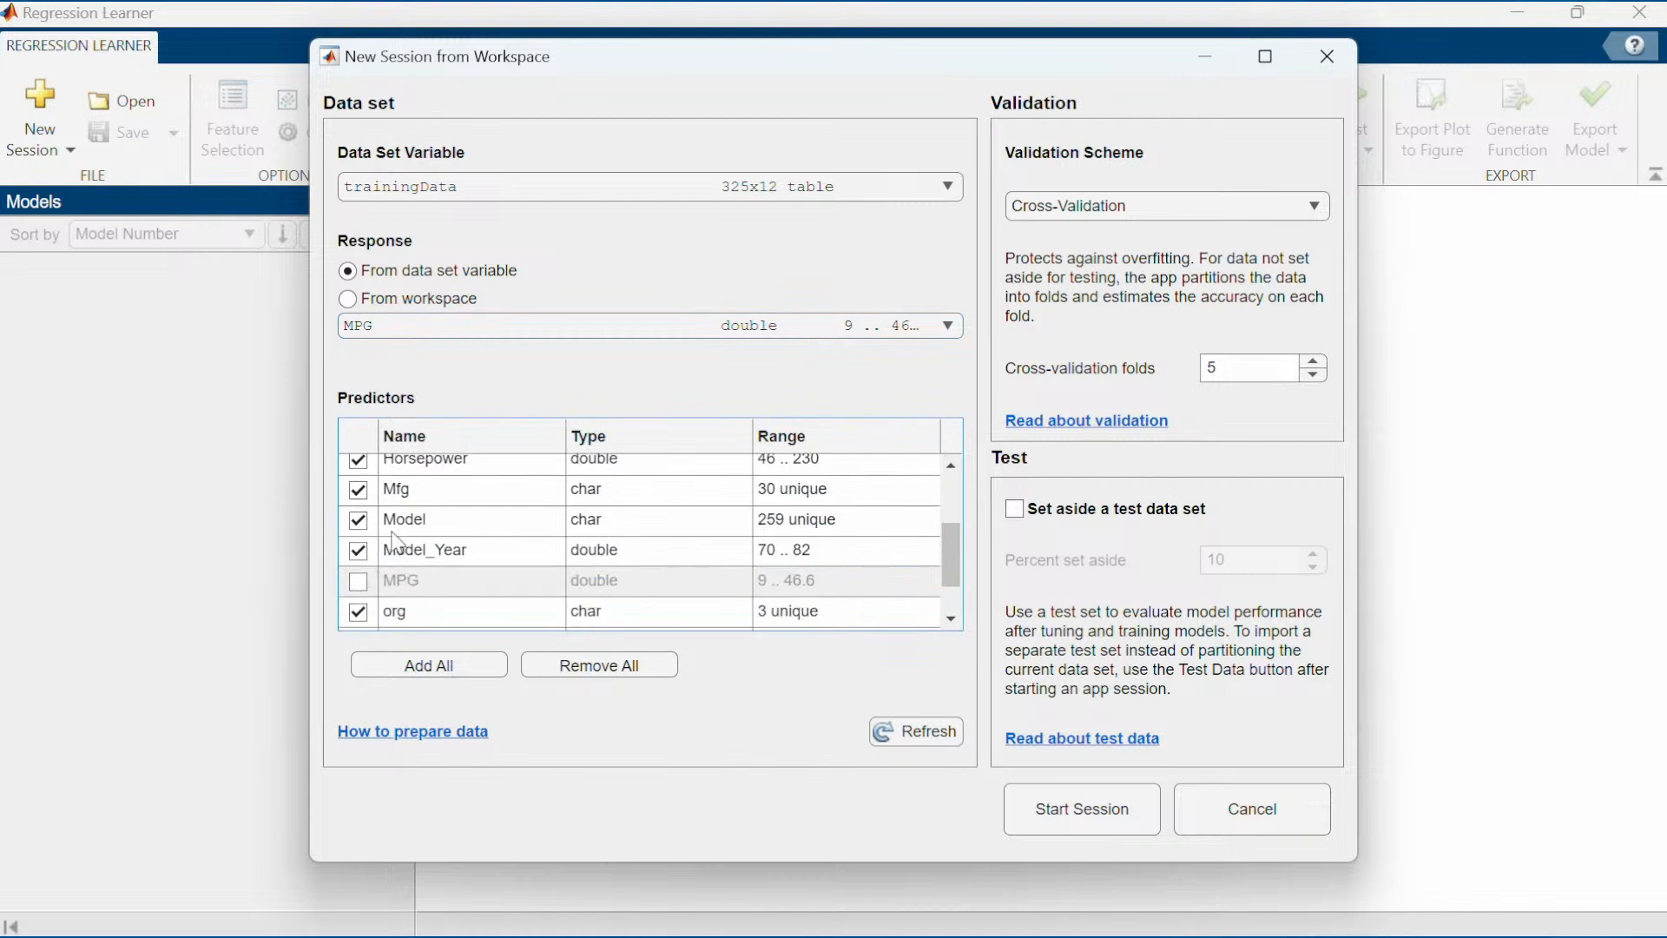
pyautogui.scroll(-1, 391, 598)
pyautogui.scroll(-1, 391, 599)
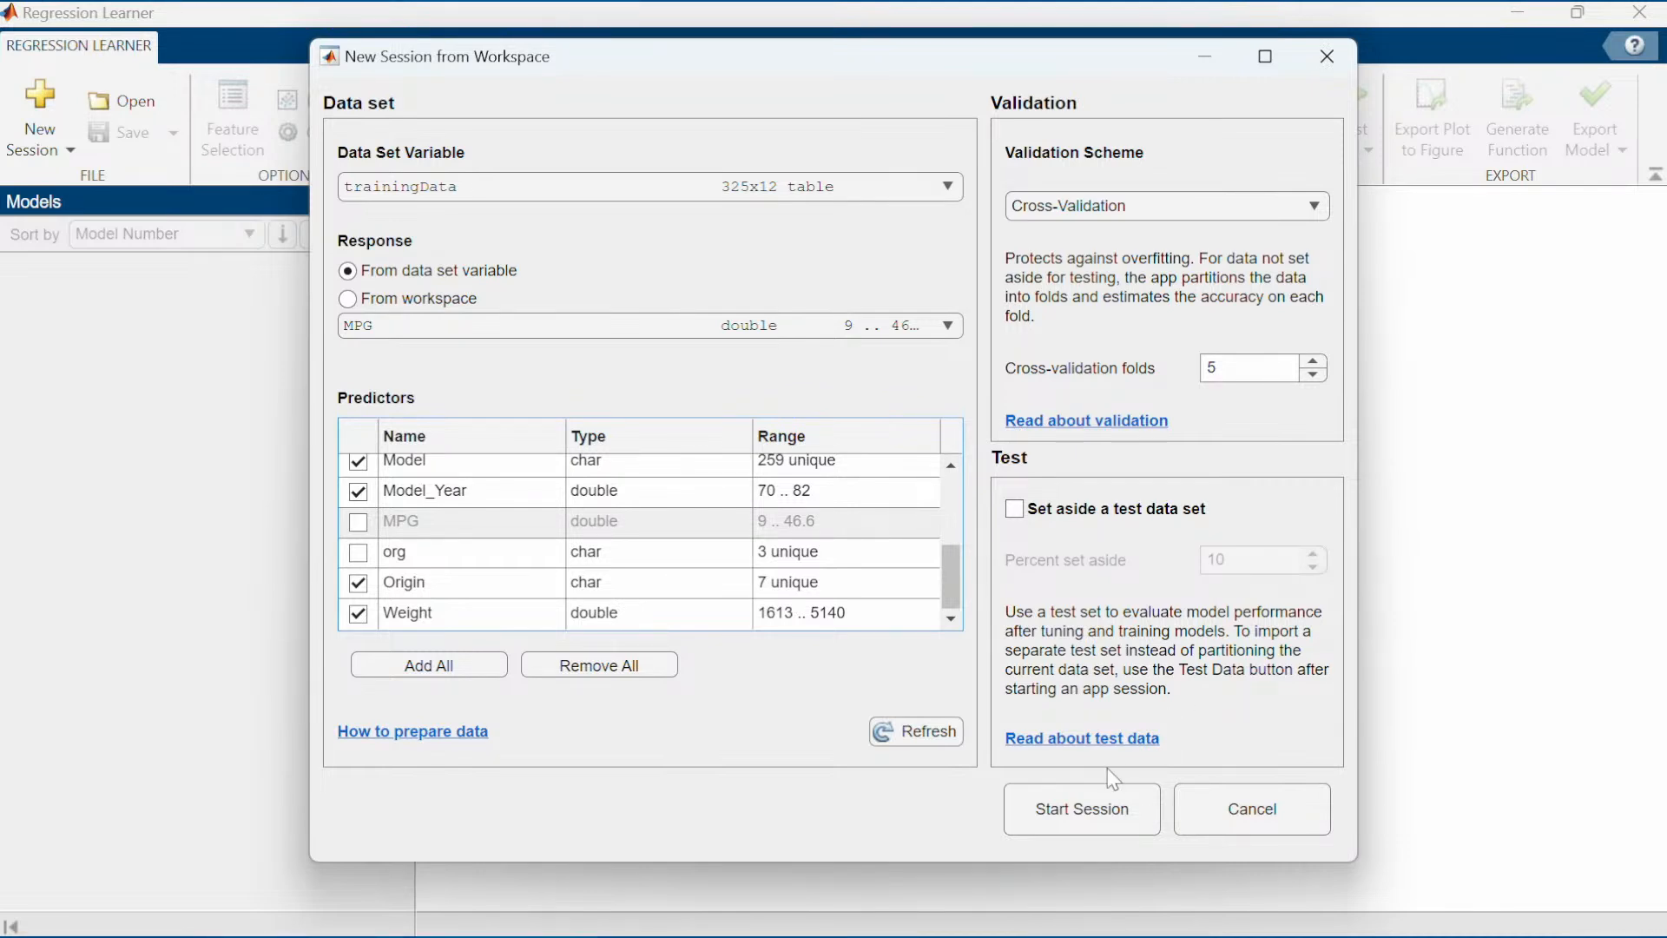
pyautogui.click(1079, 824)
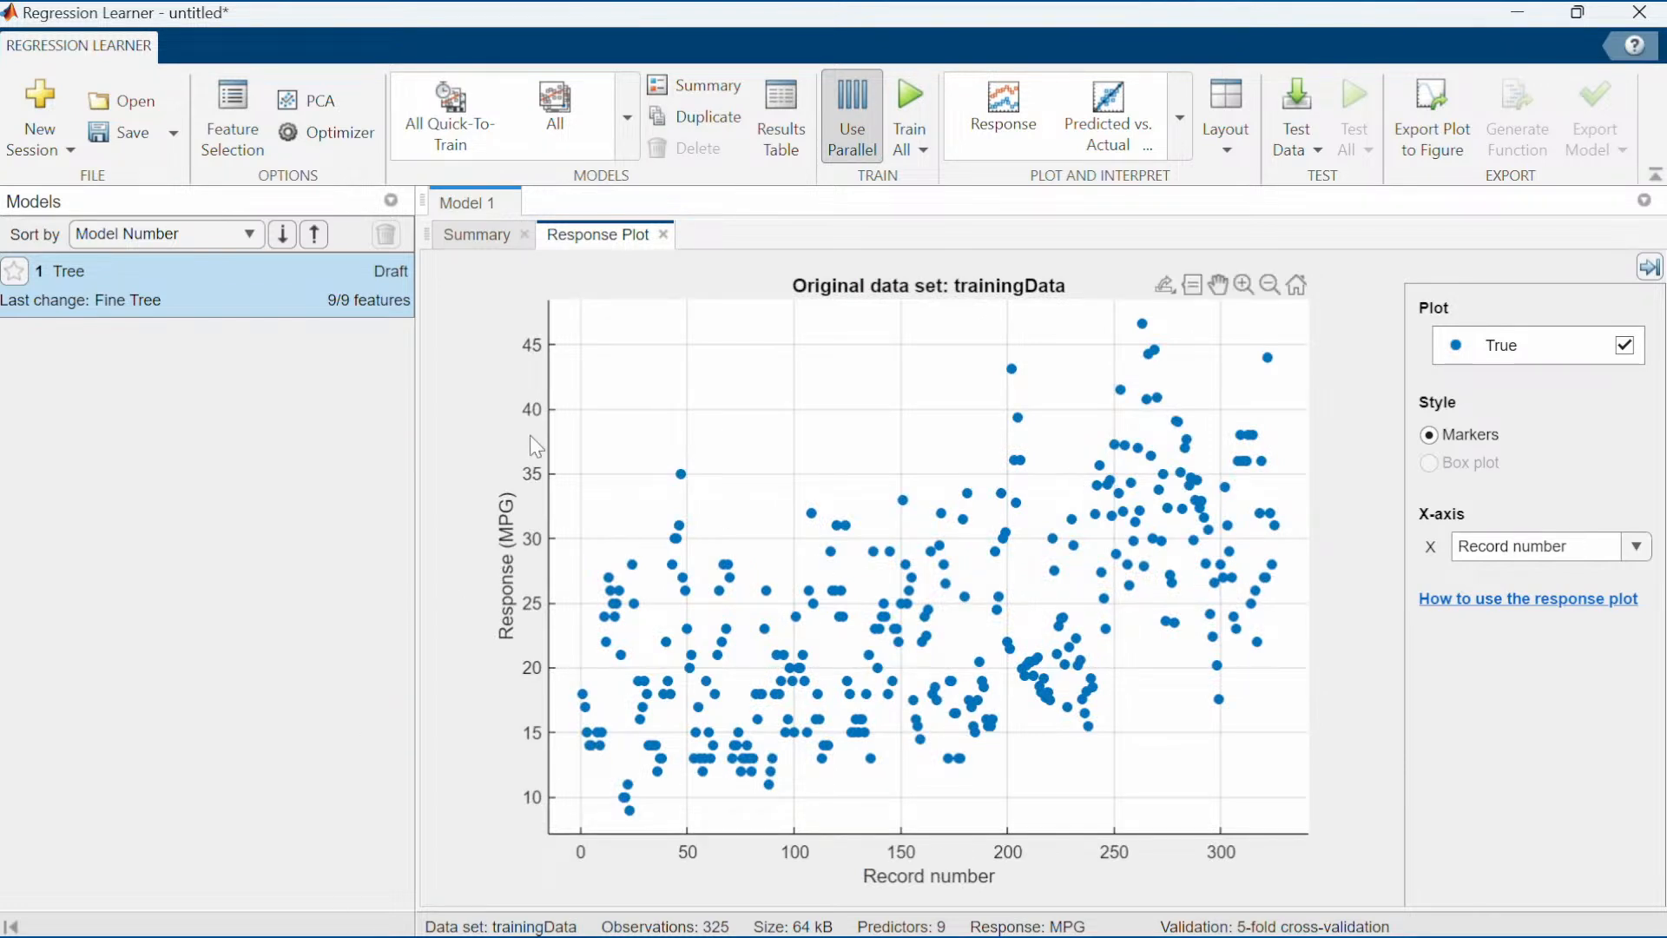
# Plot the MPG response against Weight on the response plot's x-axis
pyautogui.moveTo(849, 544)
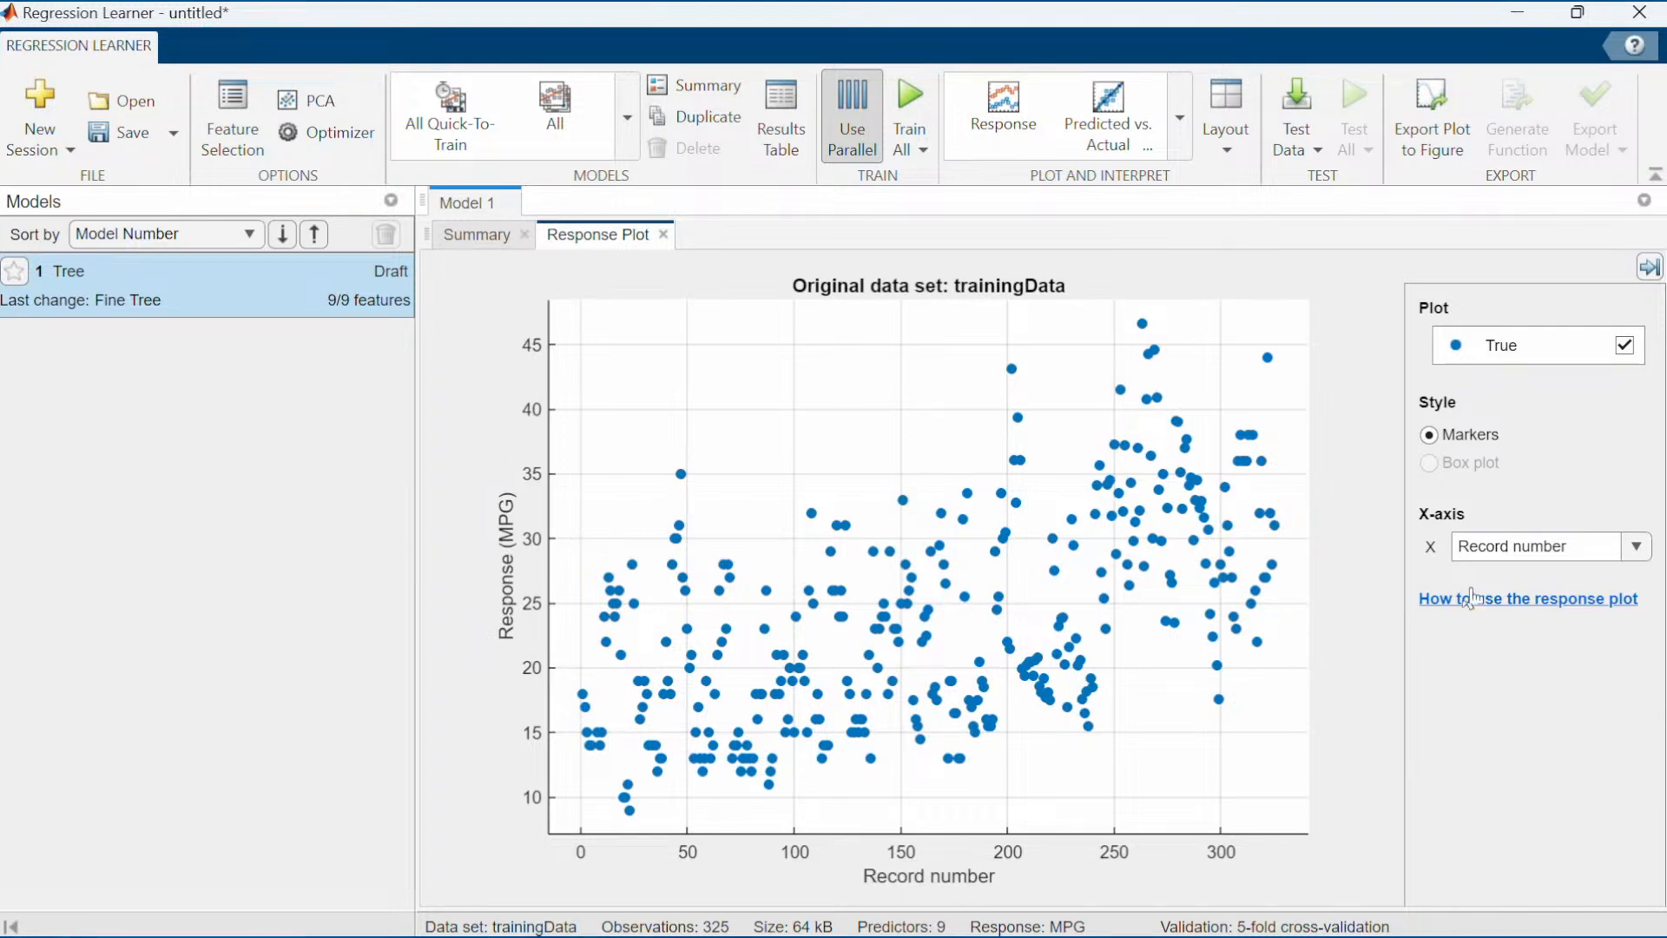
pyautogui.click(1636, 547)
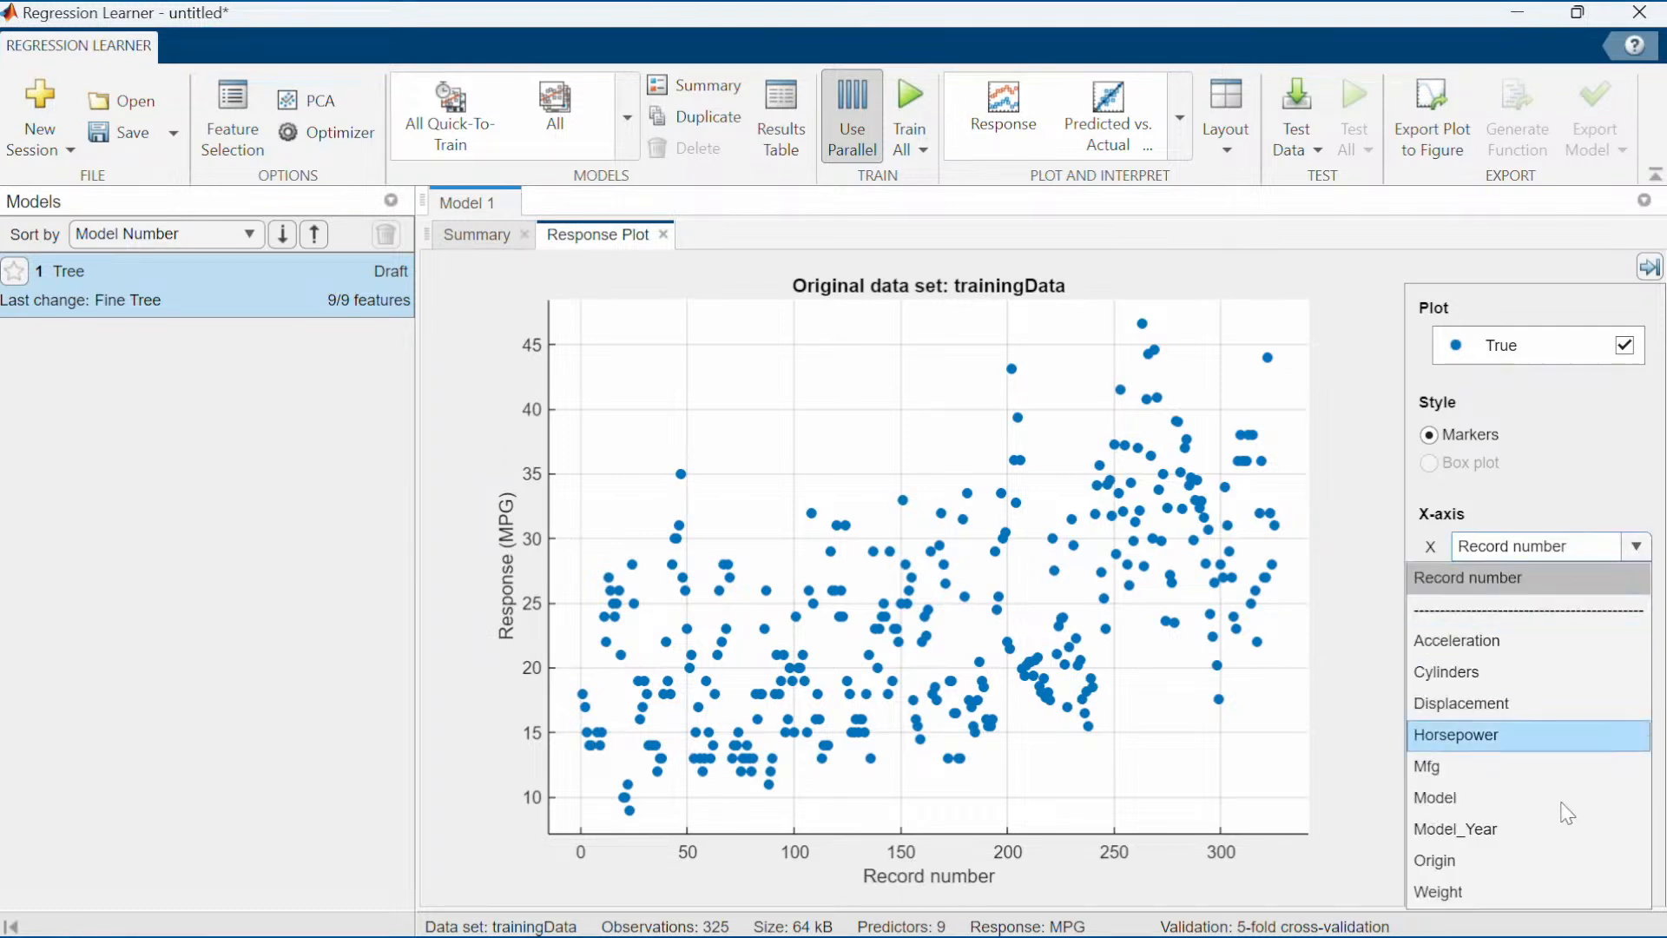
pyautogui.click(1522, 883)
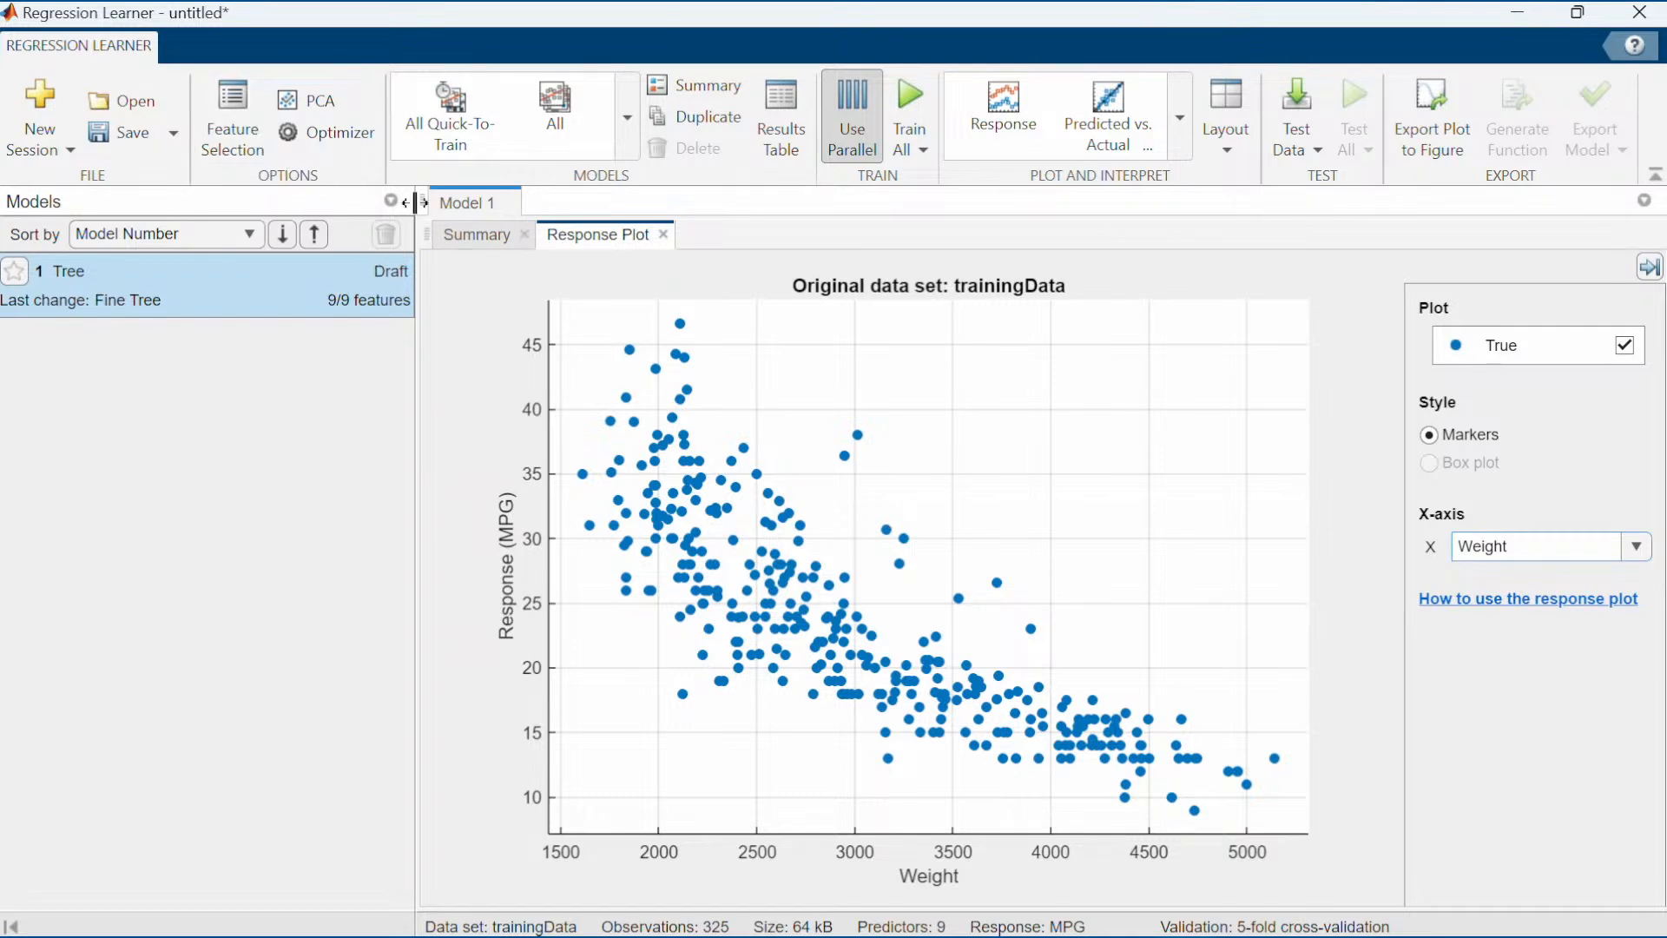
# Add the All Quick-To-Train model set and delete the draft Fine Tree model
pyautogui.click(626, 118)
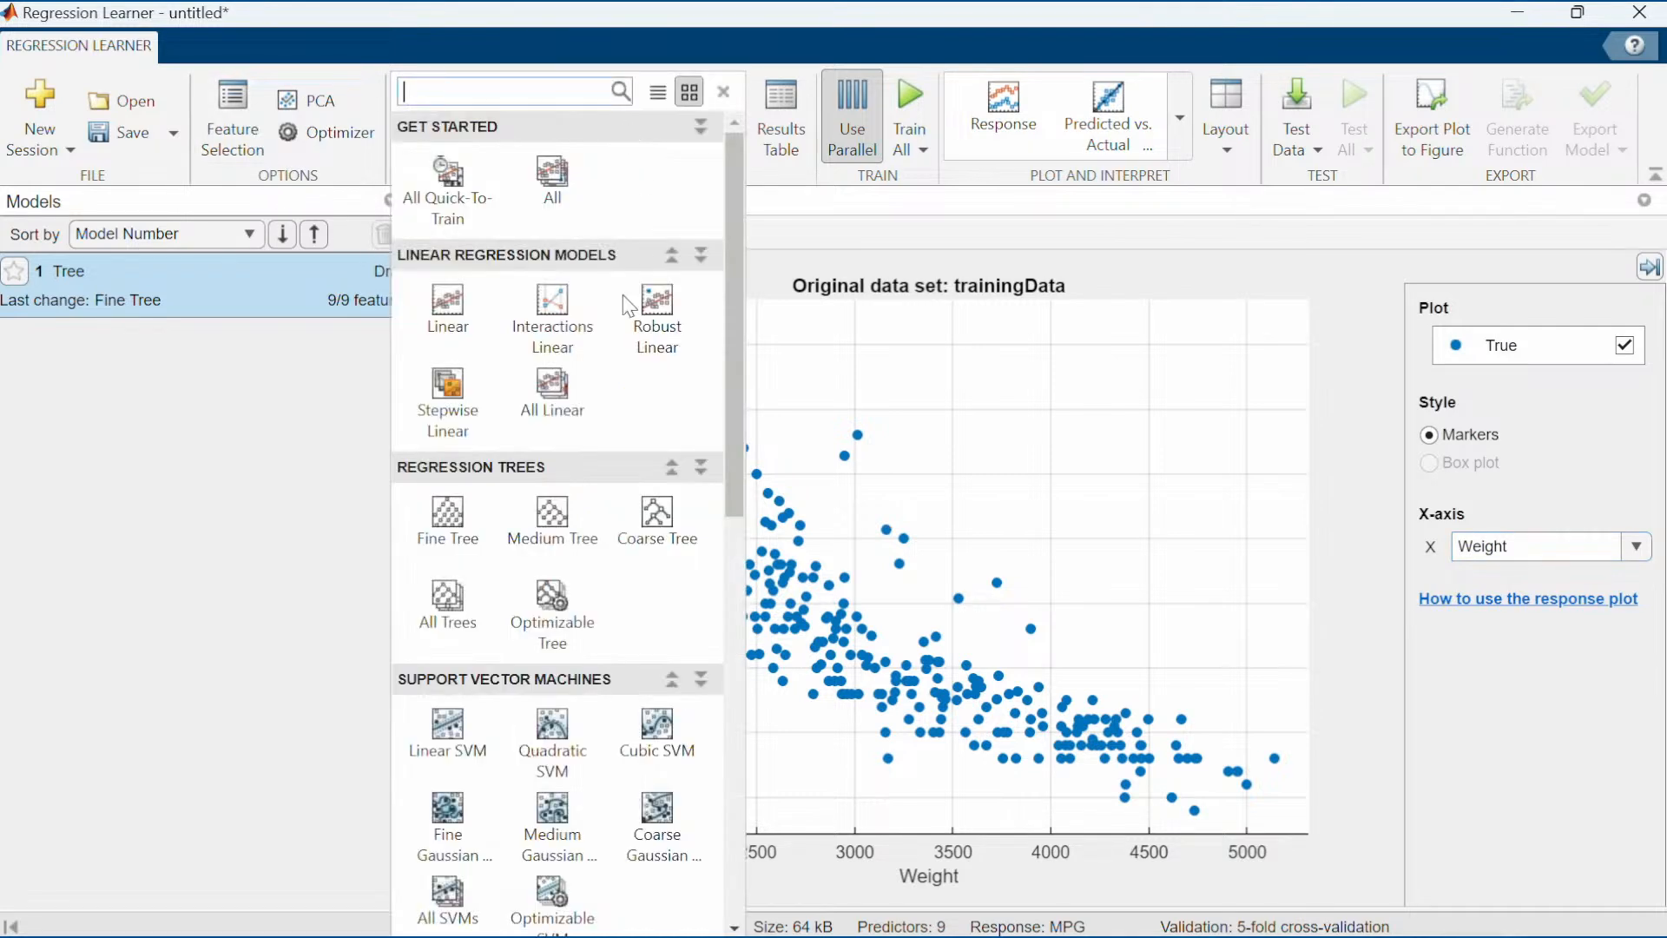
pyautogui.click(484, 224)
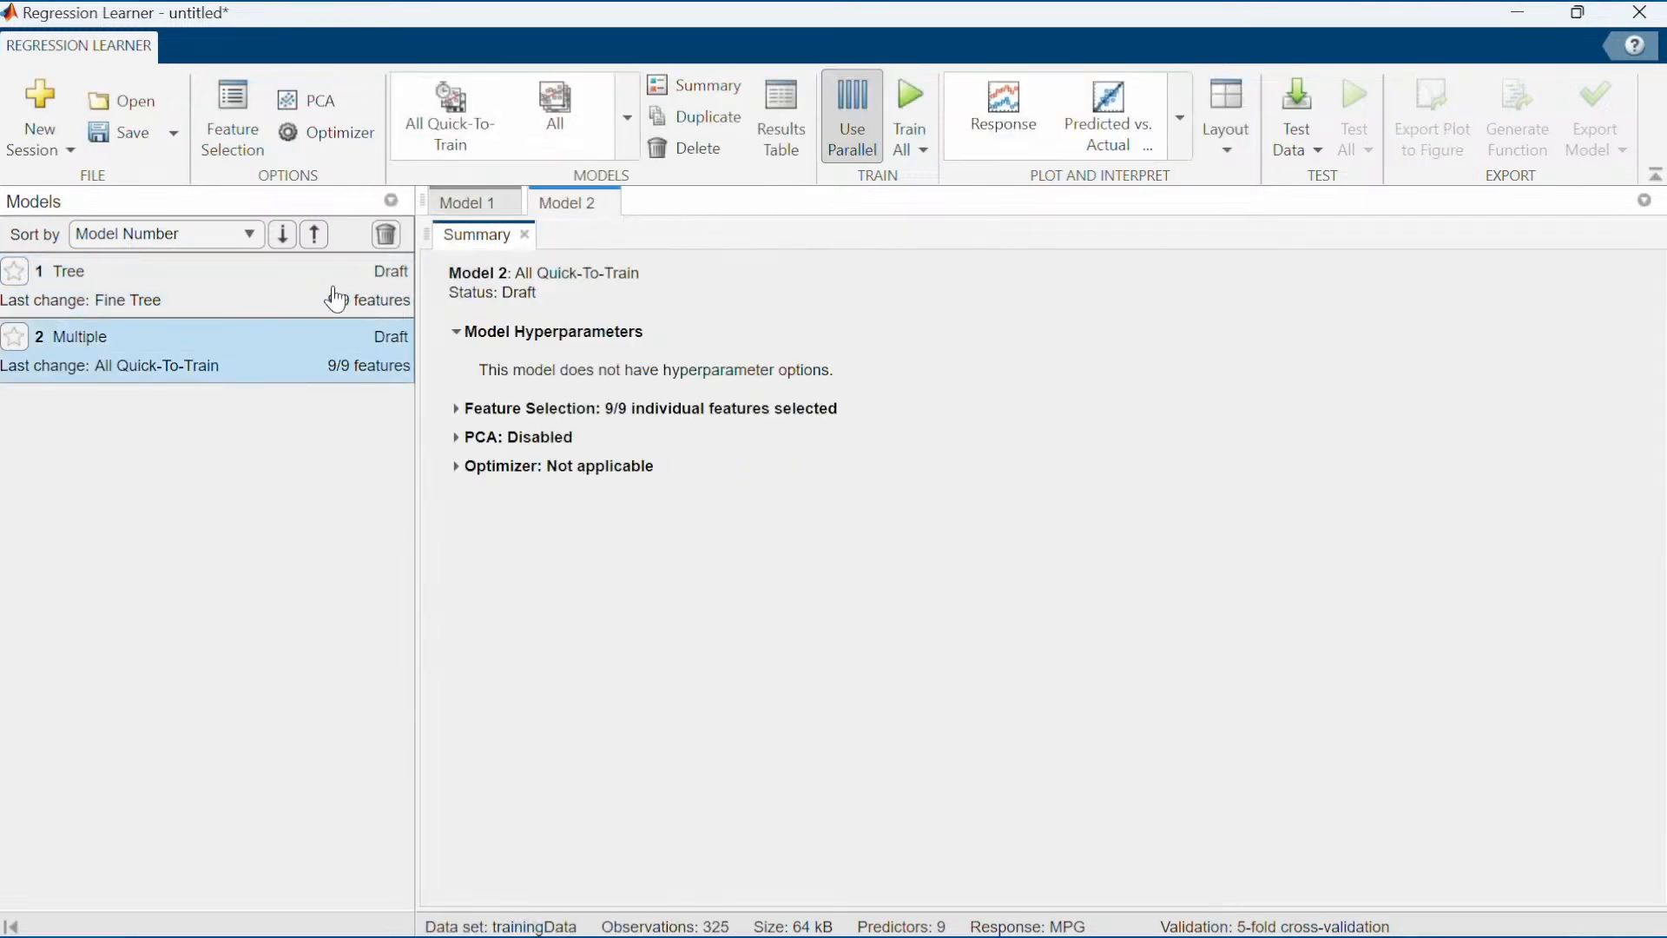
pyautogui.click(335, 300)
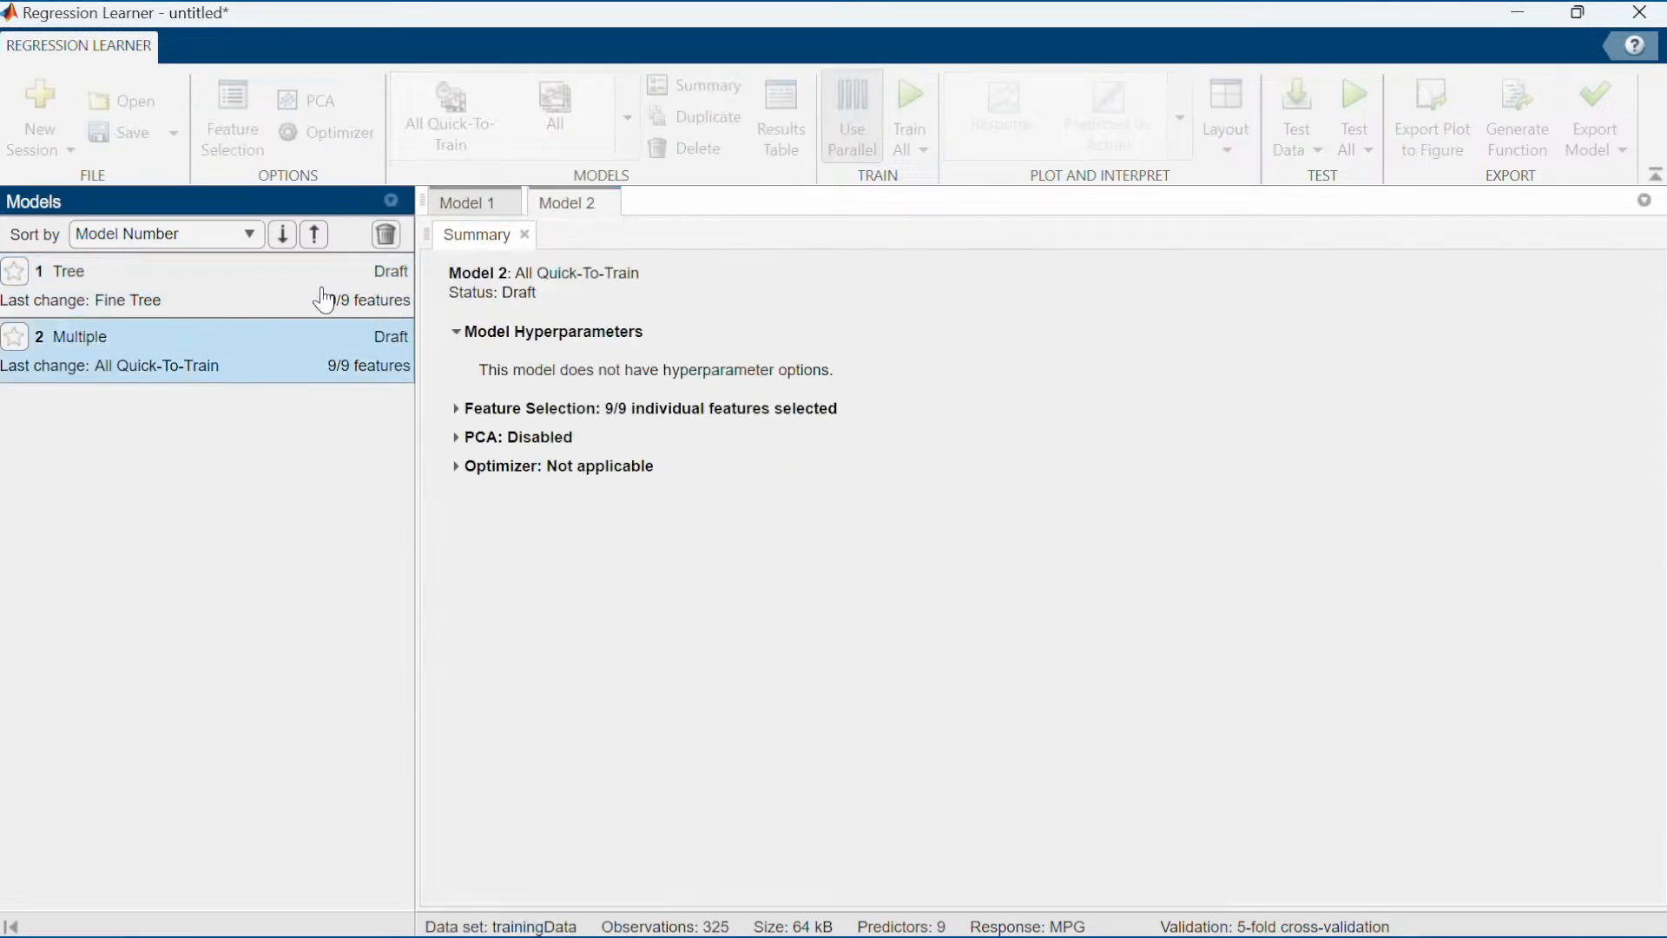
pyautogui.click(386, 235)
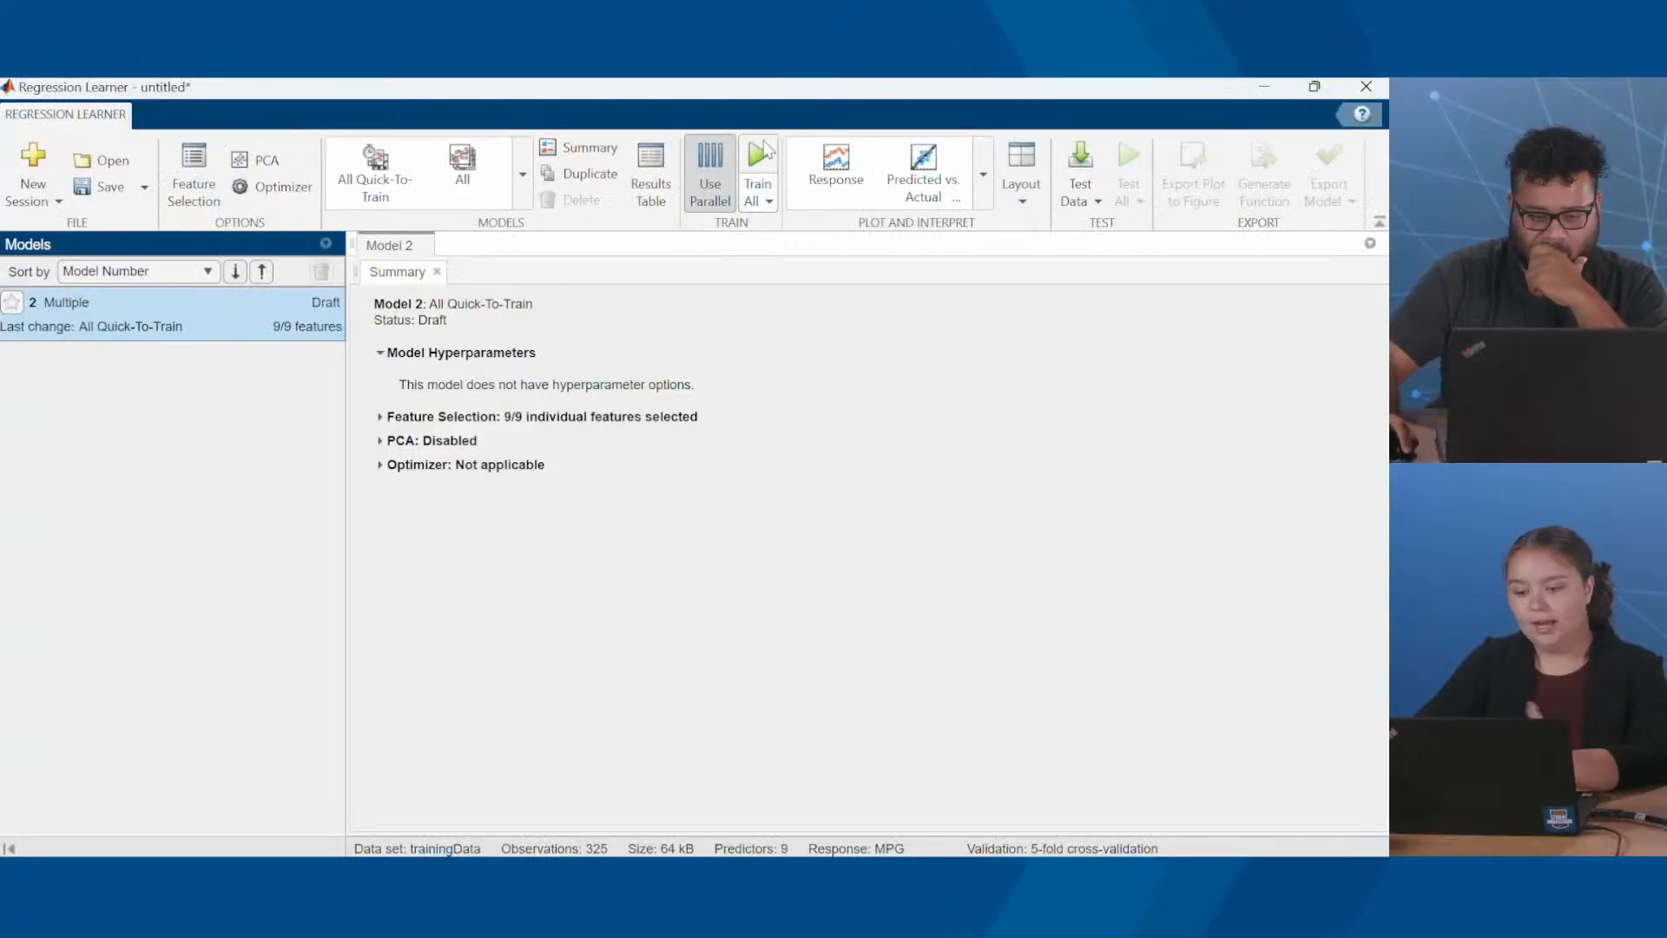
# Train all the quick-to-train models in parallel and show the errors on model 2.1's response plot
pyautogui.click(717, 196)
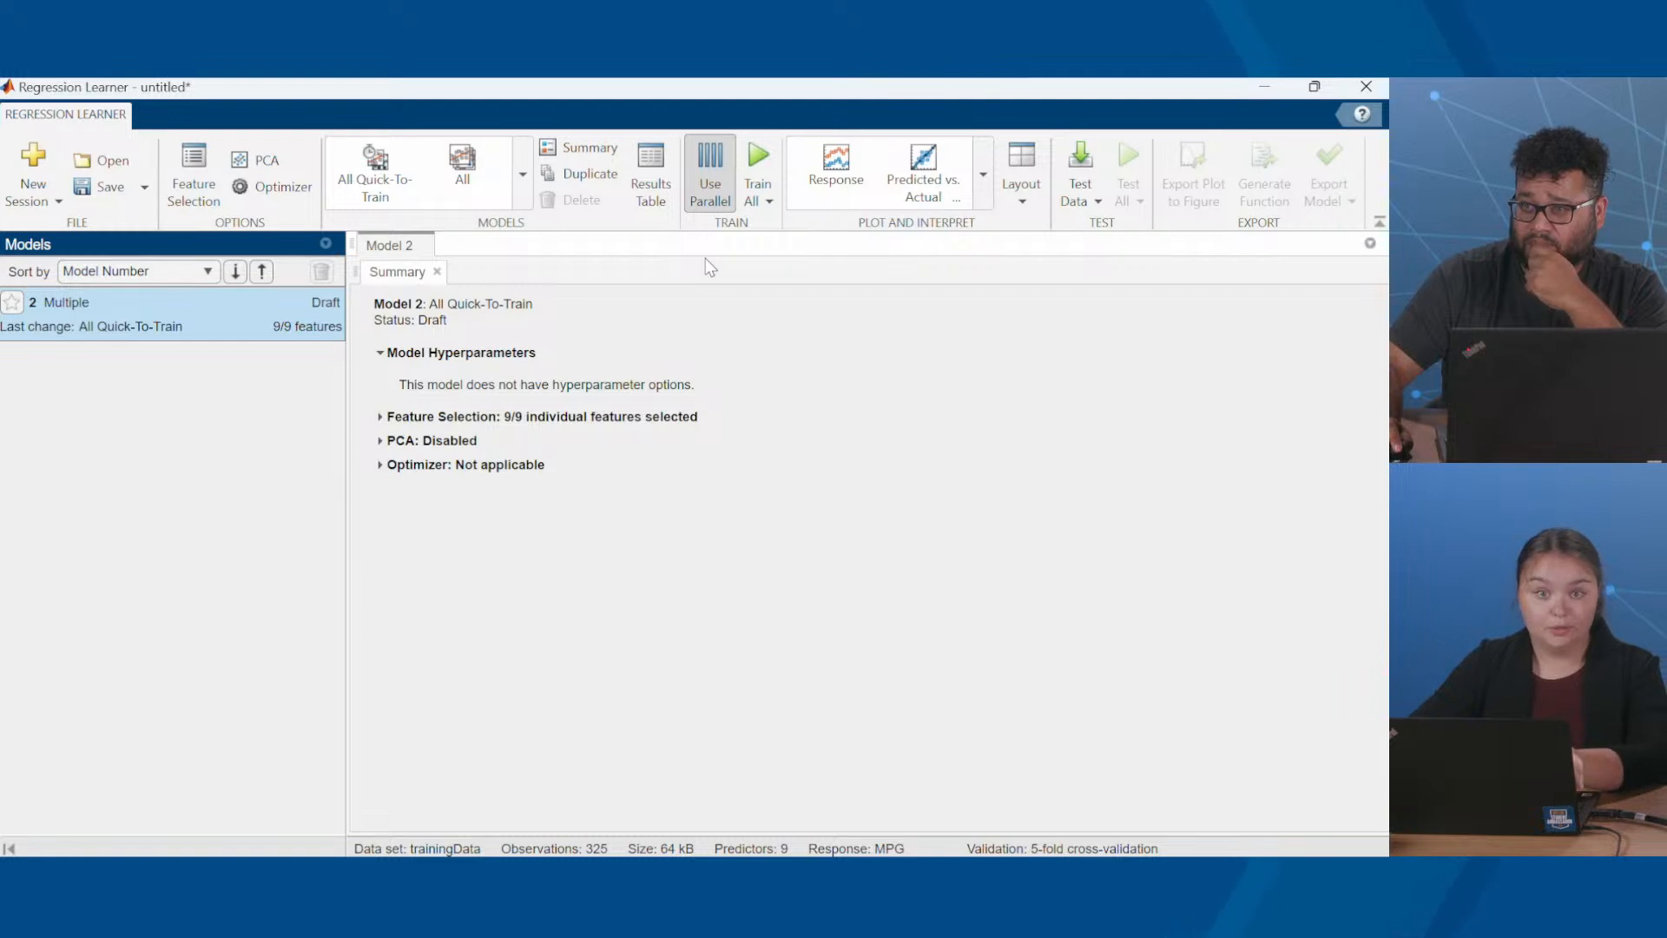
pyautogui.click(759, 167)
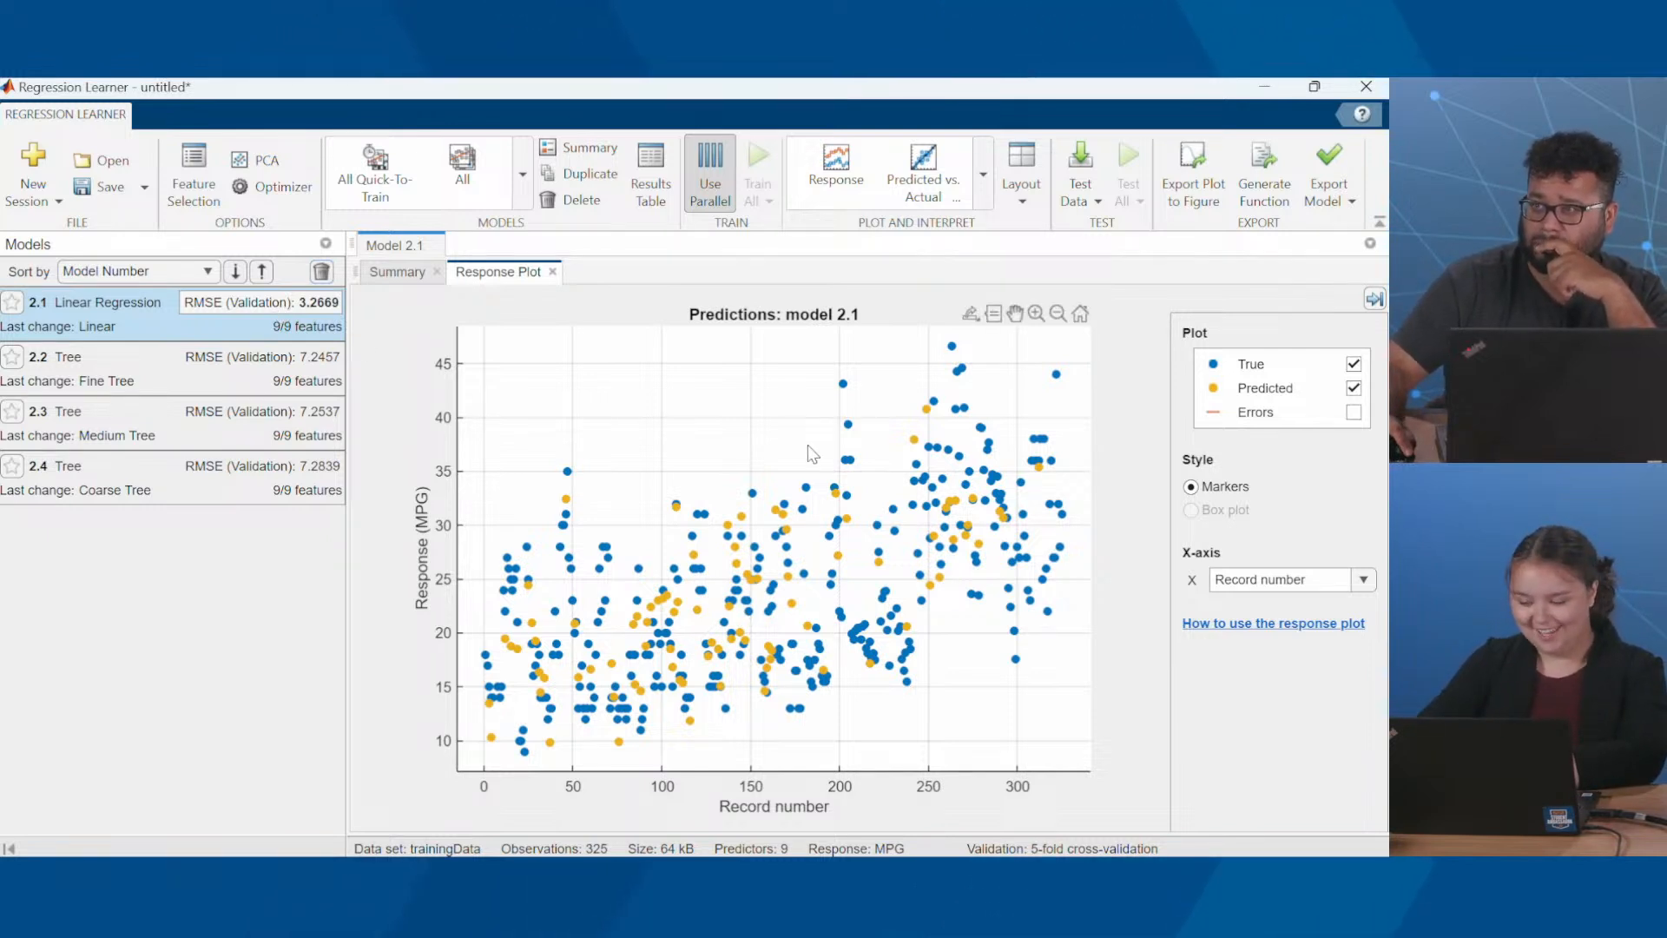
pyautogui.moveTo(792, 582)
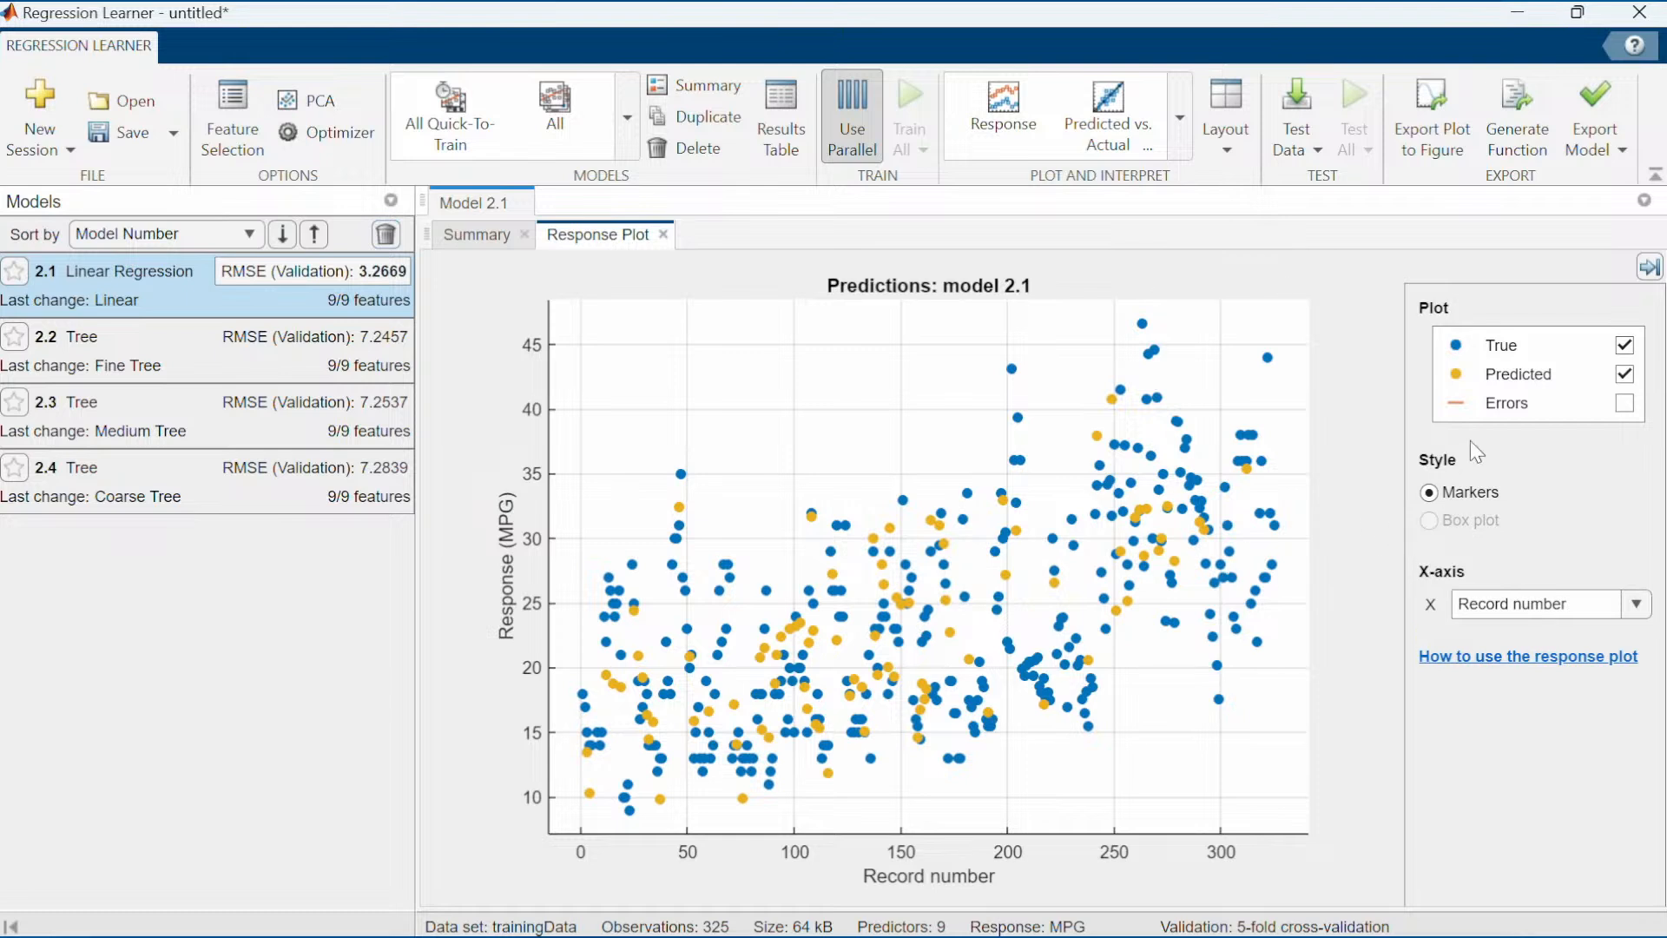
pyautogui.click(1625, 405)
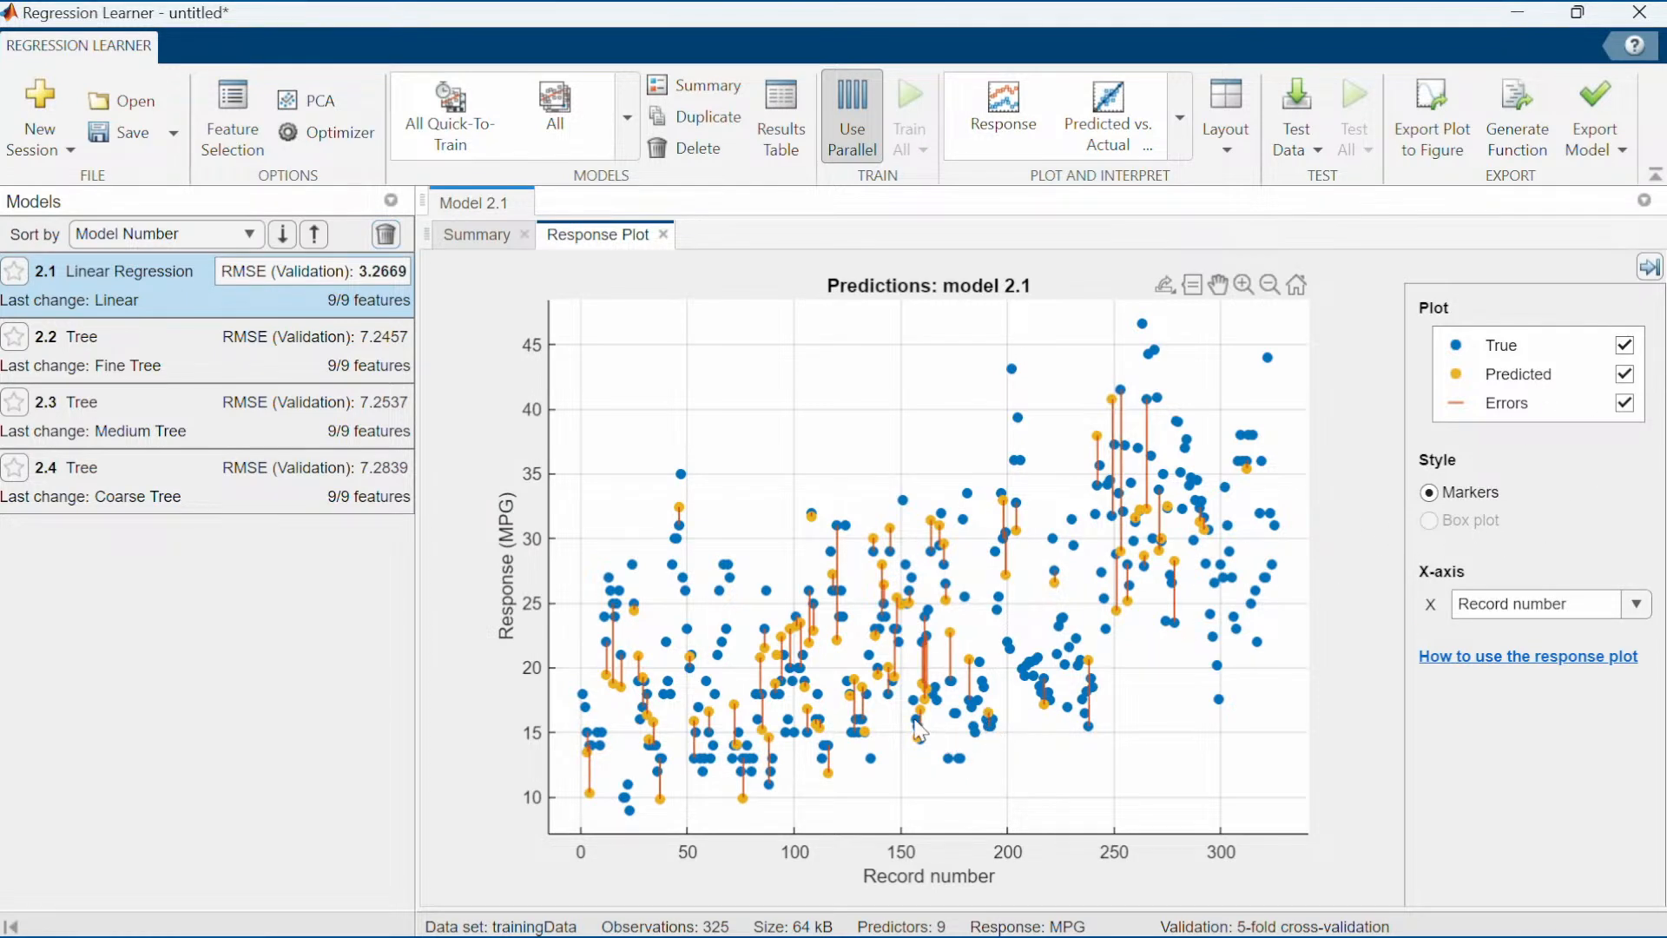
# Import testingData from the workspace as the test data set and test all trained models on it
pyautogui.moveTo(916, 720)
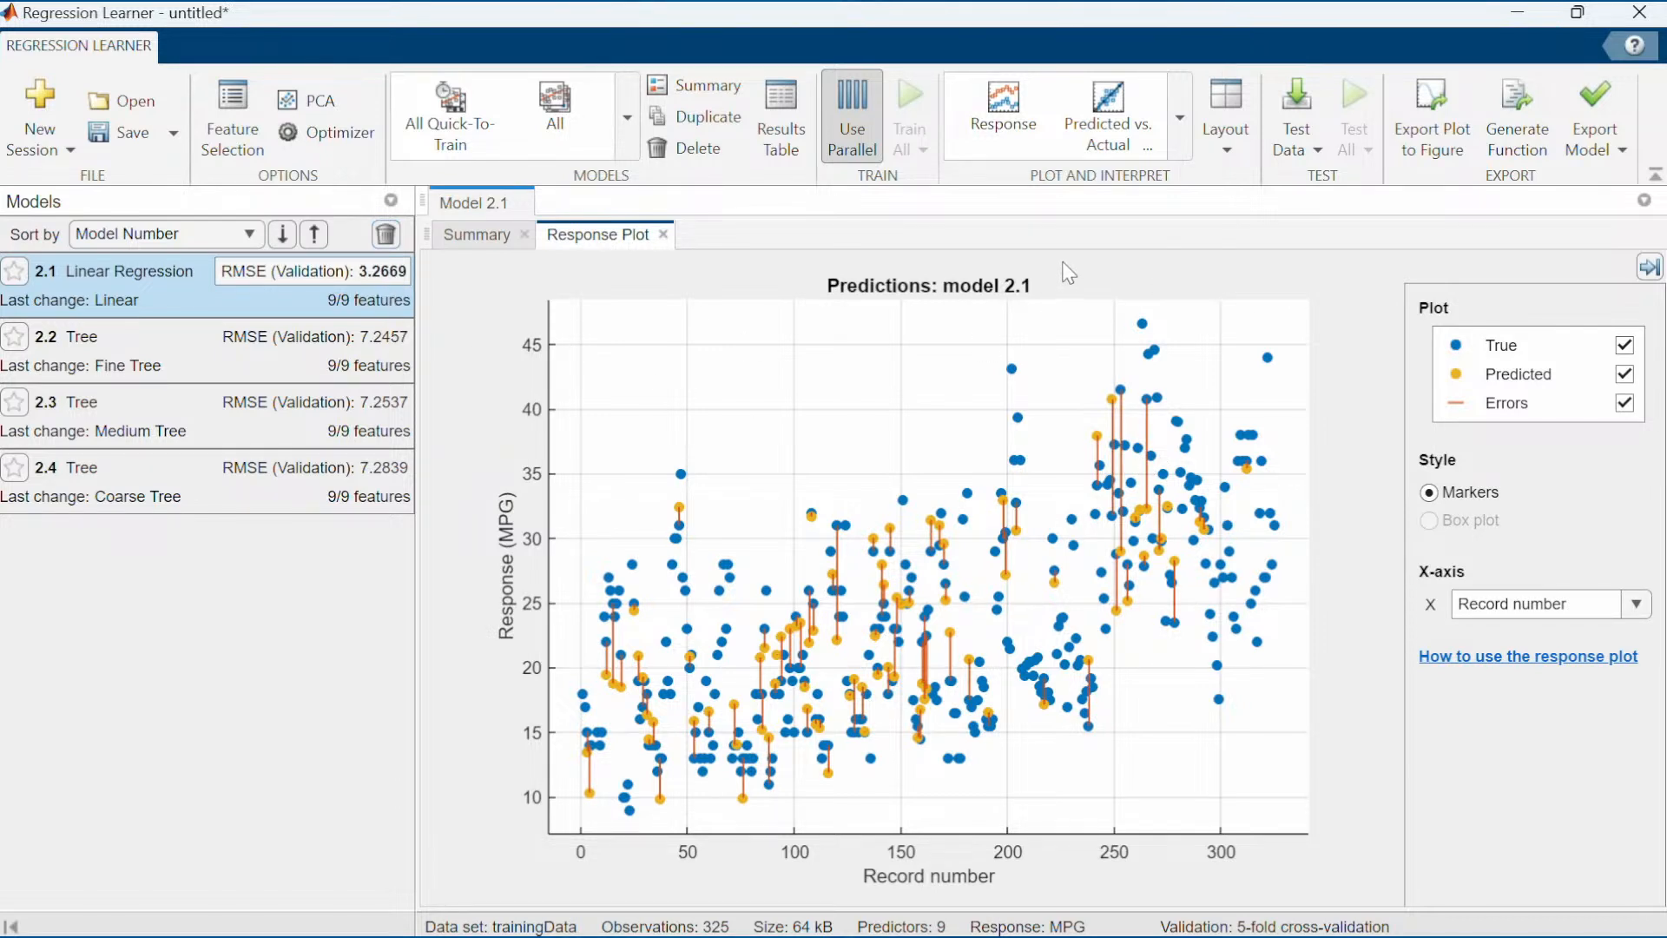
pyautogui.click(1309, 153)
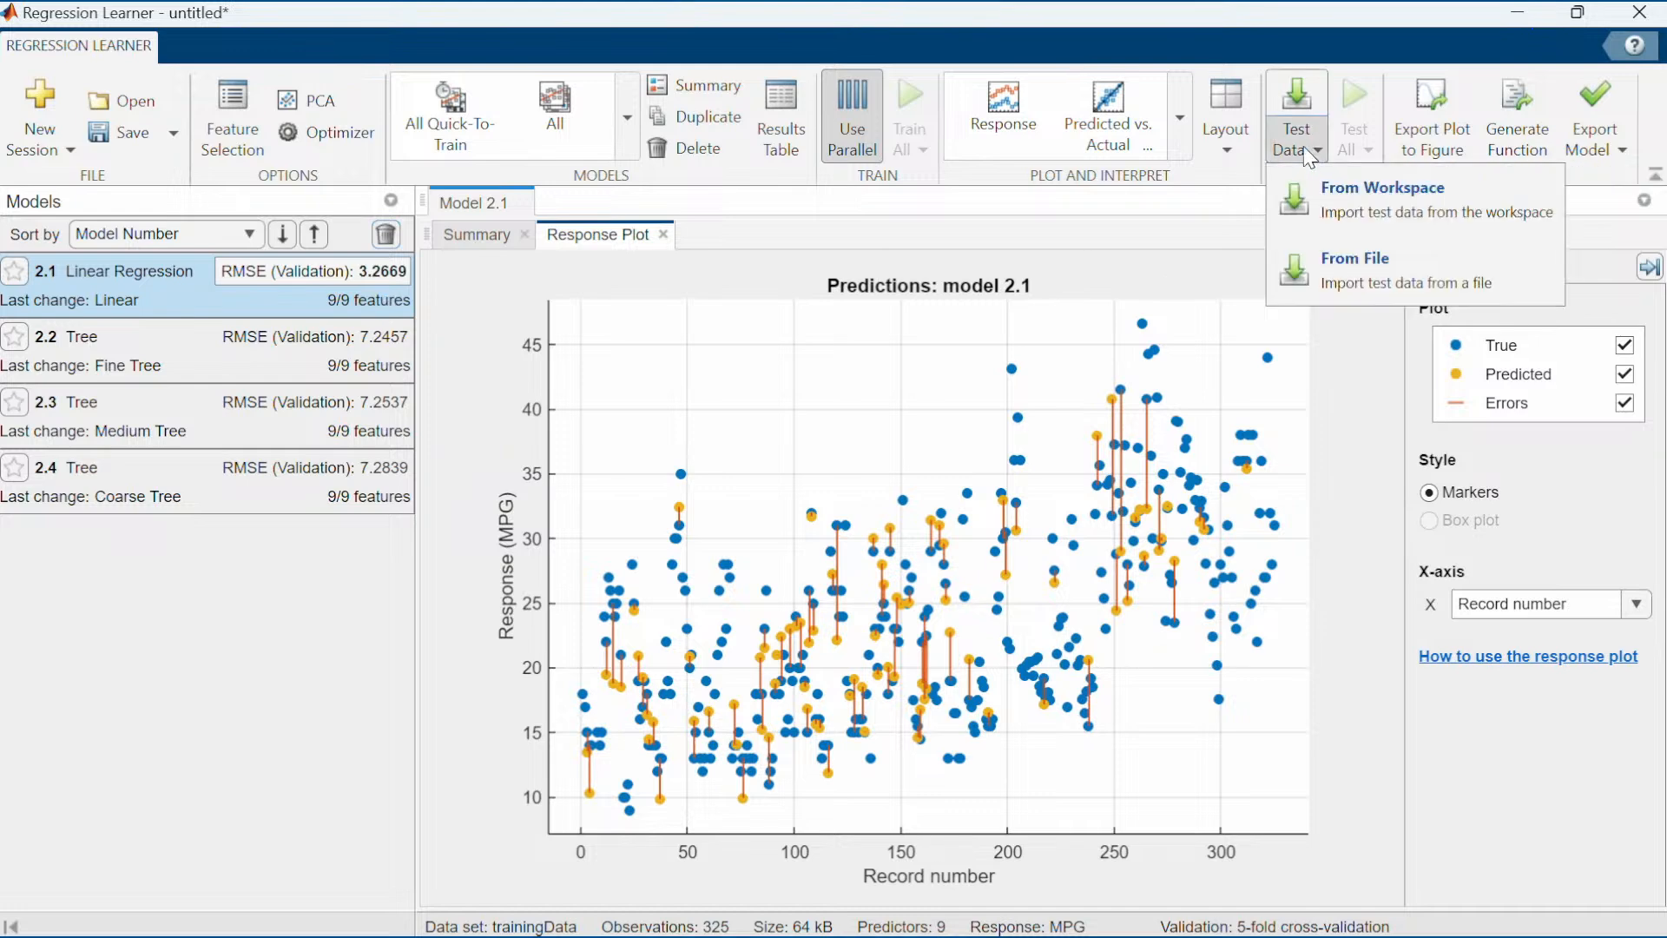
pyautogui.click(1309, 213)
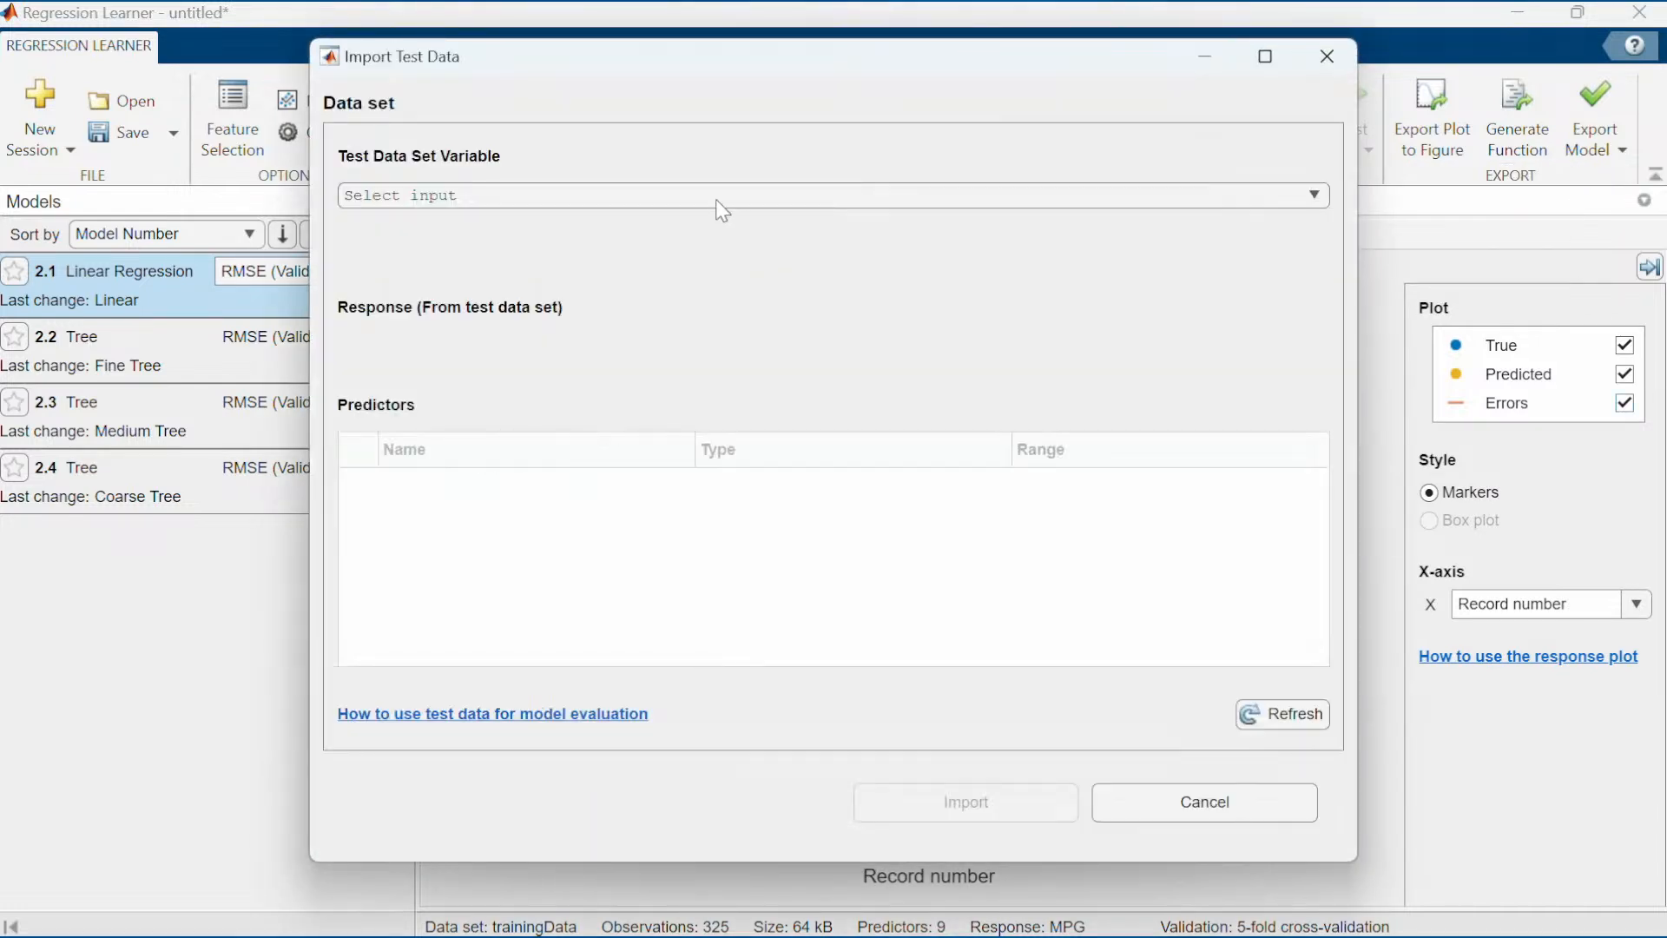
pyautogui.click(717, 198)
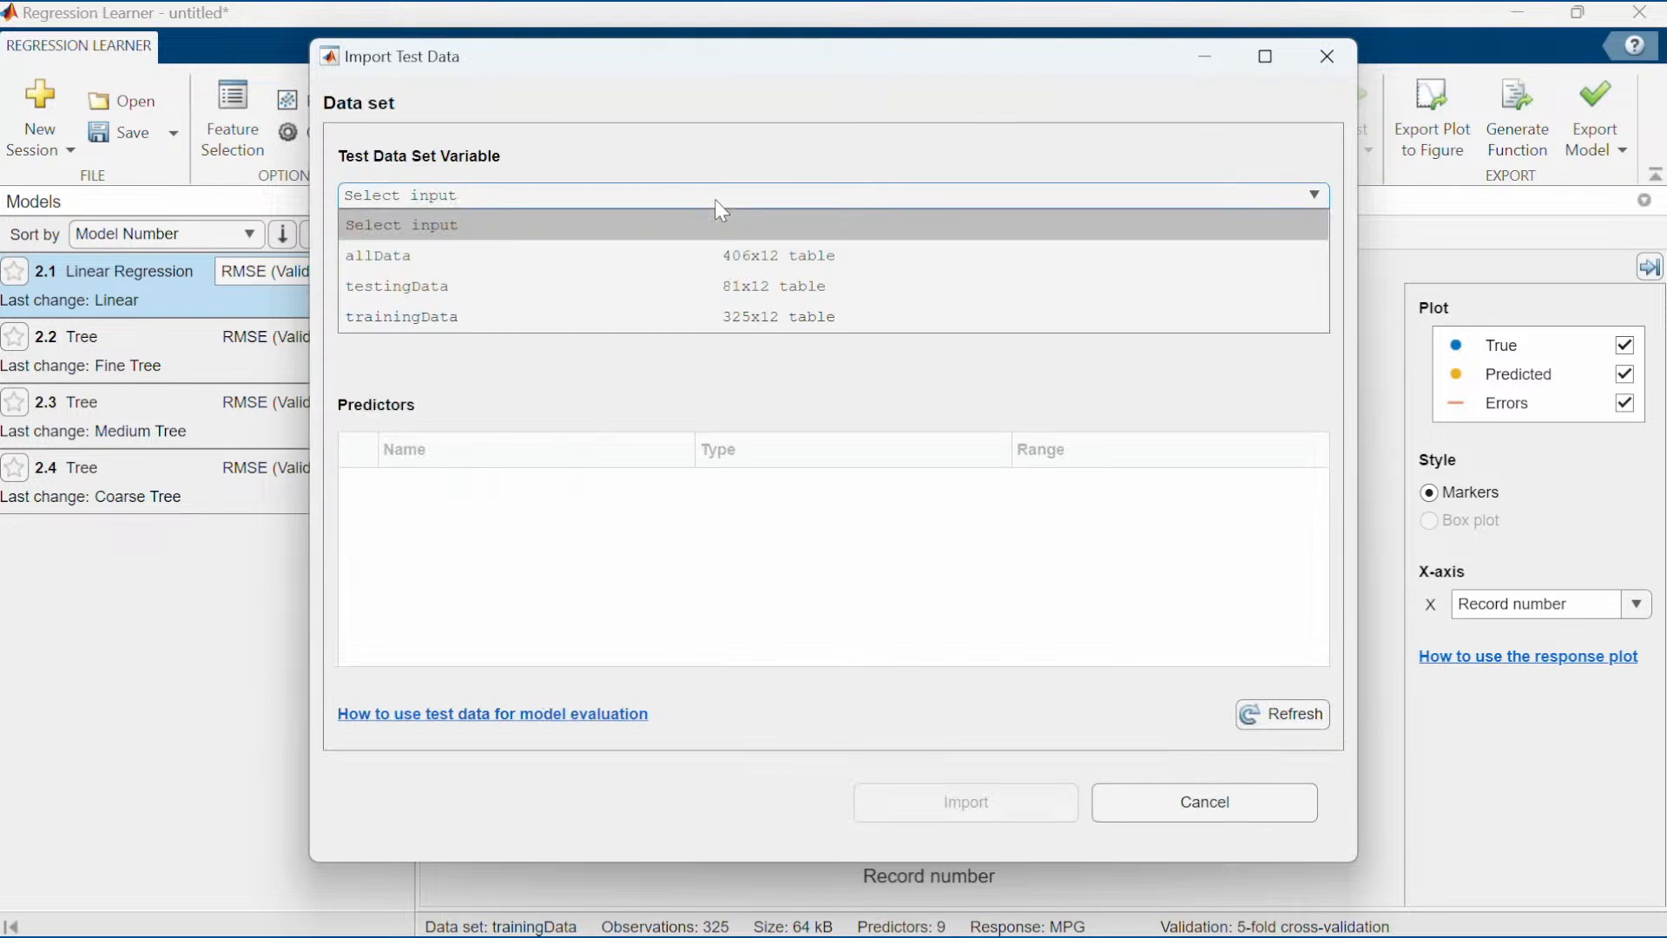
pyautogui.click(539, 293)
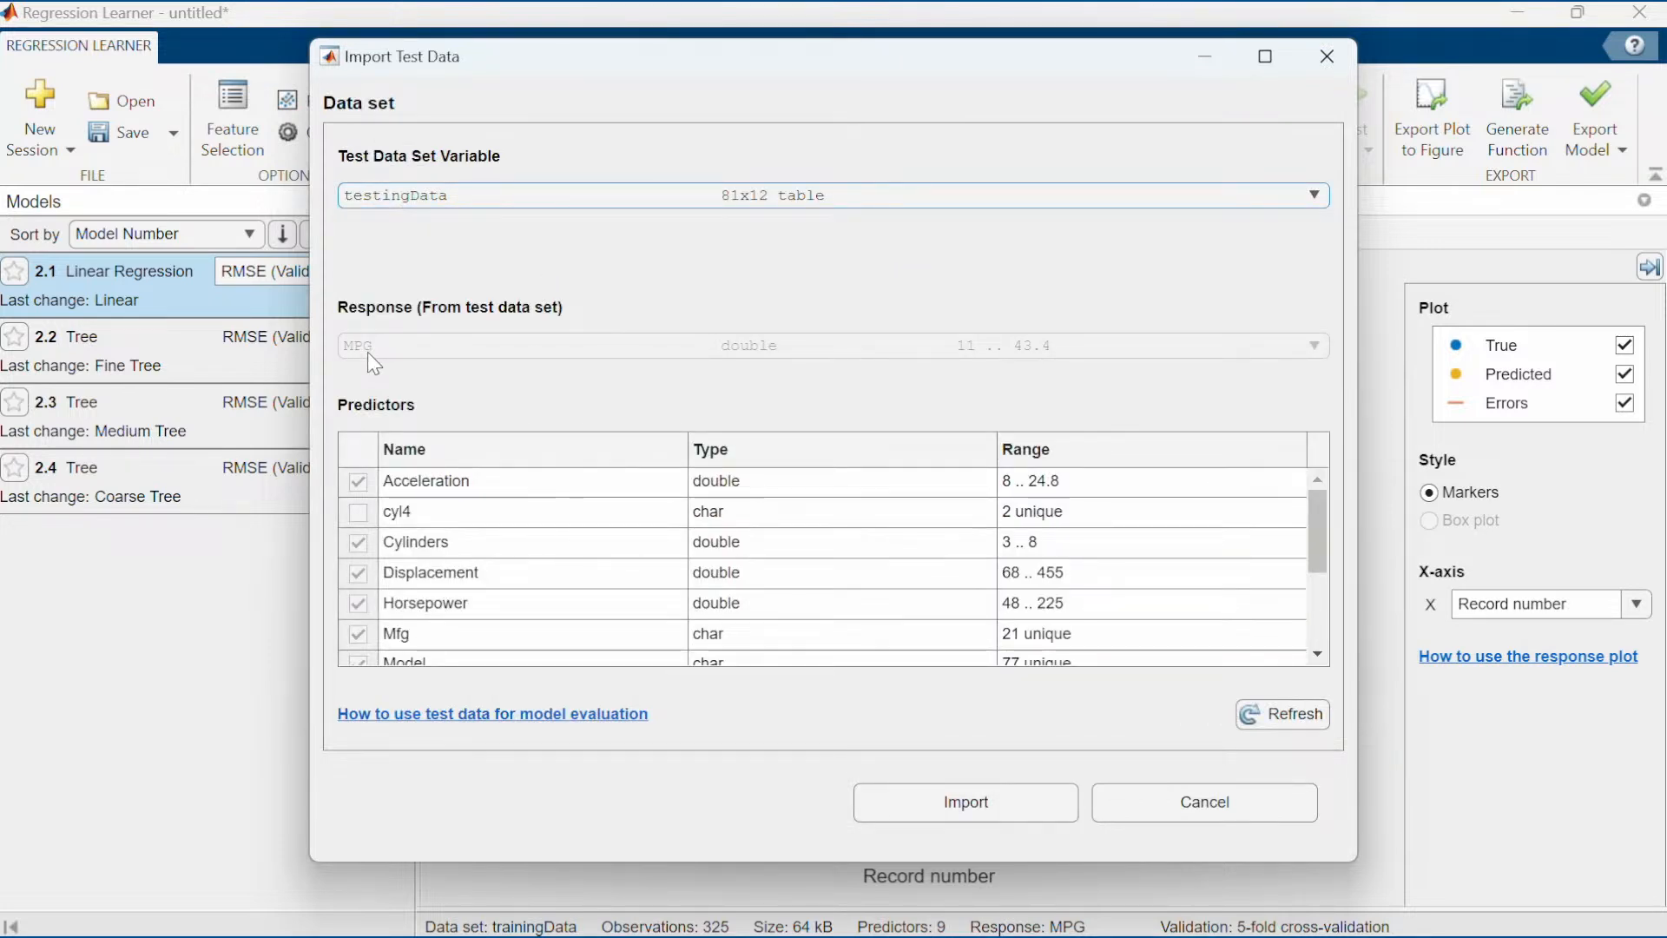
pyautogui.click(1021, 813)
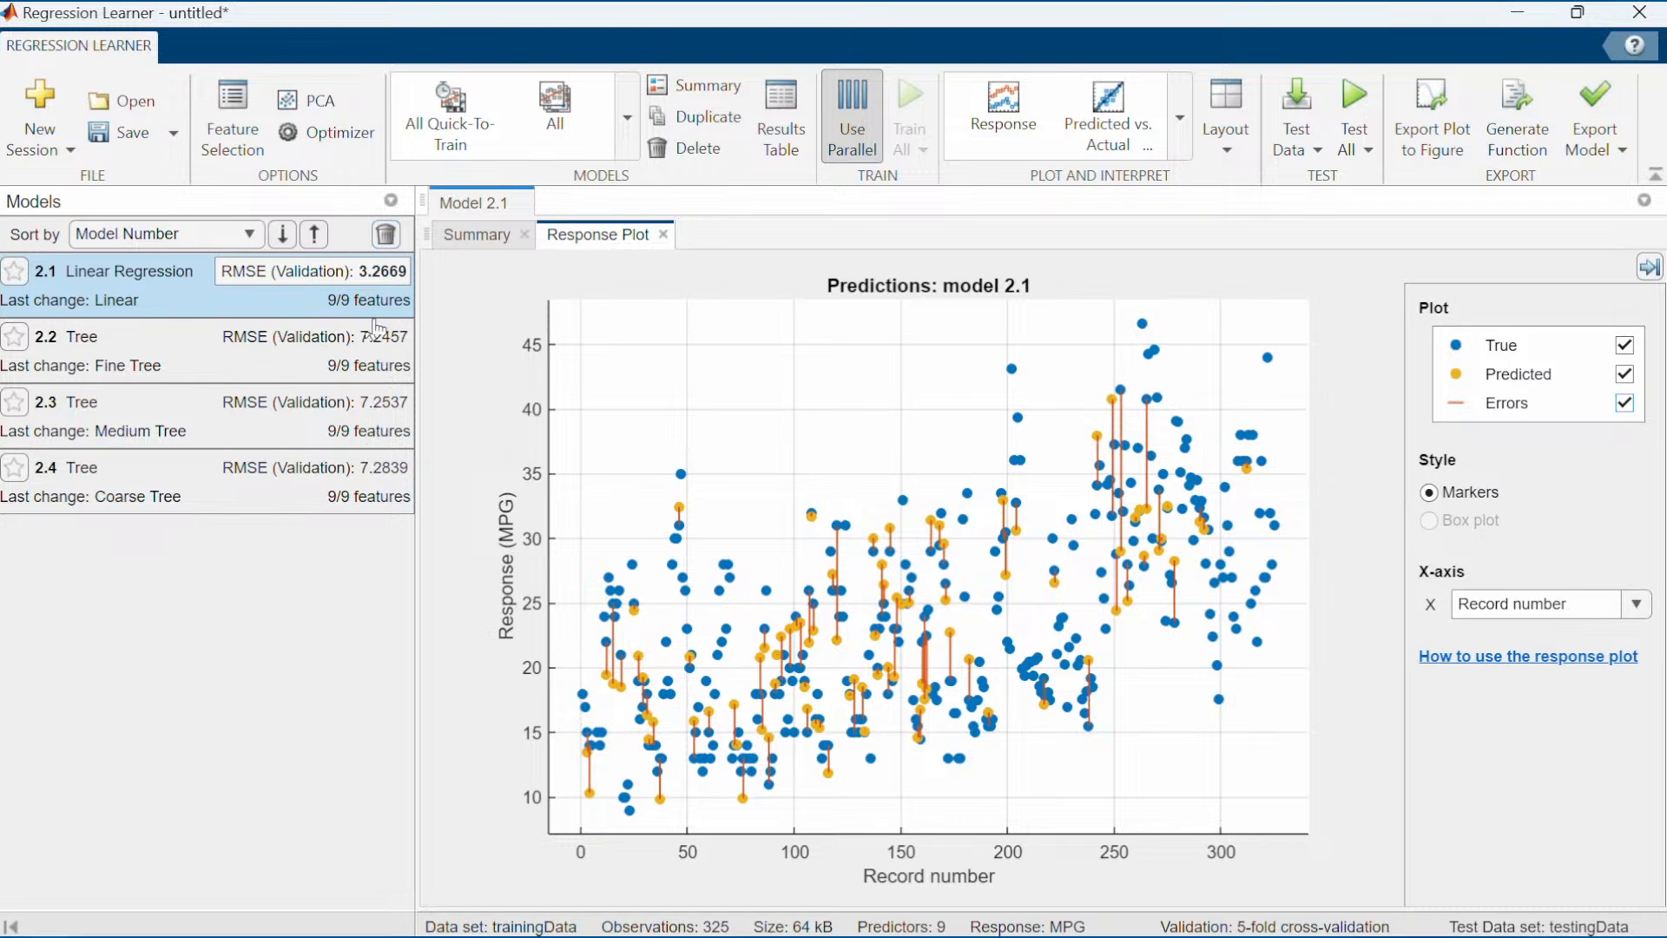
pyautogui.click(1355, 95)
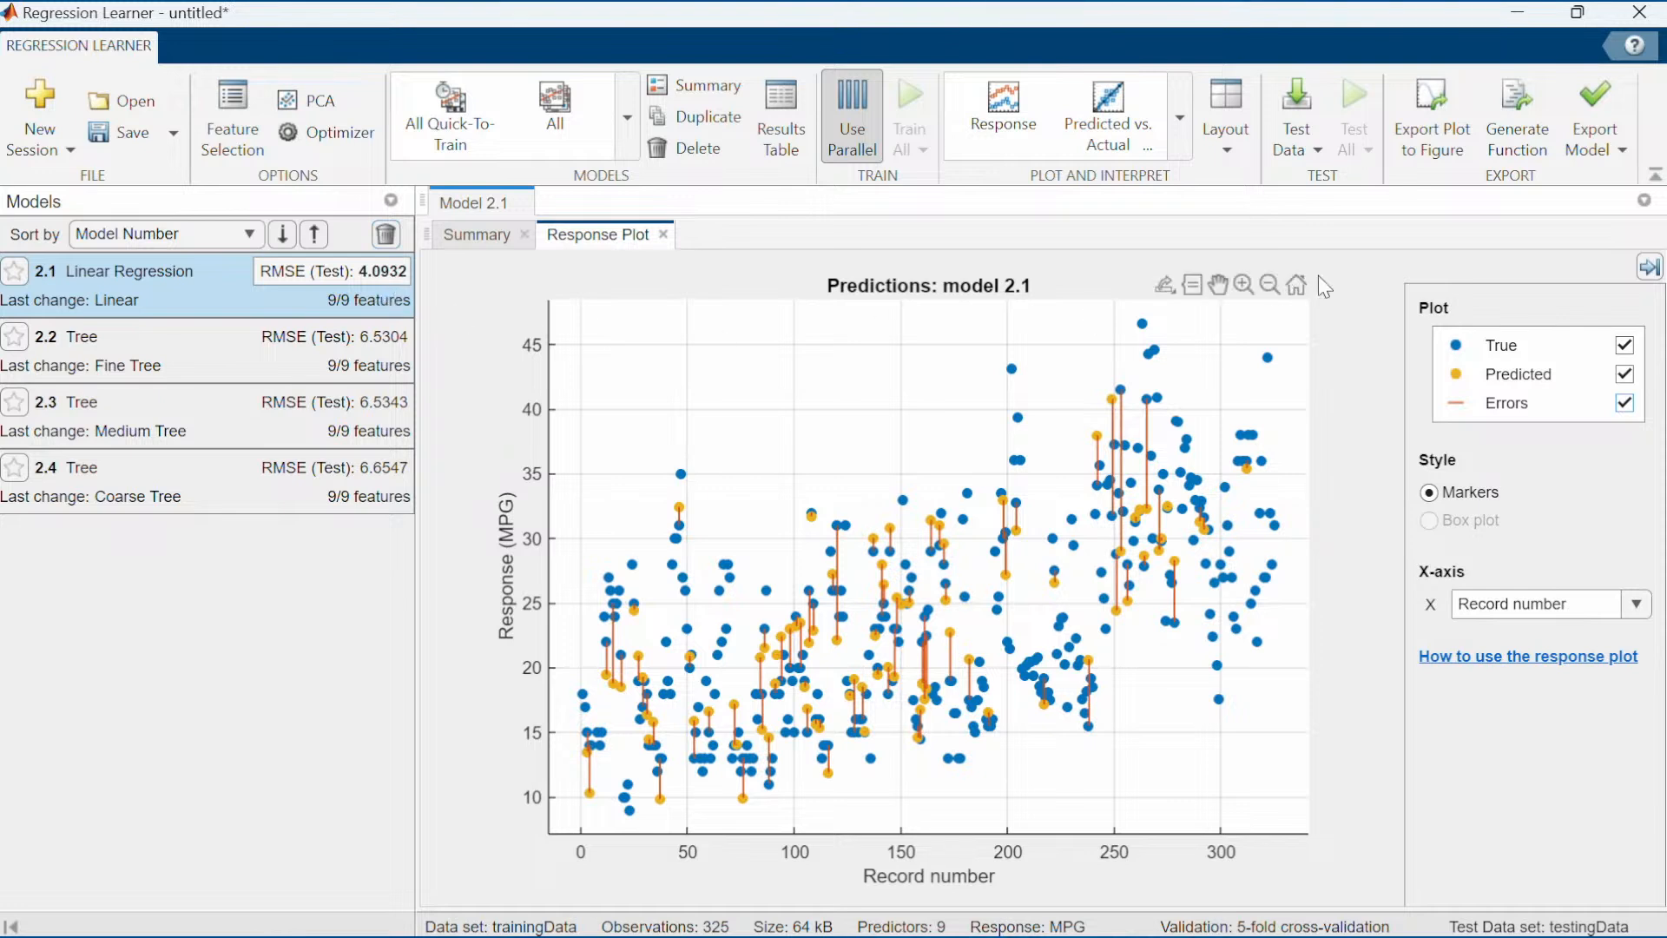
# Export the linear regression model 2.1 to the workspace as trainedModel, including its training data
pyautogui.click(1593, 139)
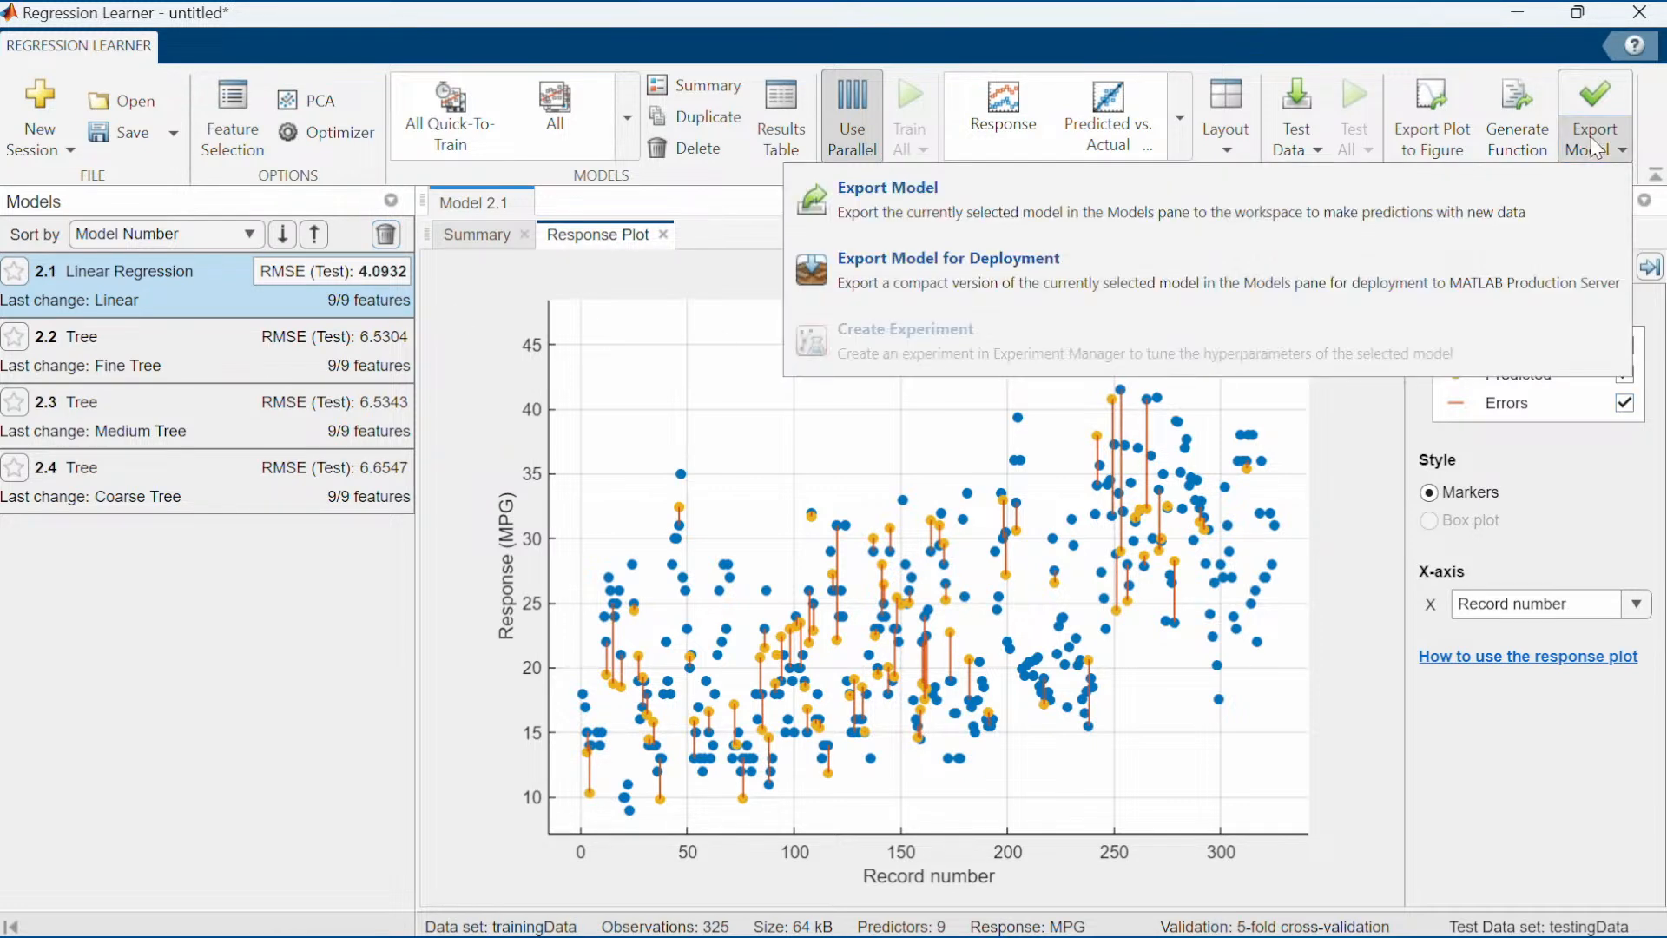
pyautogui.click(1331, 217)
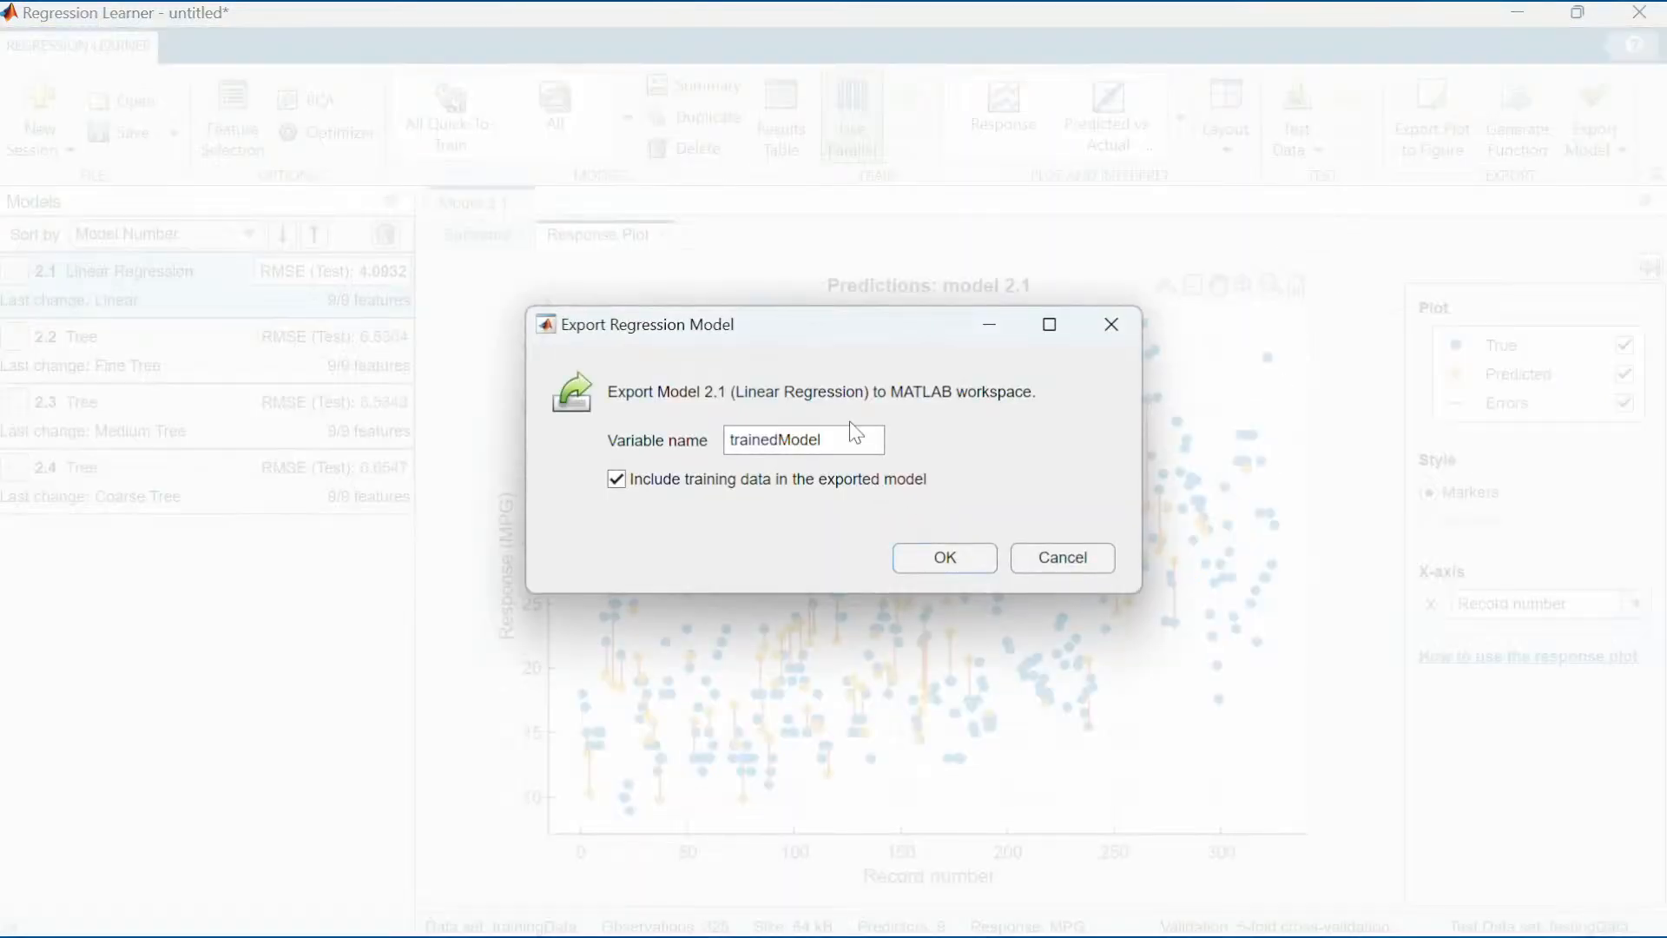
pyautogui.click(960, 566)
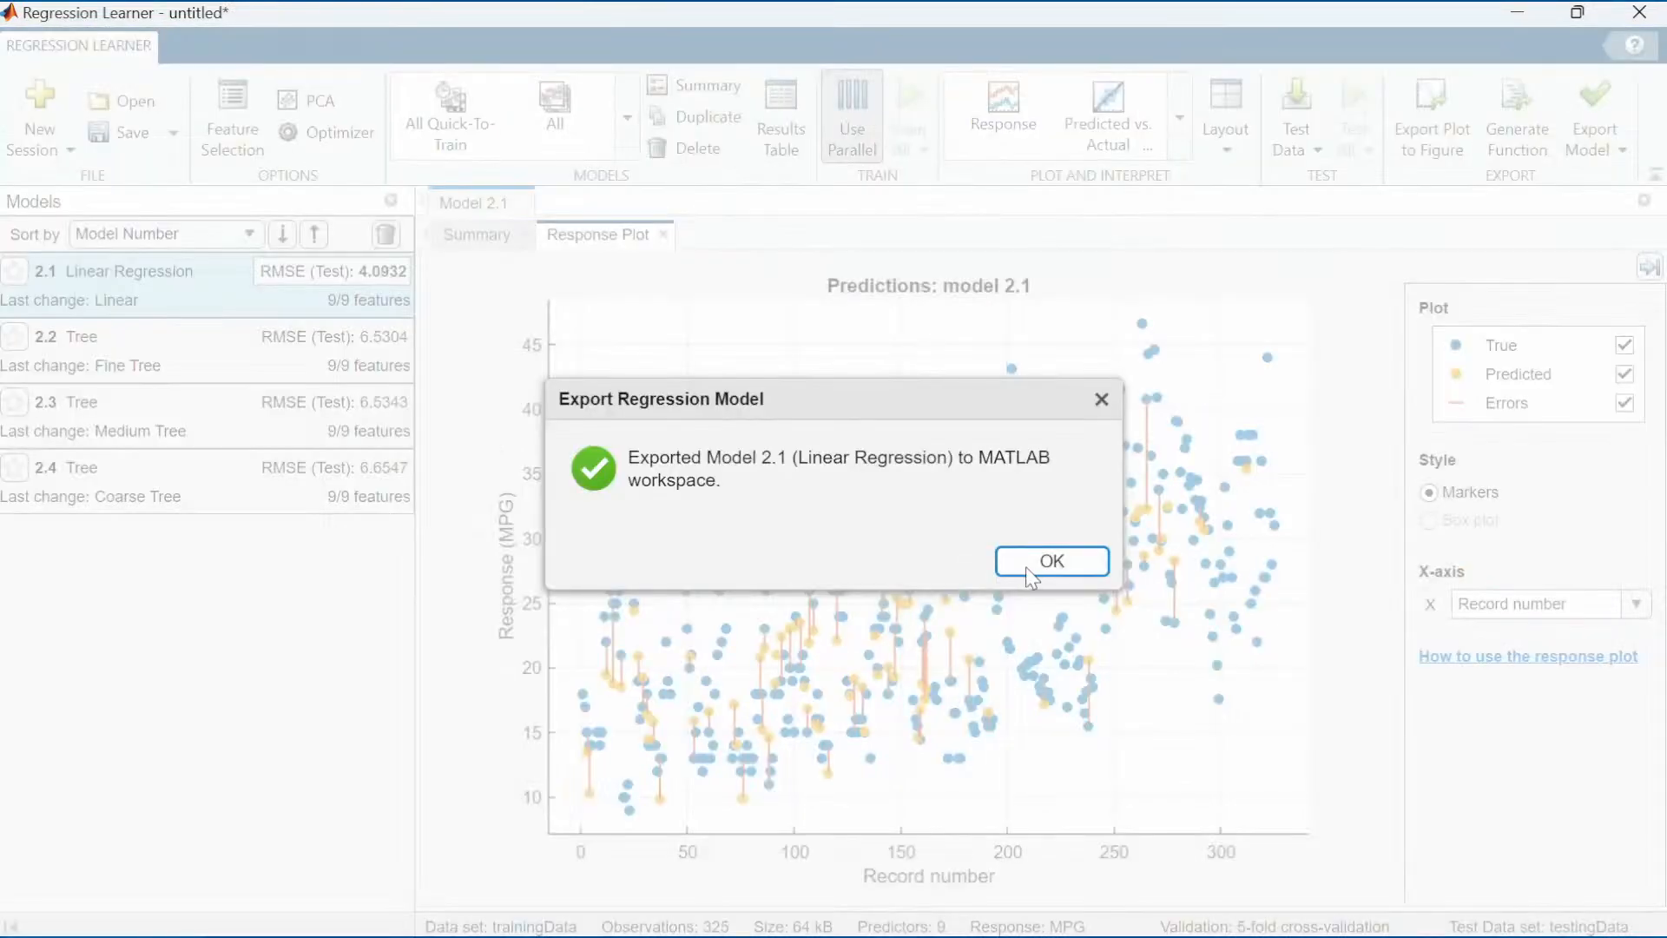
pyautogui.click(1024, 563)
# Return to the MATLAB desktop, enlarge the workspace area and locate the trainedModel variable
pyautogui.click(1529, 16)
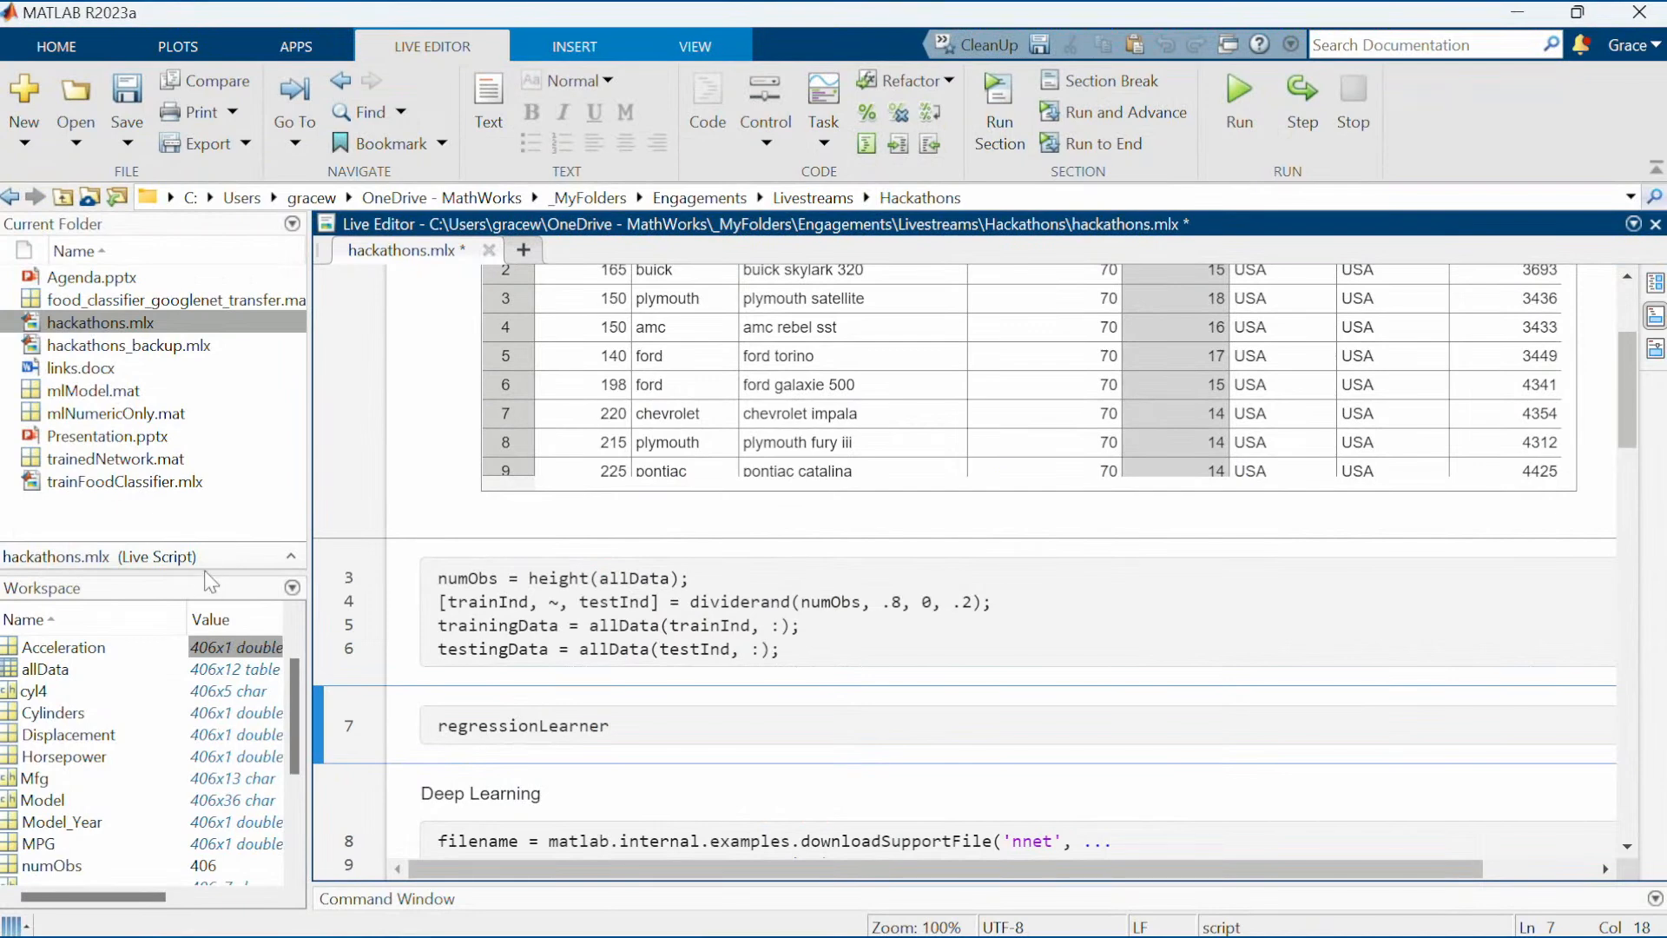
pyautogui.moveTo(198, 570); pyautogui.dragTo(198, 481)
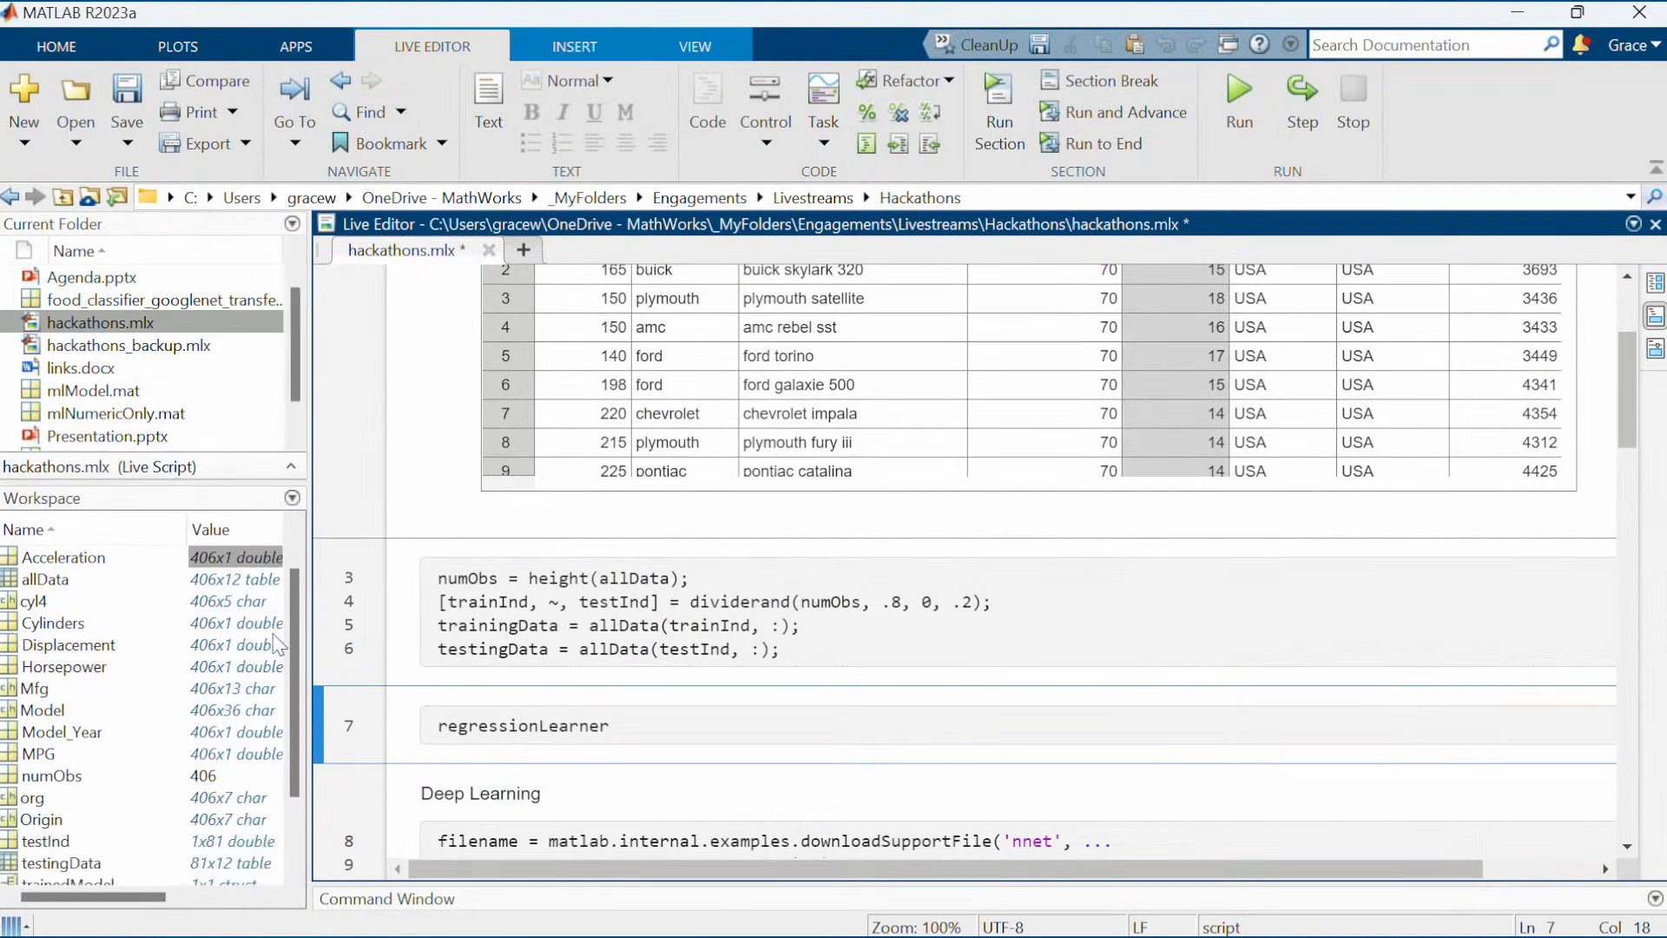
pyautogui.moveTo(307, 658); pyautogui.dragTo(378, 659)
pyautogui.scroll(-1, 198, 695)
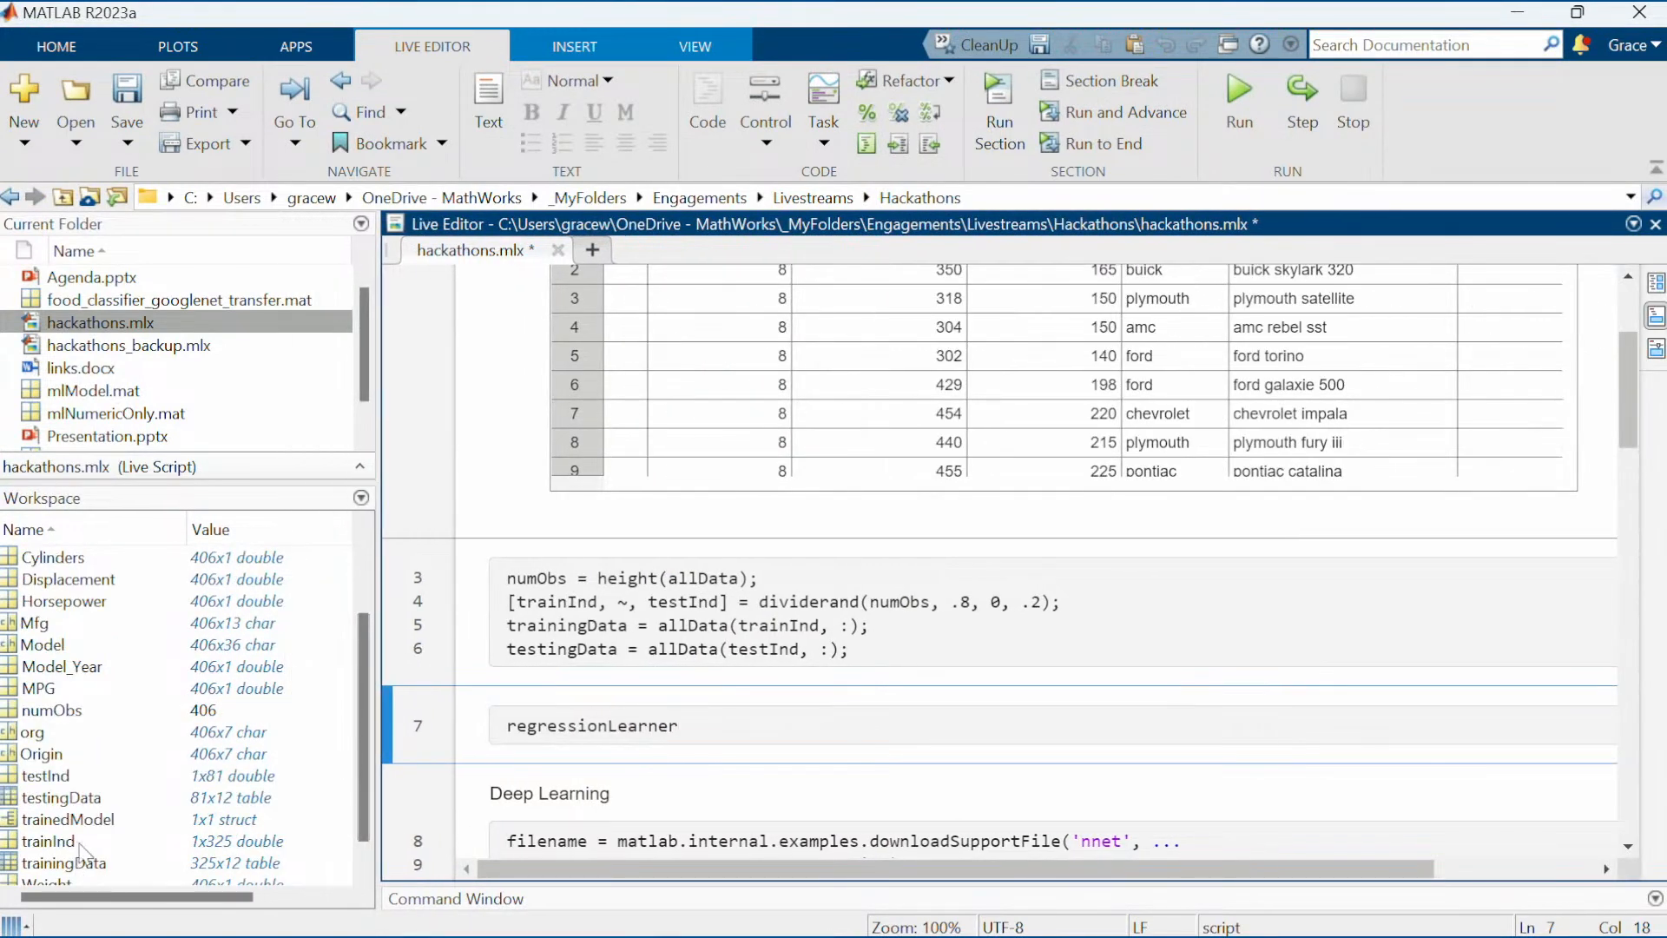
pyautogui.click(68, 819)
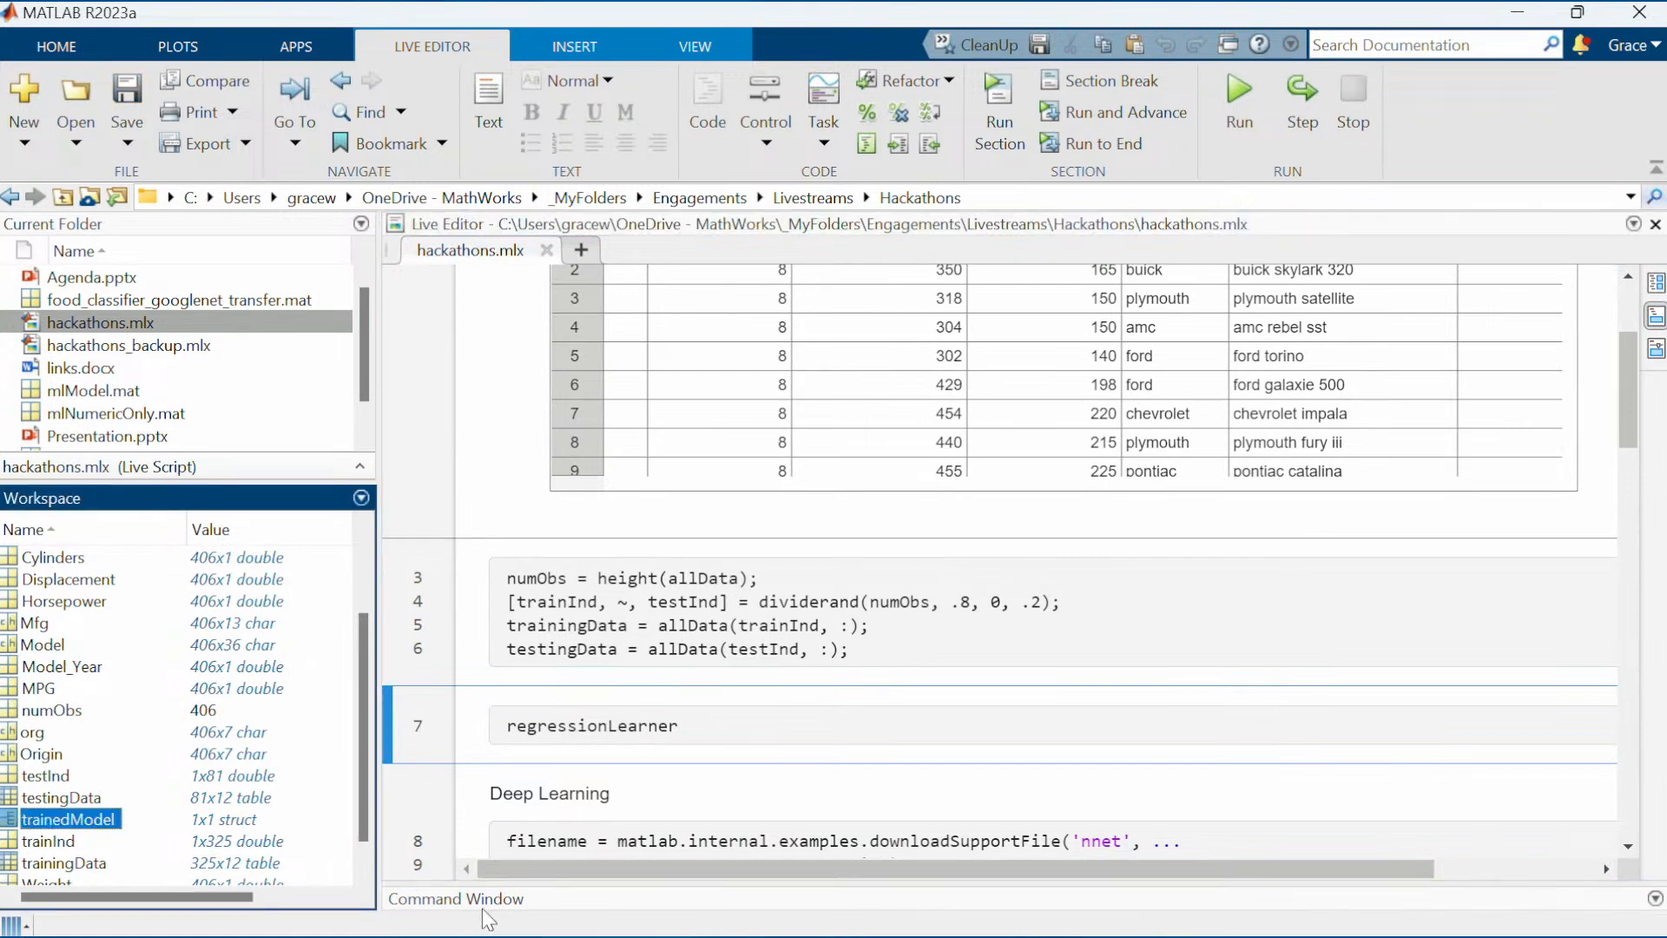
# Reveal the Command Window output and examine the yfit = trainedModel.predictFcn(T) prediction command
pyautogui.moveTo(478, 883); pyautogui.dragTo(538, 620)
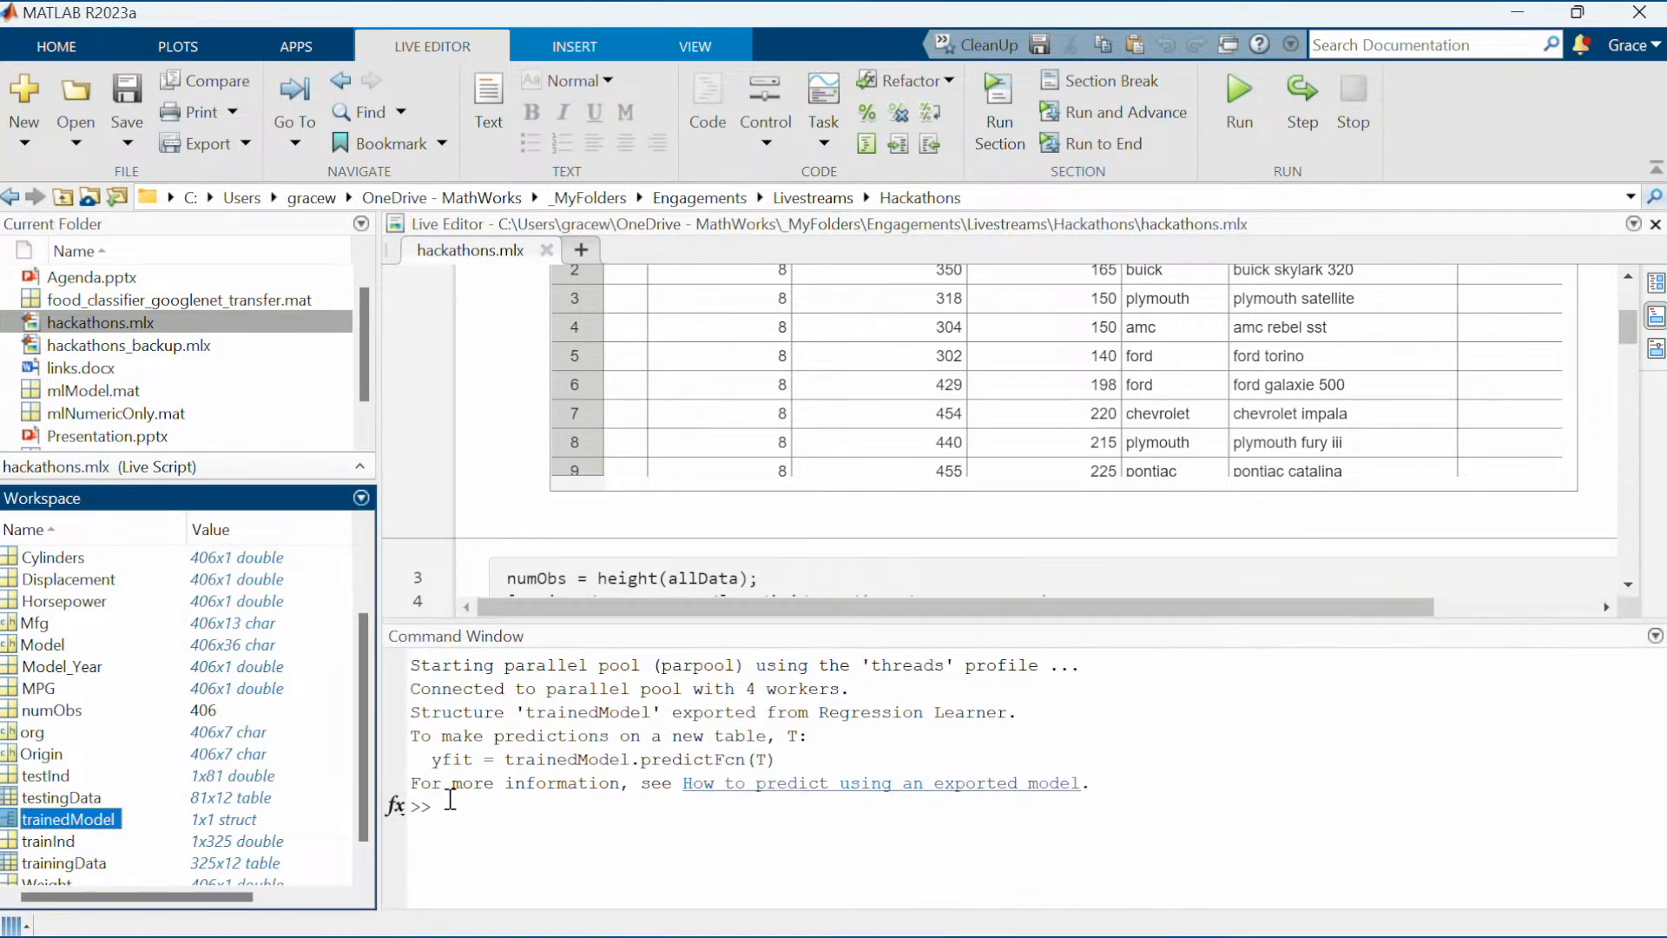
pyautogui.moveTo(432, 766); pyautogui.dragTo(785, 766)
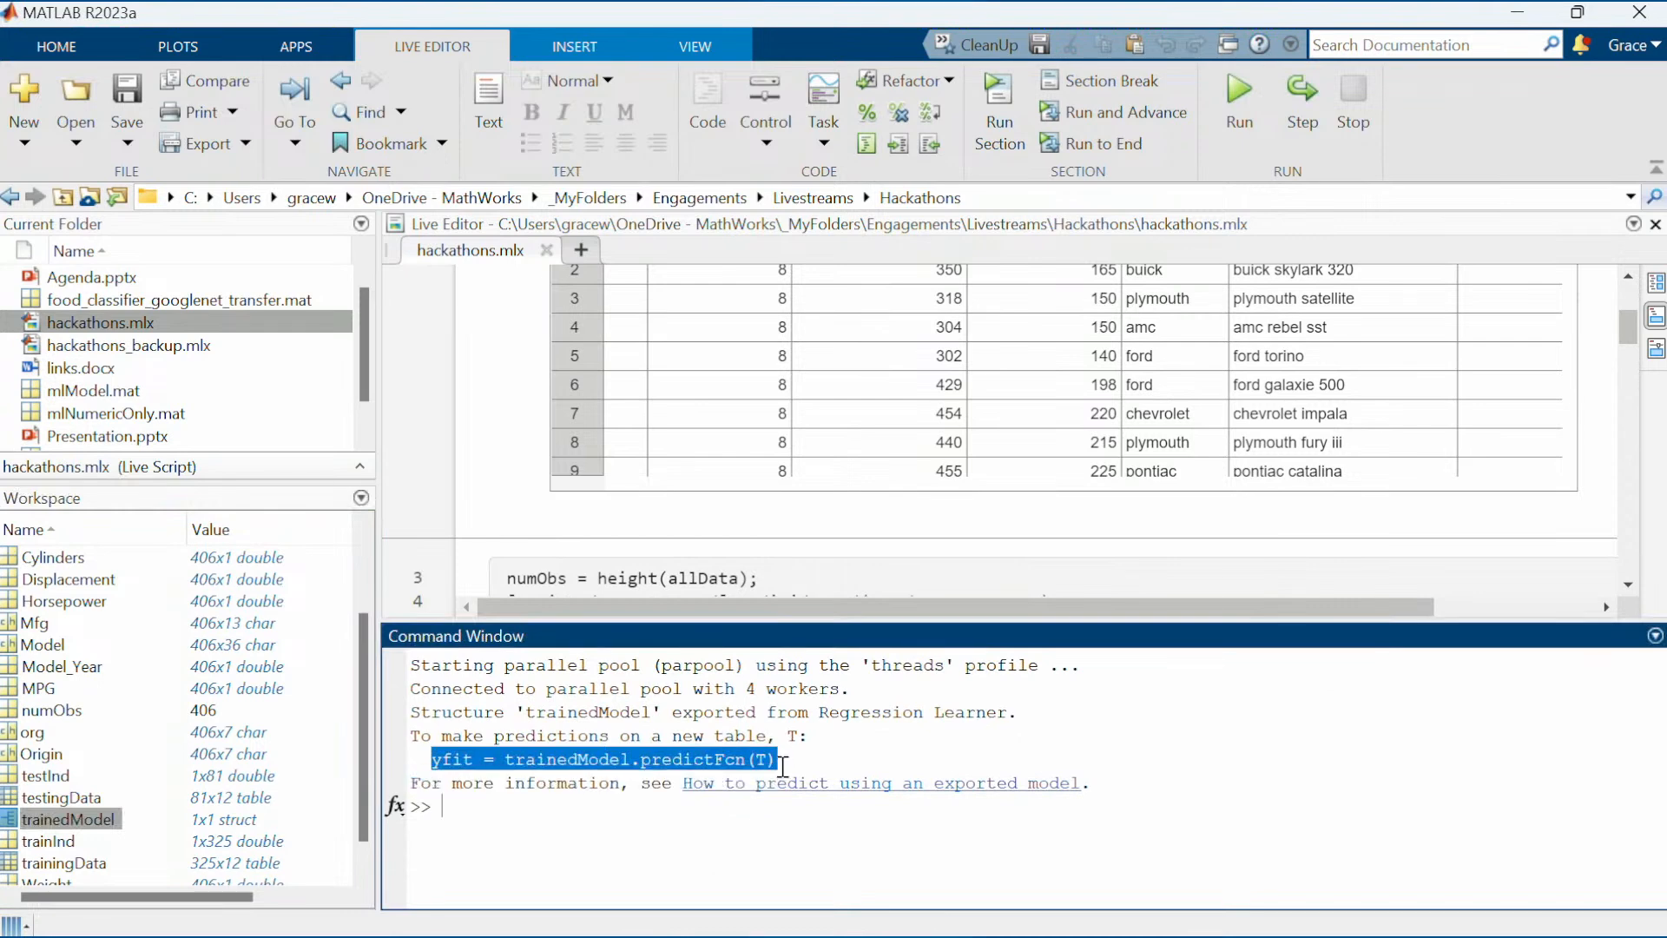
pyautogui.click(641, 871)
# Switch back to Regression Learner and generate a MATLAB training function for the linear regression model 2.1
pyautogui.hotkey('alt', 'Tab')
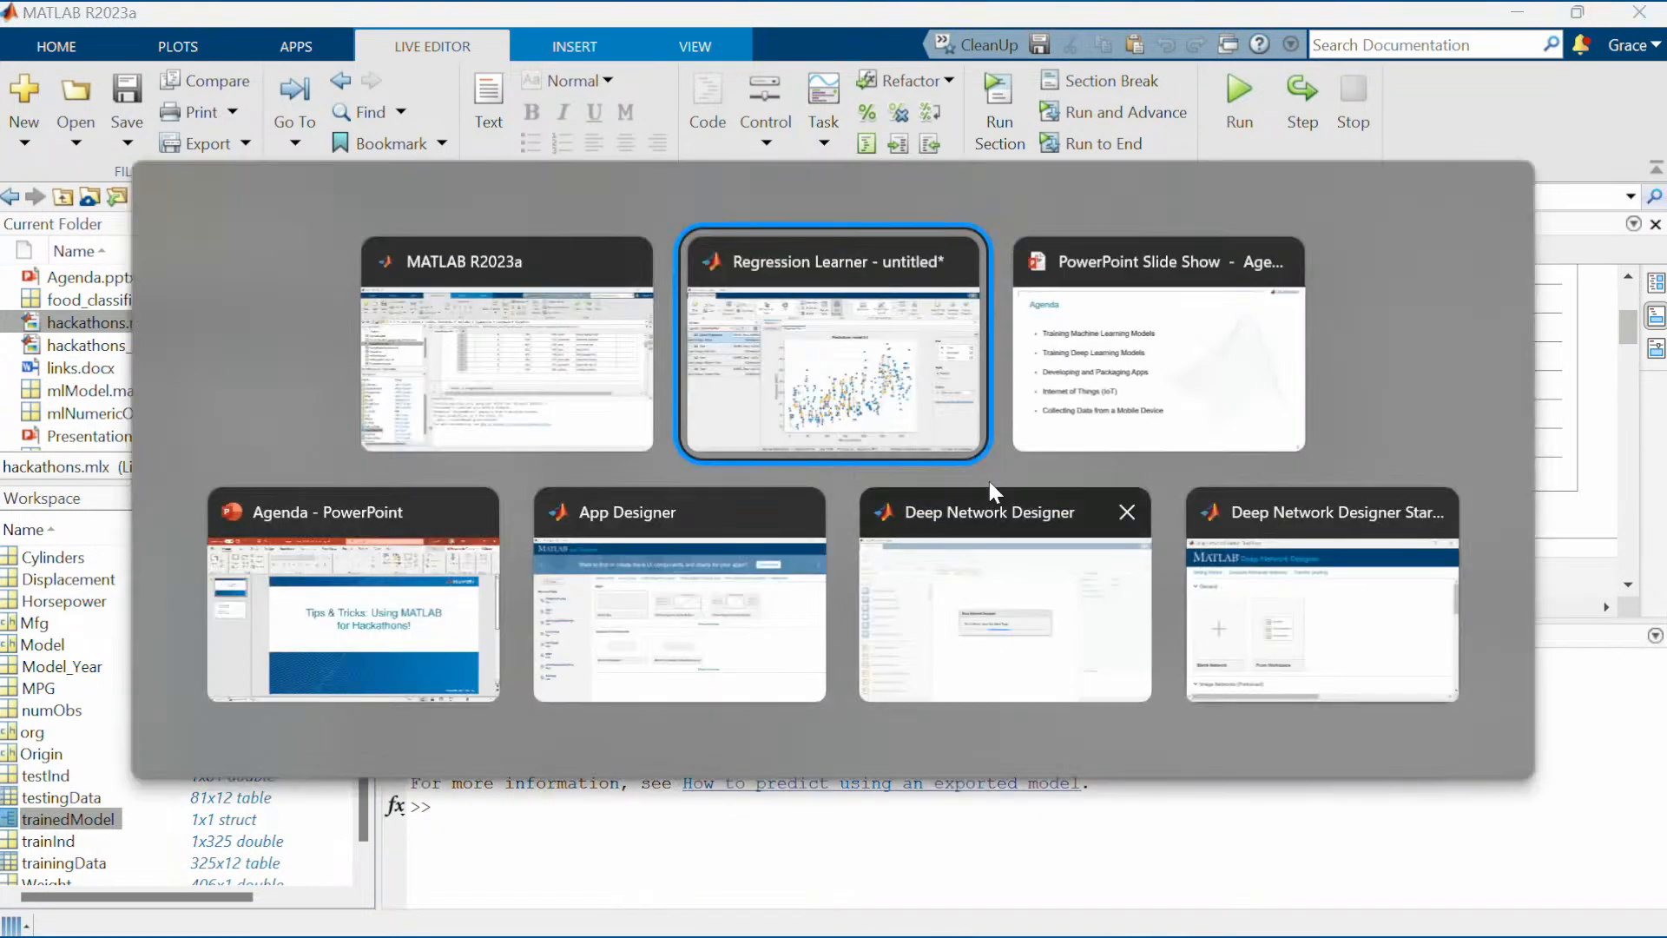
pyautogui.click(903, 369)
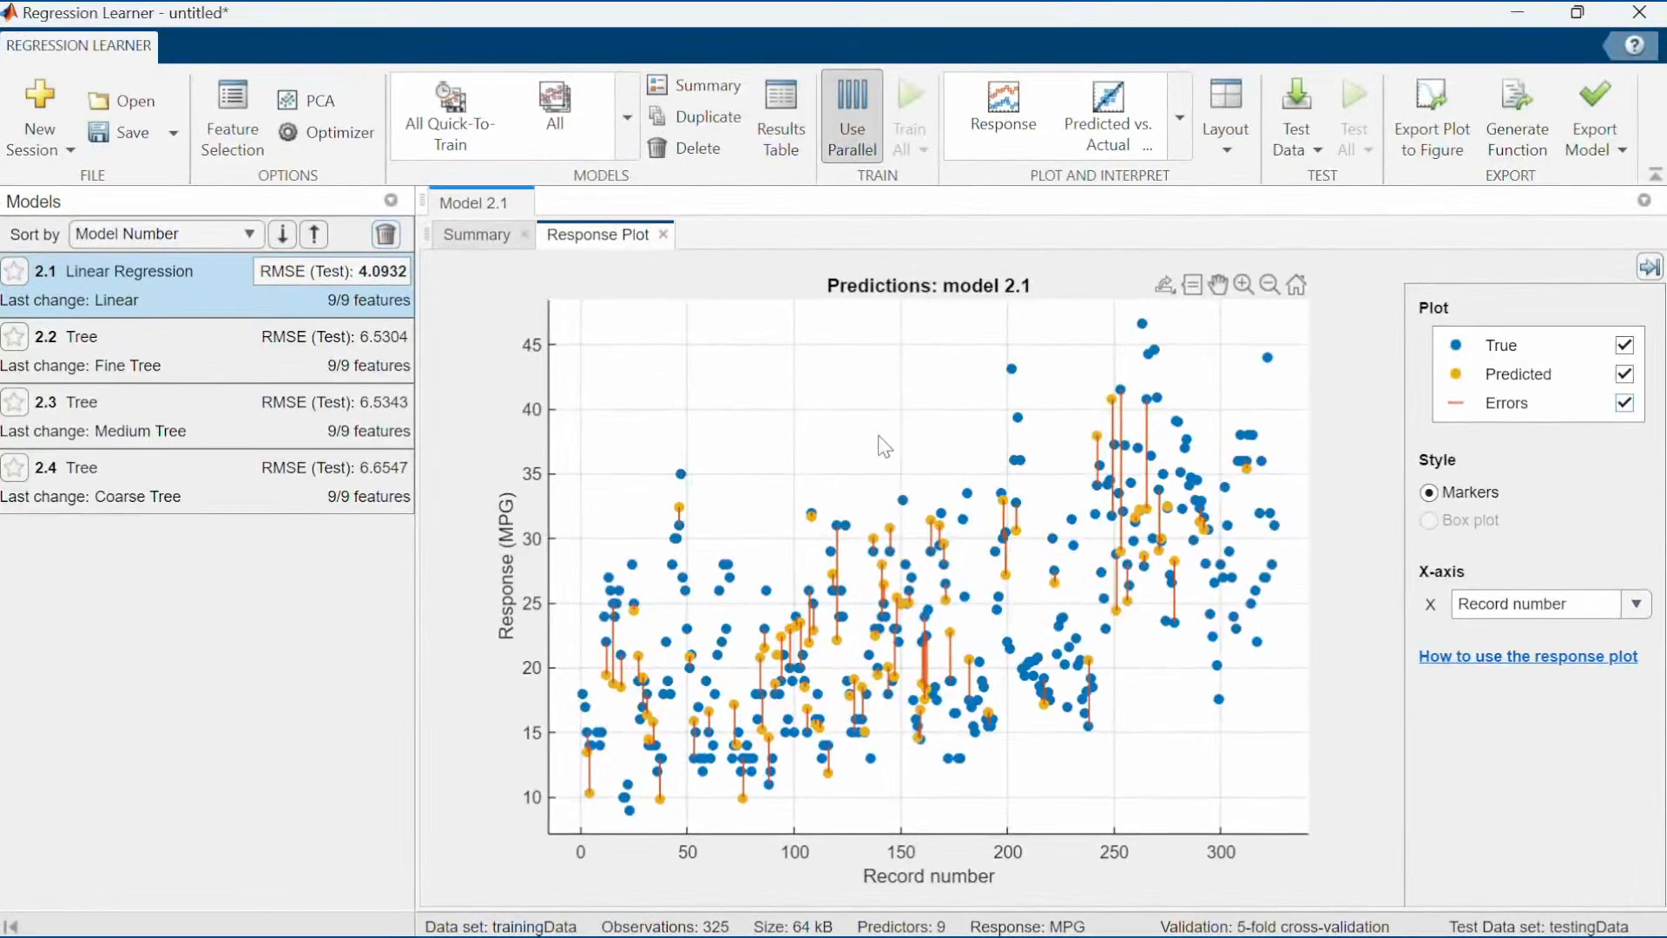
pyautogui.click(1531, 128)
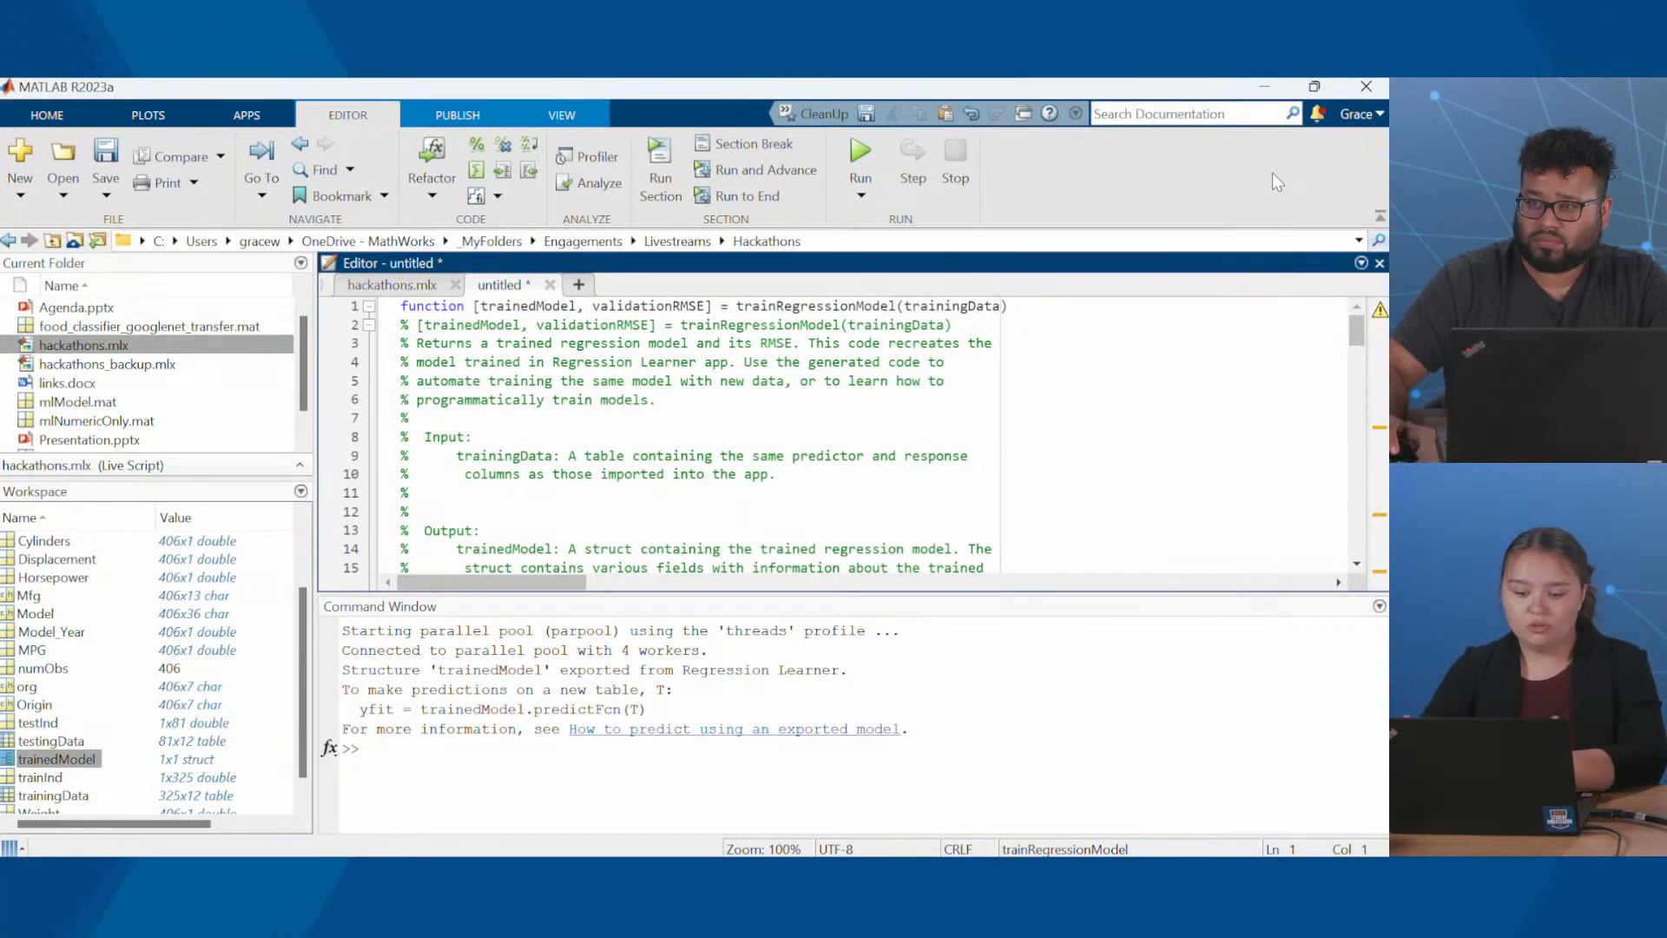
# Examine the generated trainRegressionModel code, from its help comments to the fitlm training section, in an enlarged editor
pyautogui.scroll(-14, 790, 425)
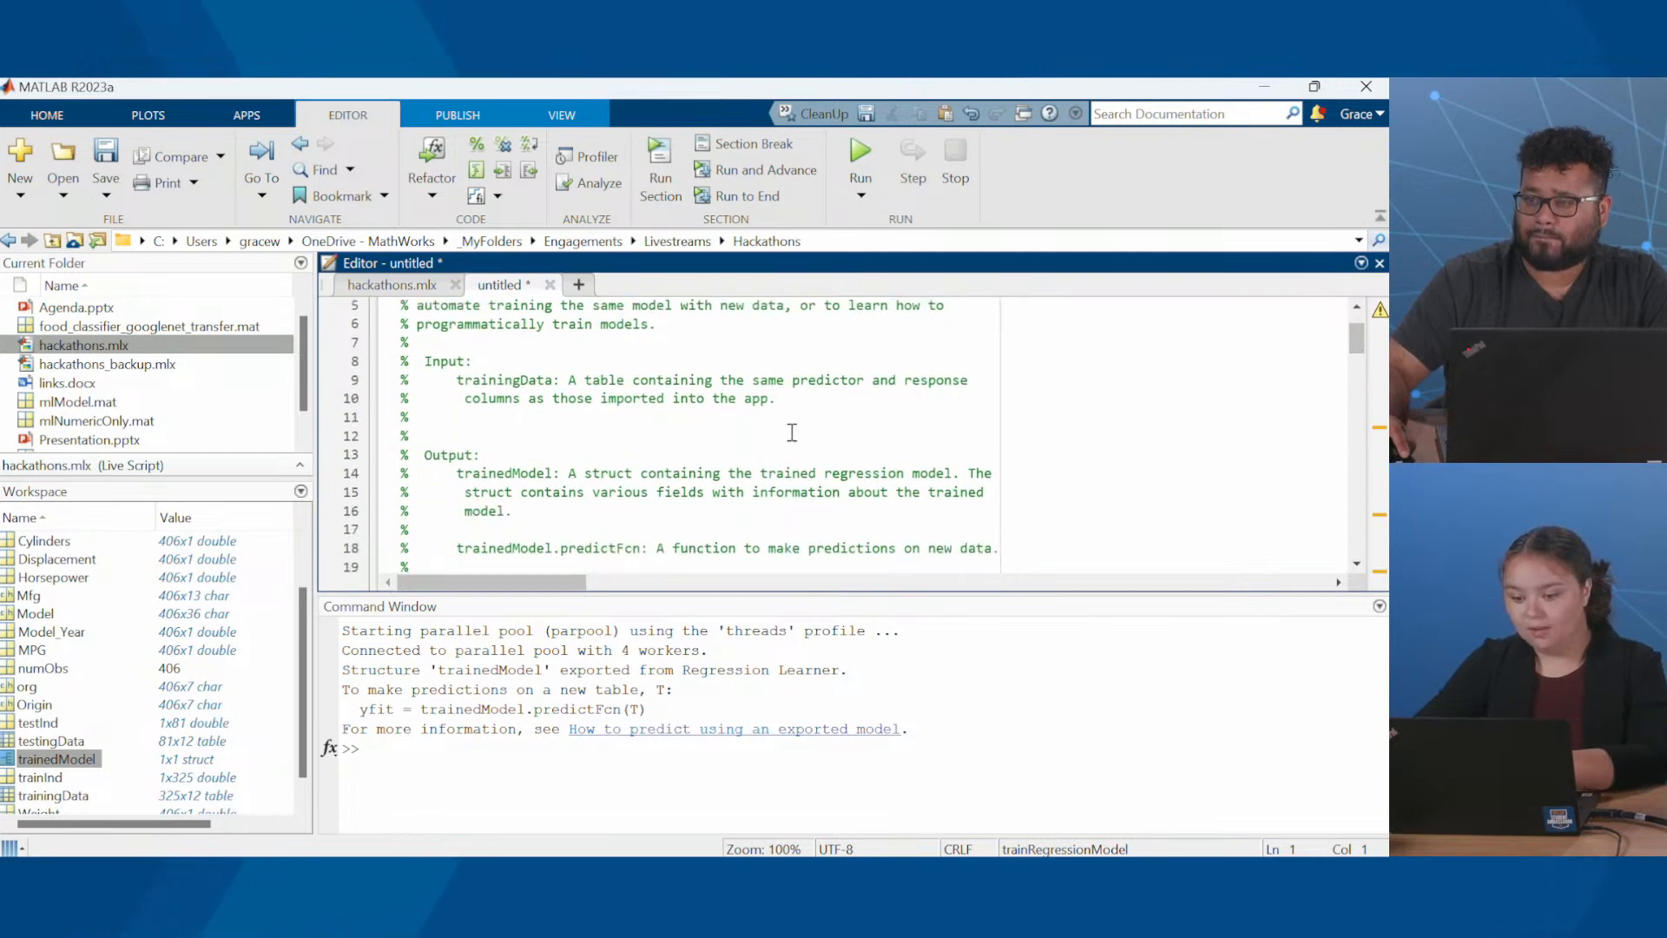
pyautogui.scroll(-2, 791, 426)
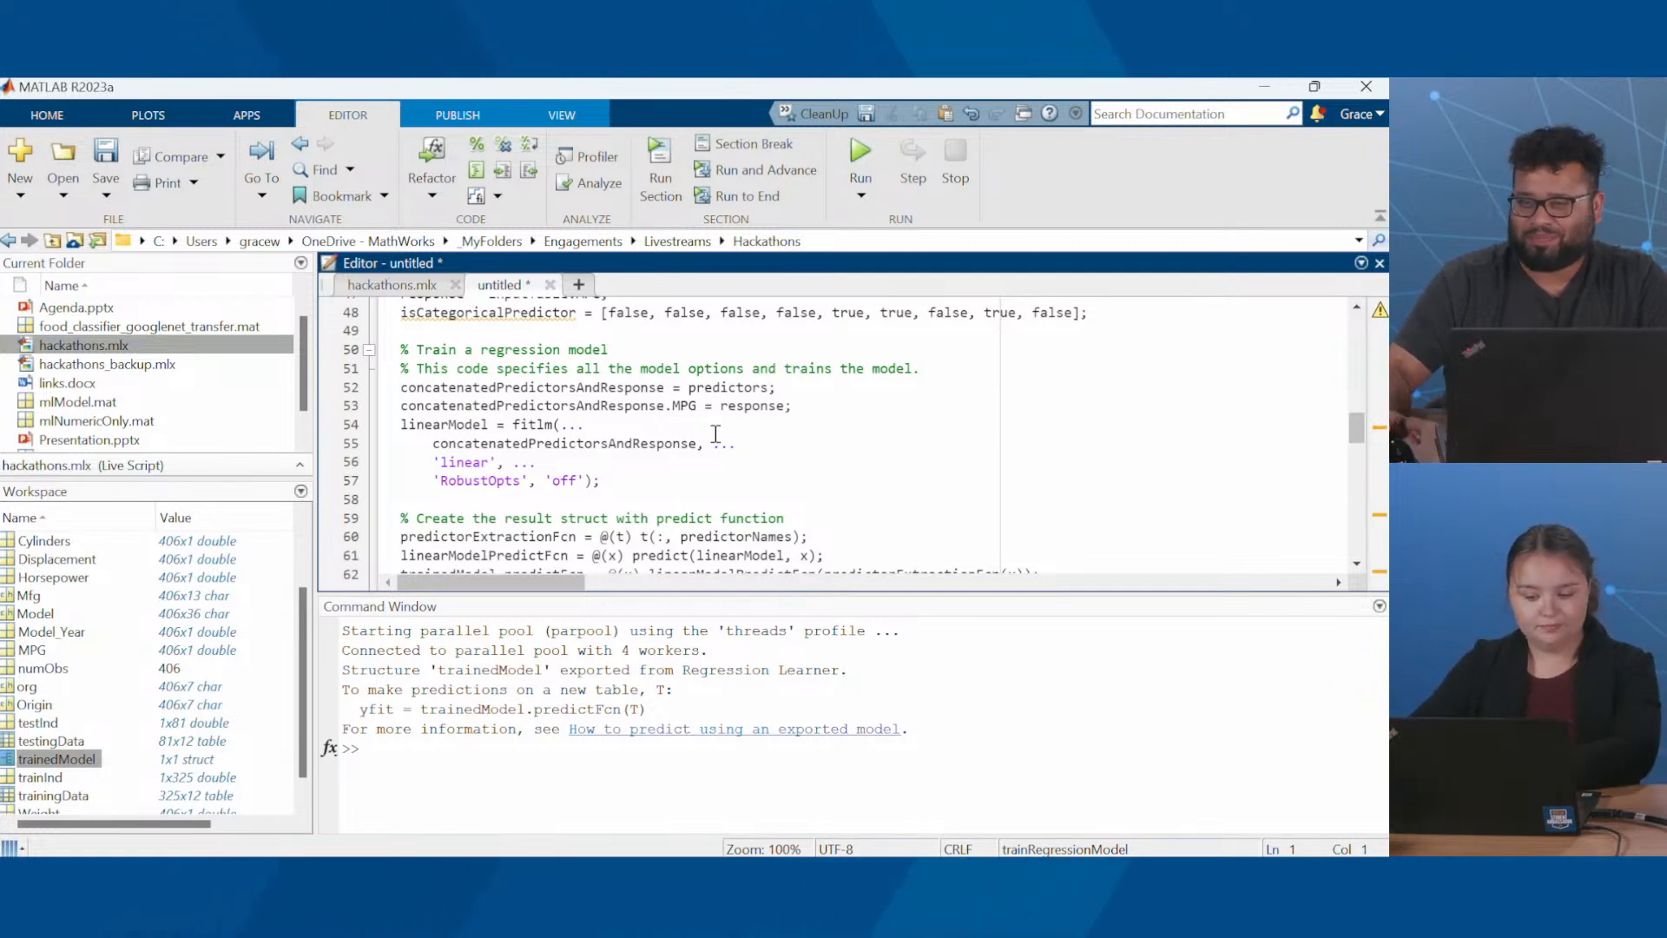
pyautogui.moveTo(687, 595); pyautogui.dragTo(706, 823)
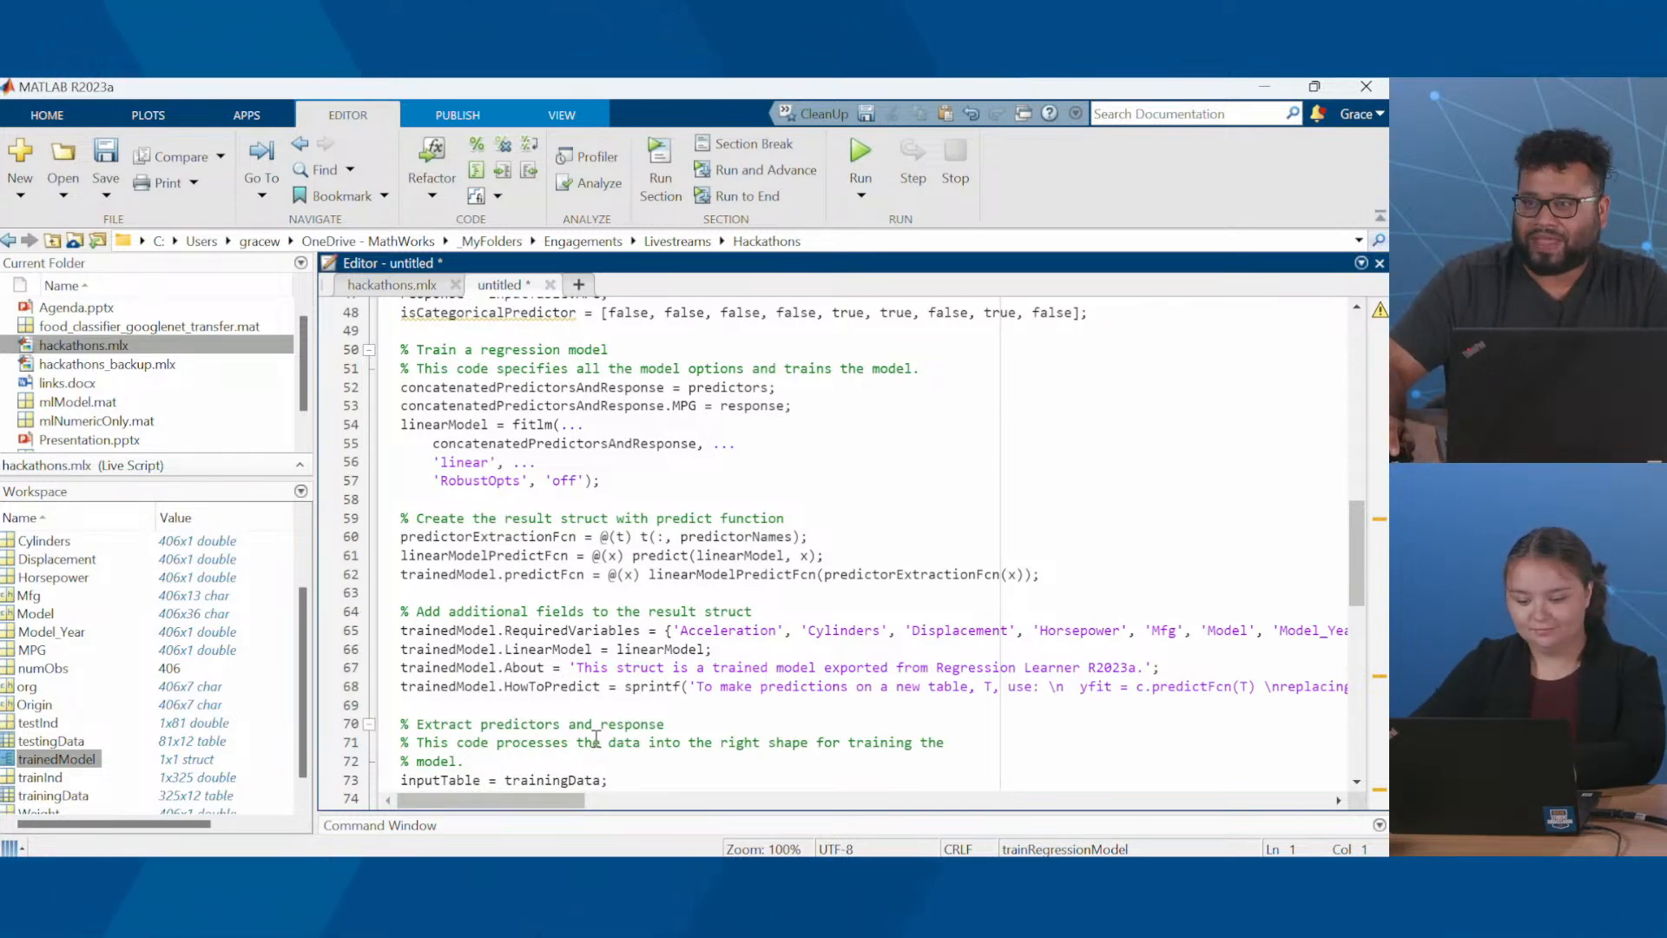
pyautogui.scroll(15, 595, 686)
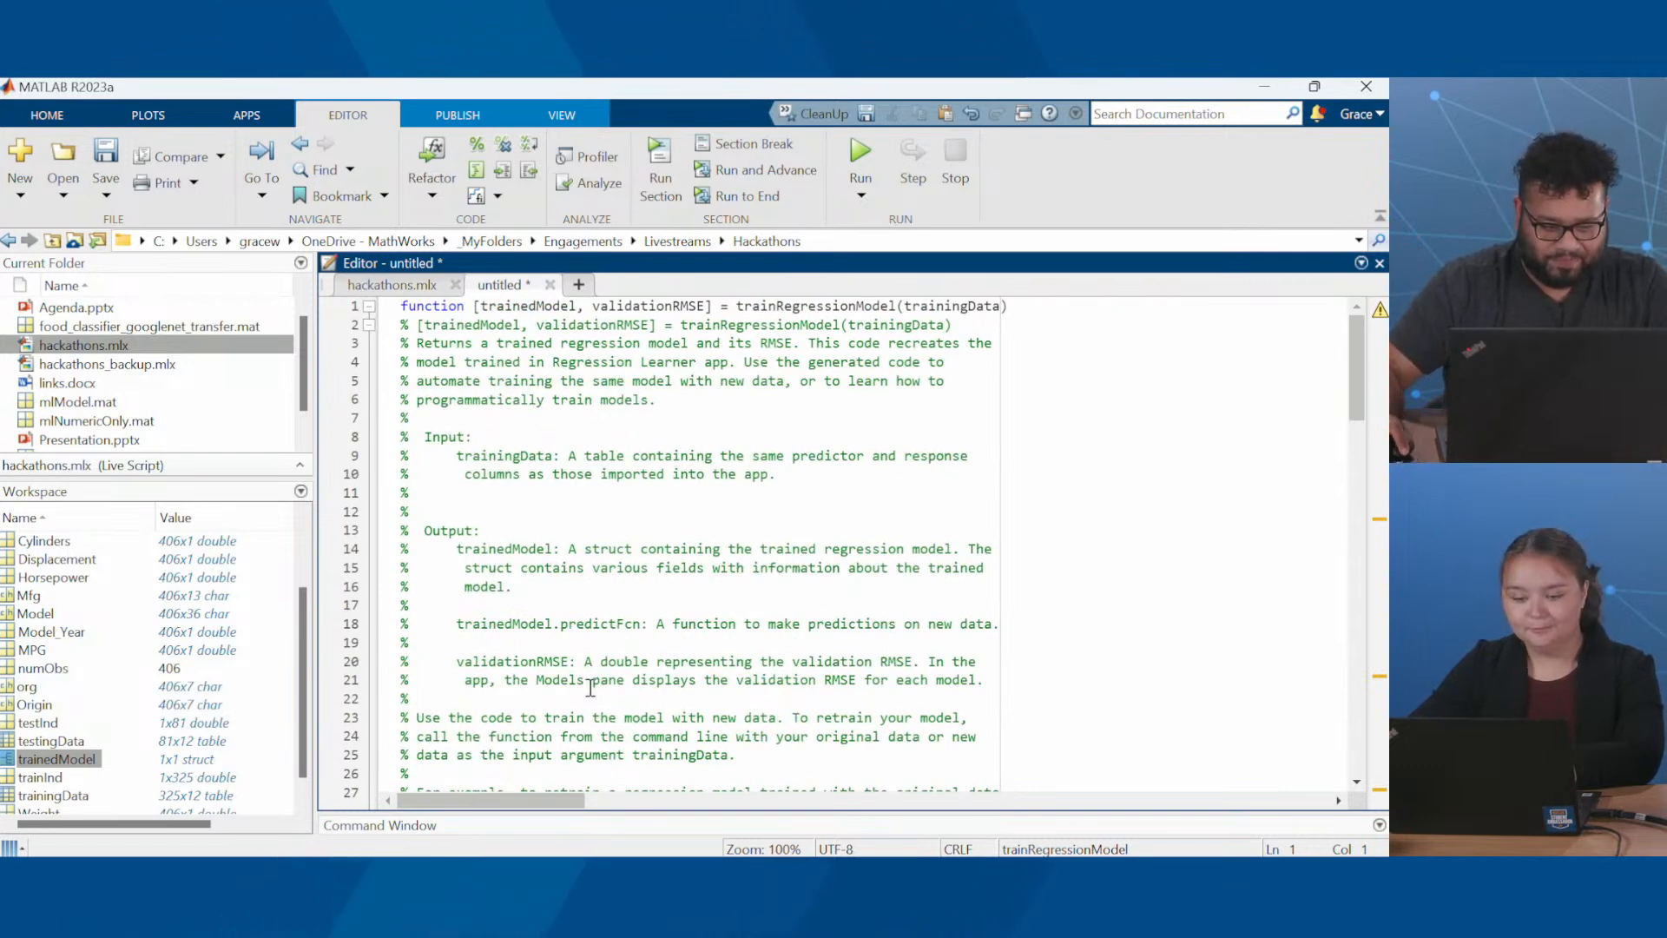
# Return to the hackathons.mlx live script and view the allData table above the data-splitting code
pyautogui.click(389, 286)
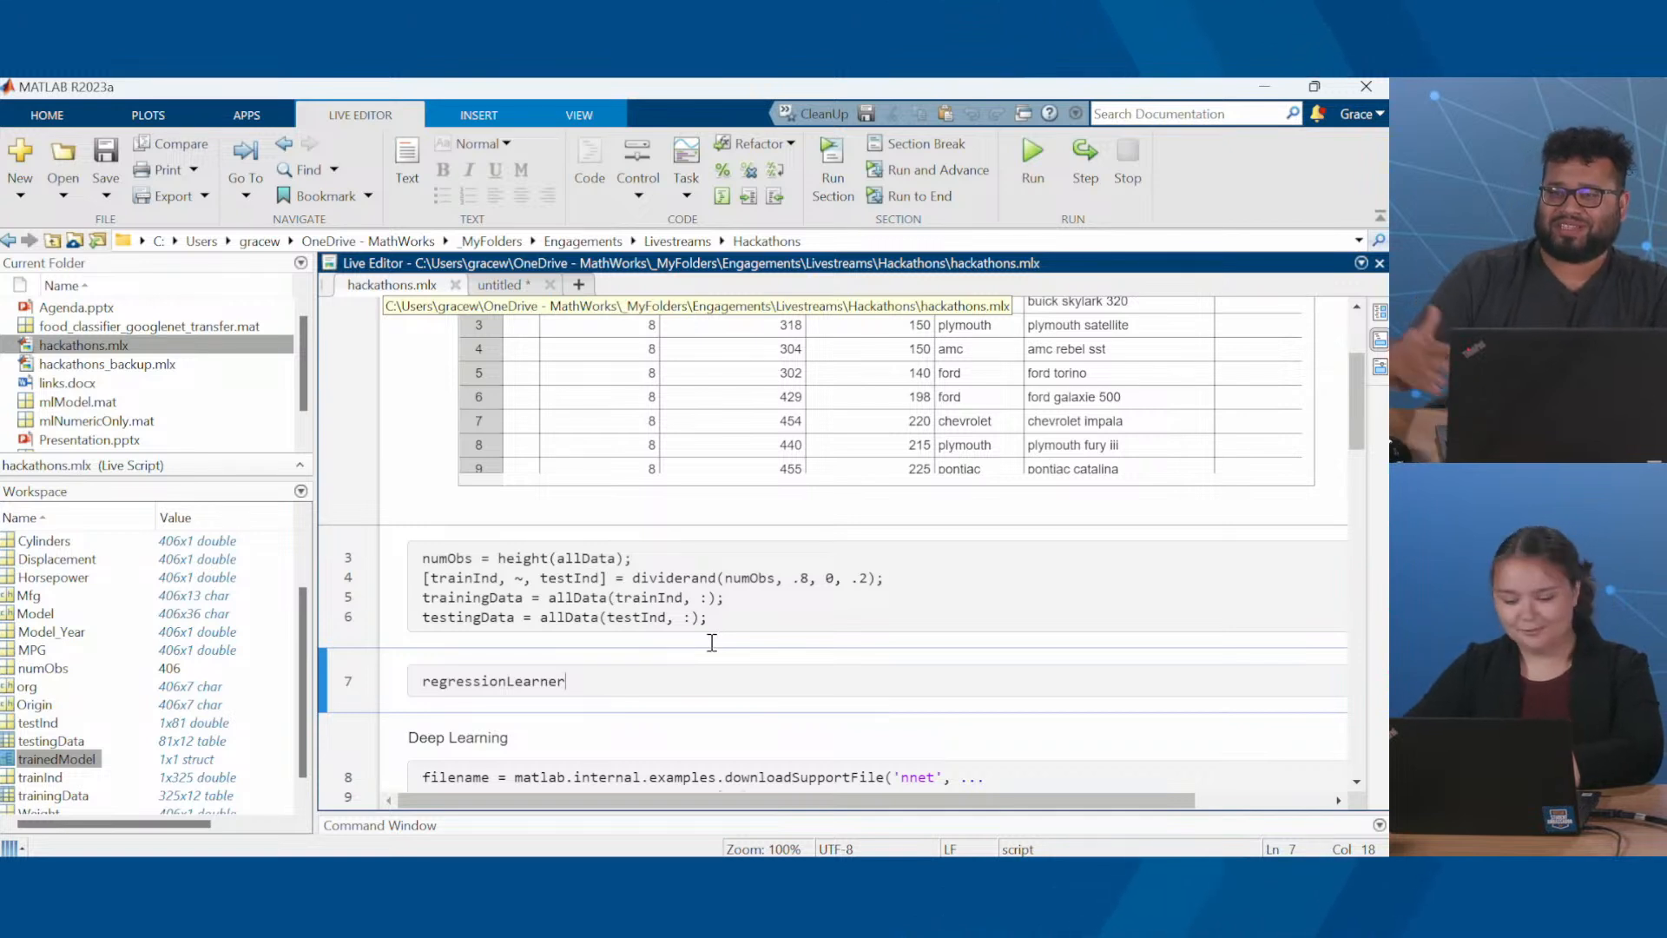
pyautogui.scroll(2, 712, 643)
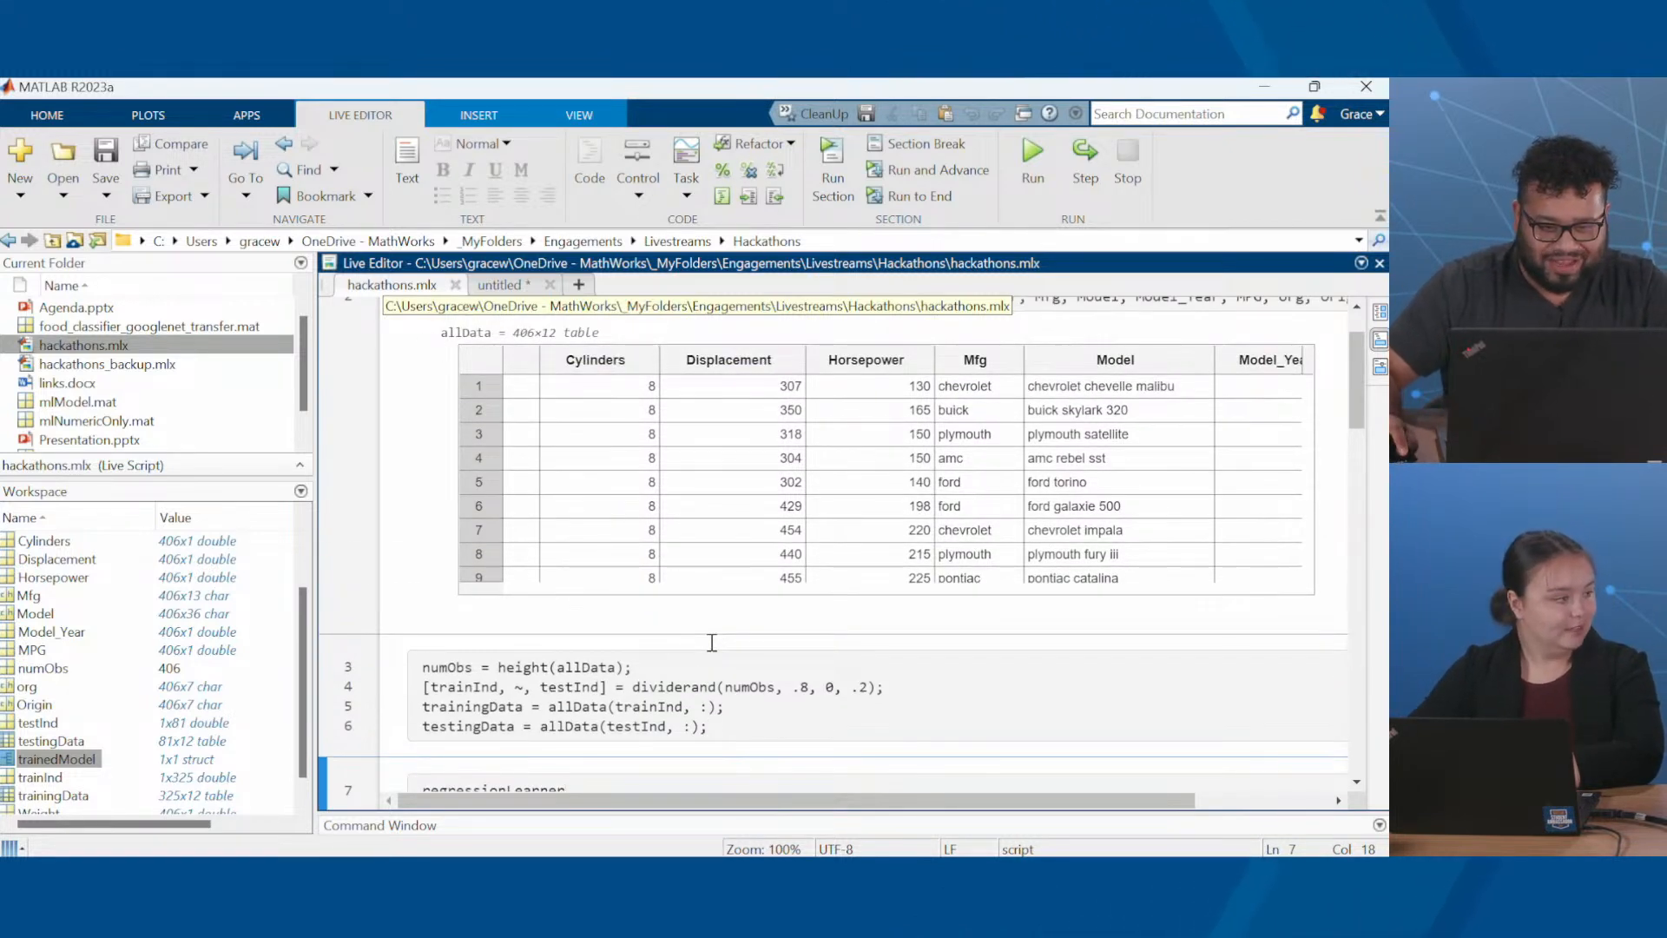